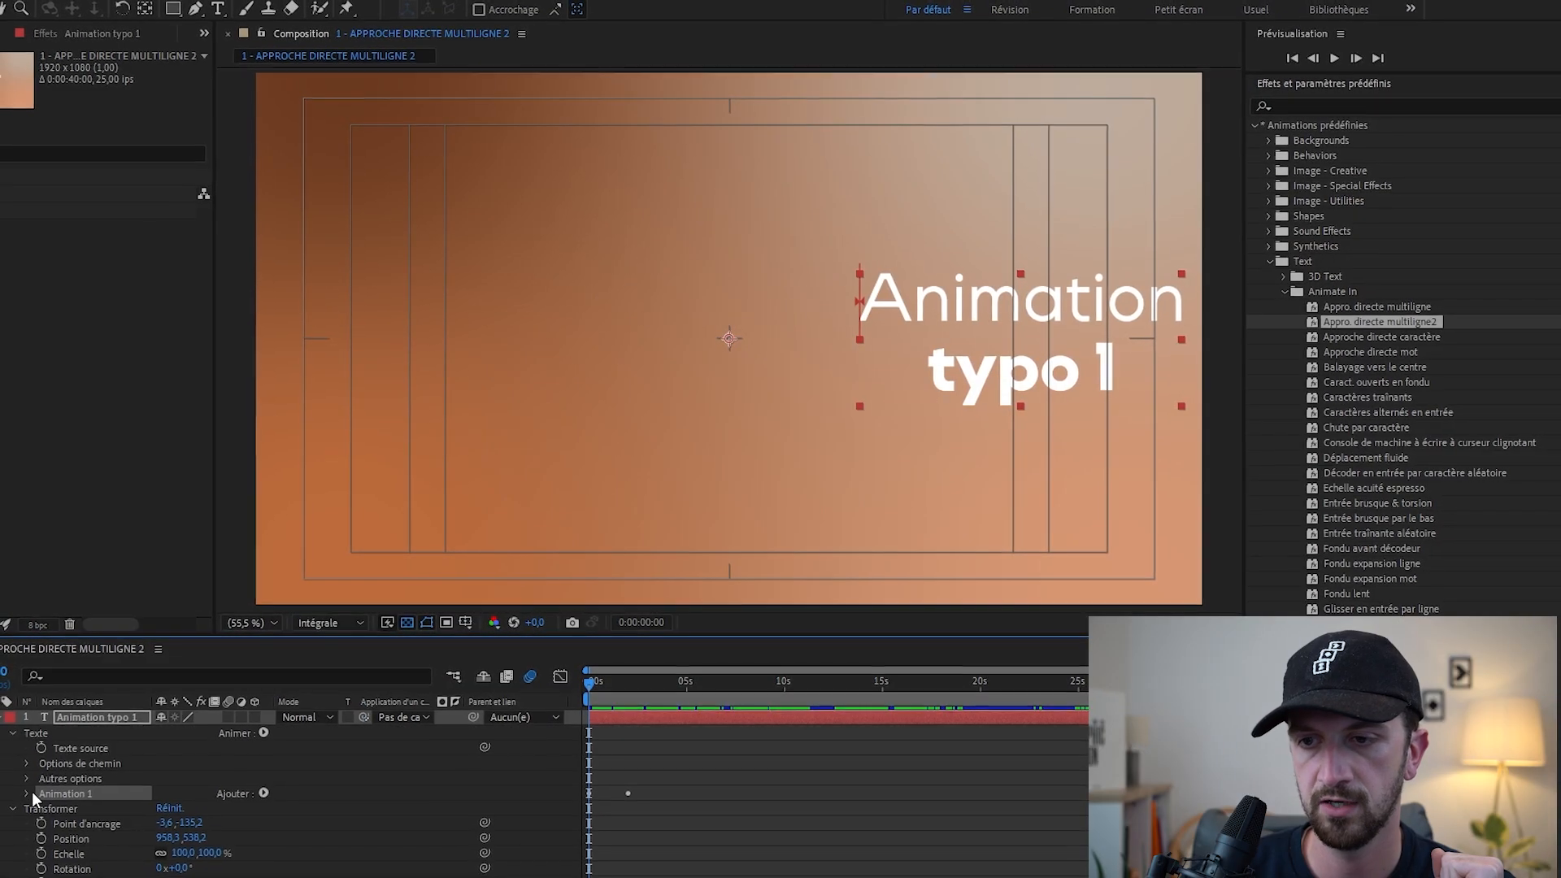
Ease both Décalage keyframes of the "Animation typo 1" text and move the last one earlier to about 1.5 seconds
left_click(30, 792)
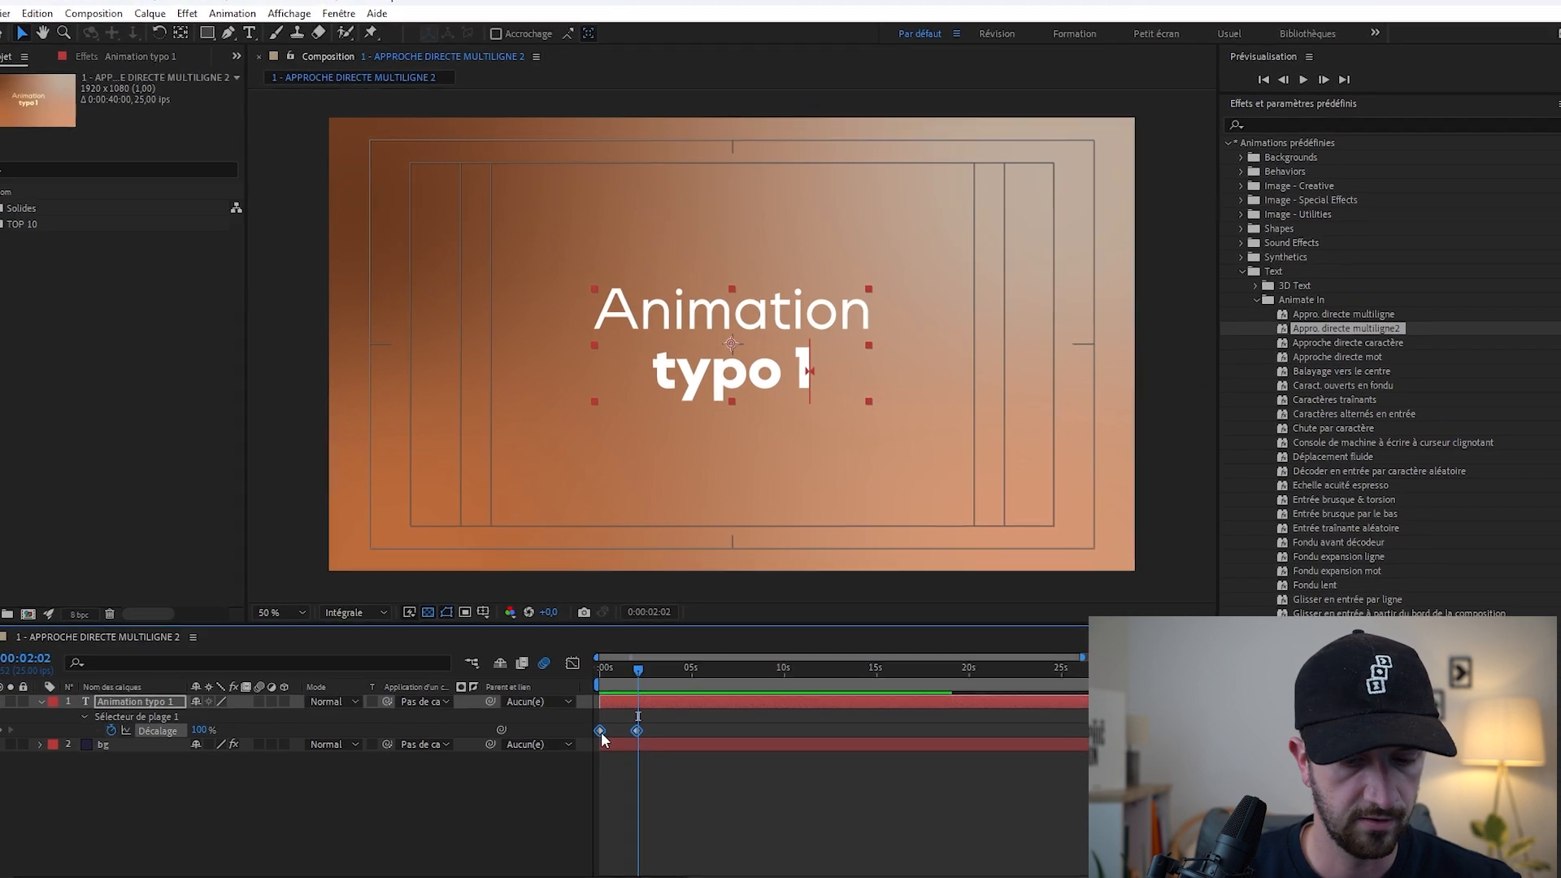
left_click(640, 663)
left_click_drag(640, 665, 606, 663)
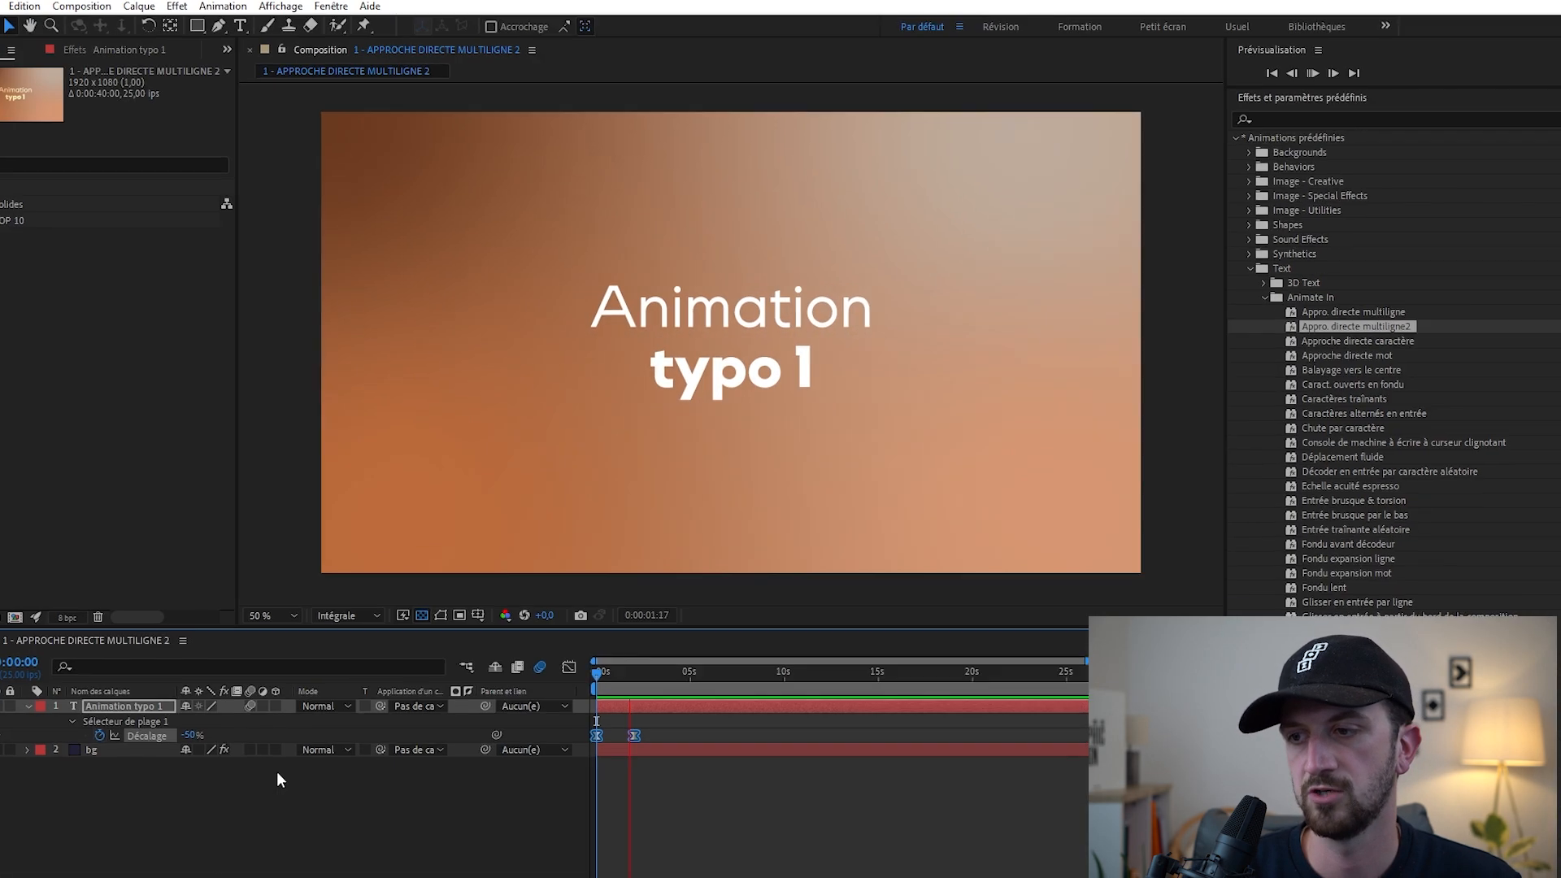
left_click(282, 768)
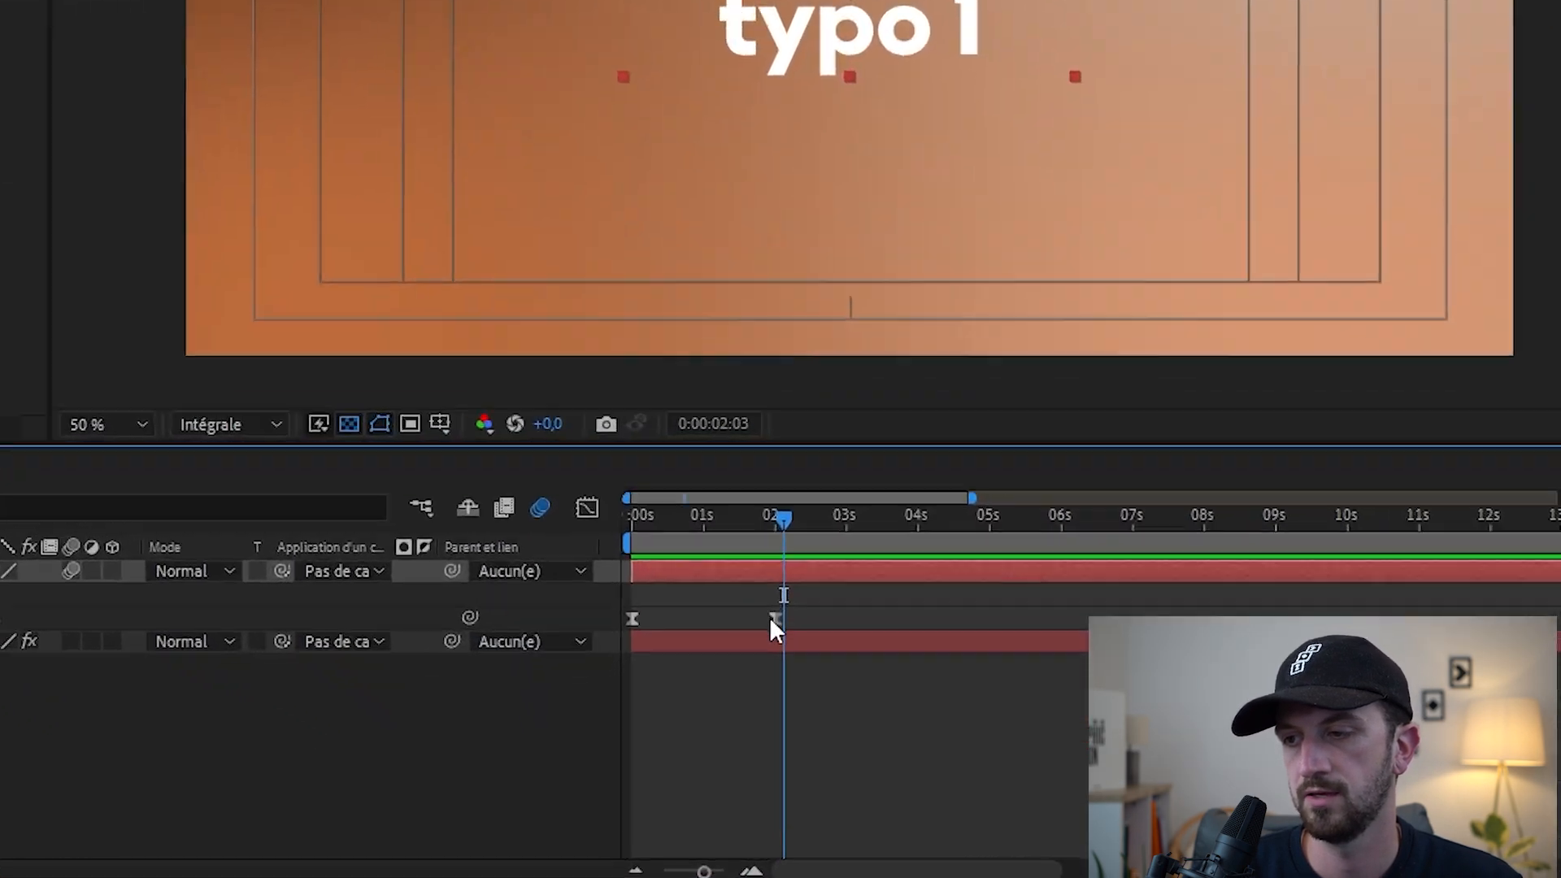
left_click_drag(690, 721, 666, 722)
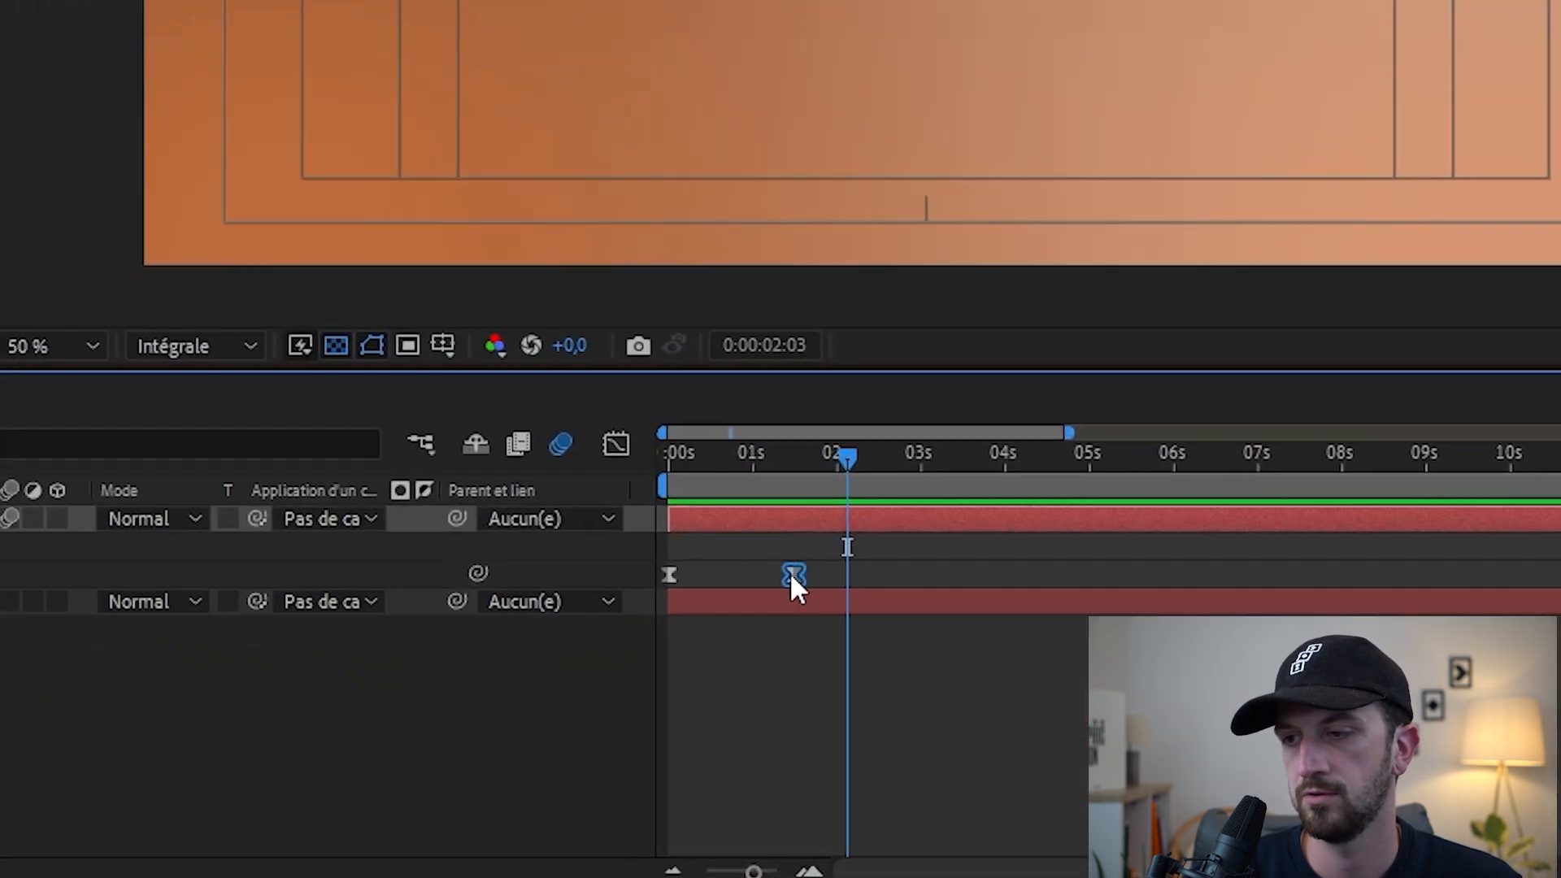
key("Home")
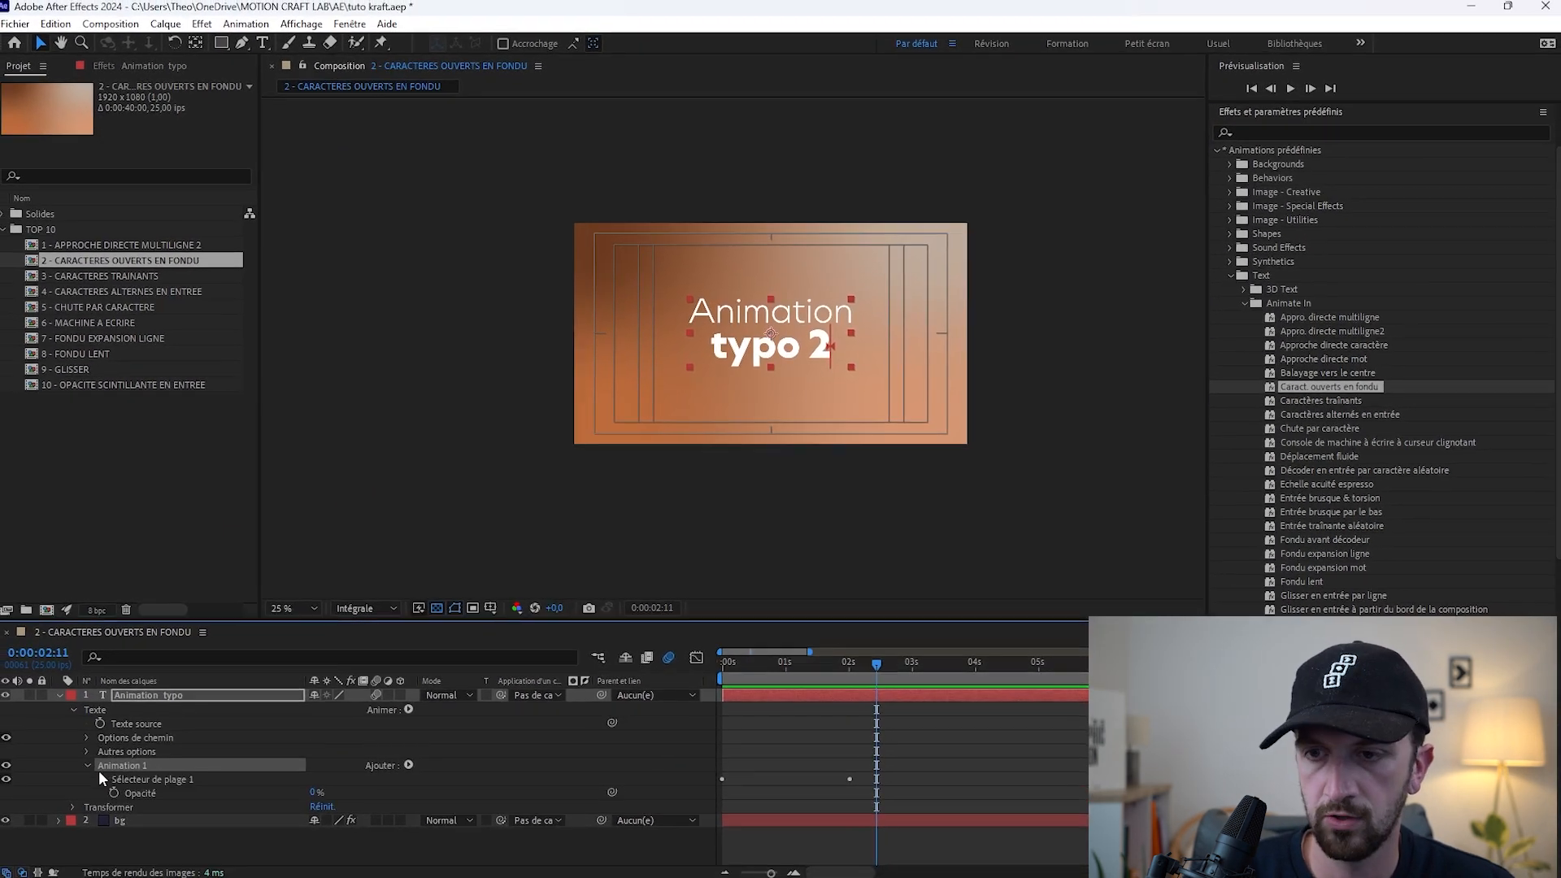
Reveal the keyframes of the "Animation typo 2" text and move the last one earlier to about 1 second
key("u")
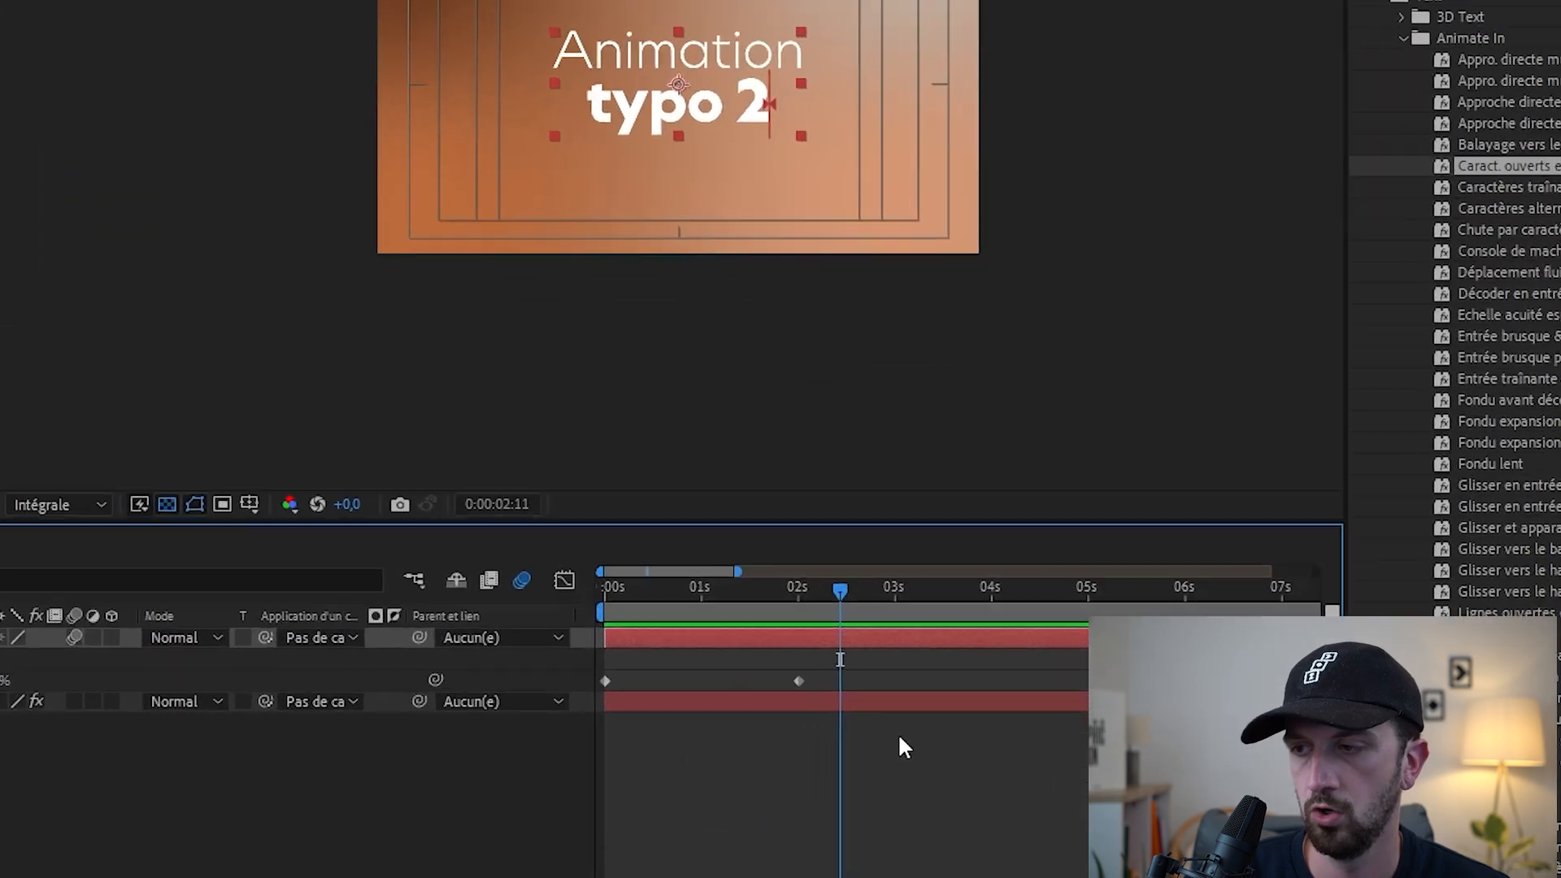
left_click_drag(849, 721, 833, 722)
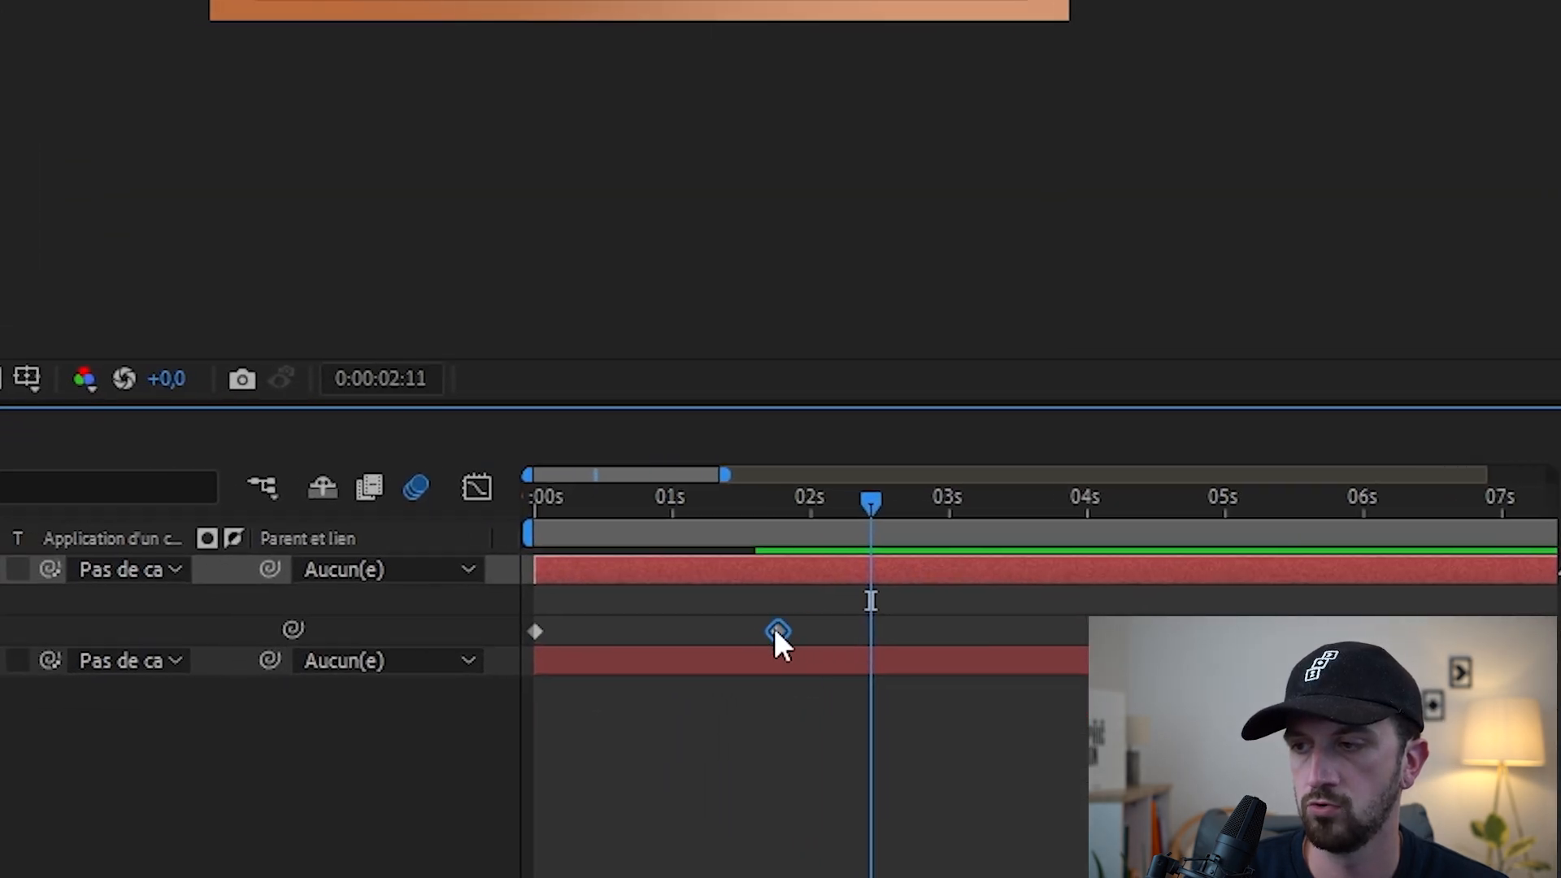
left_click_drag(774, 627, 666, 639)
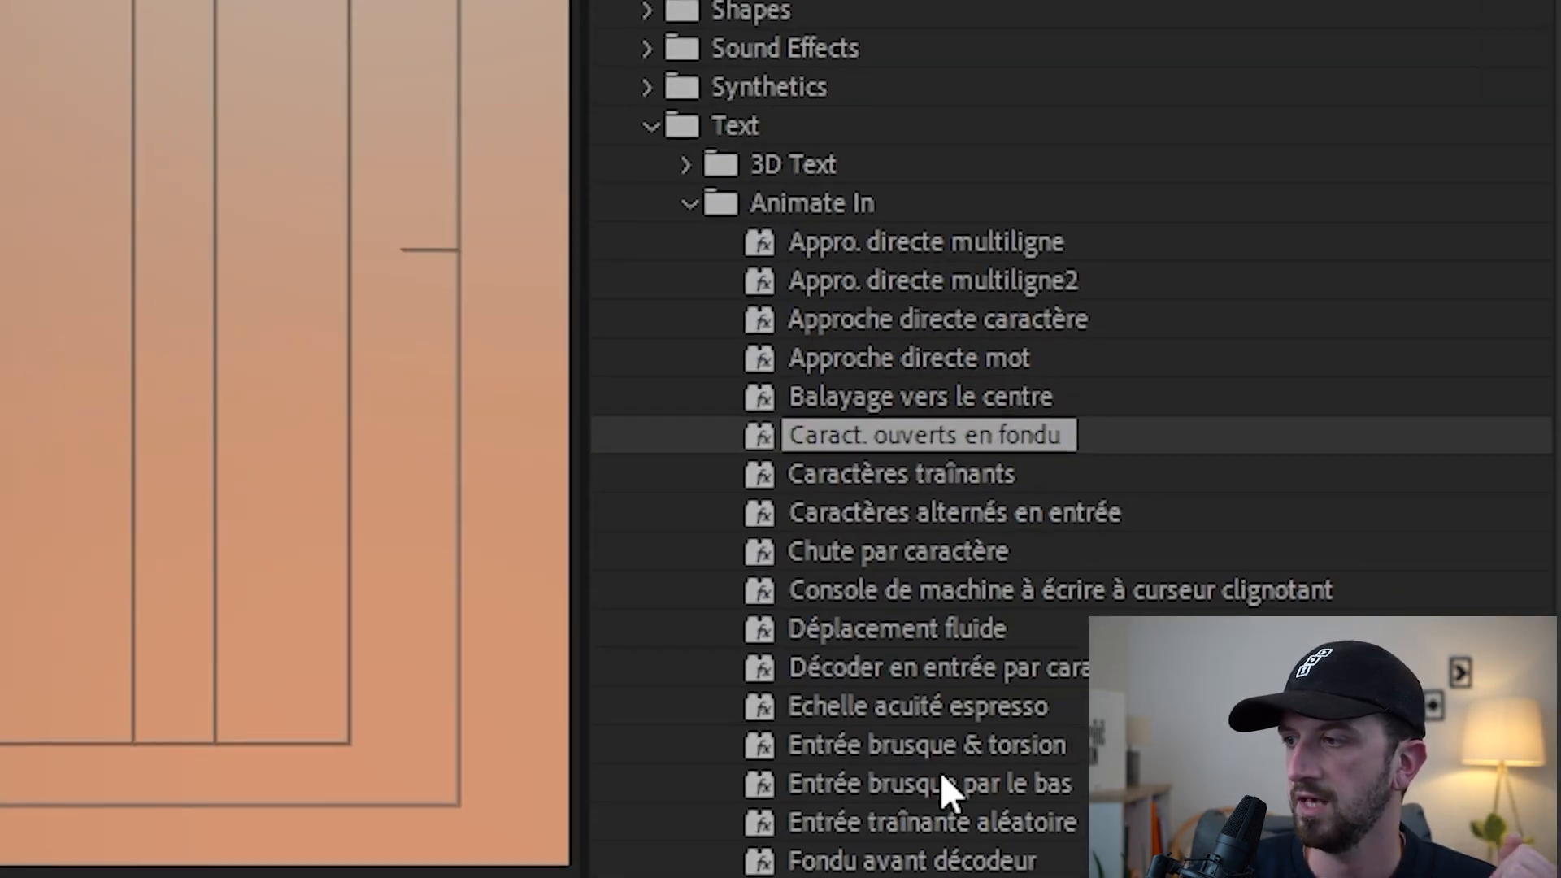
Apply the Caractères traînants preset to the "Animation typo 3" text, set the Animation 1 position to -1864, 0 and preview it
left_click(935, 475)
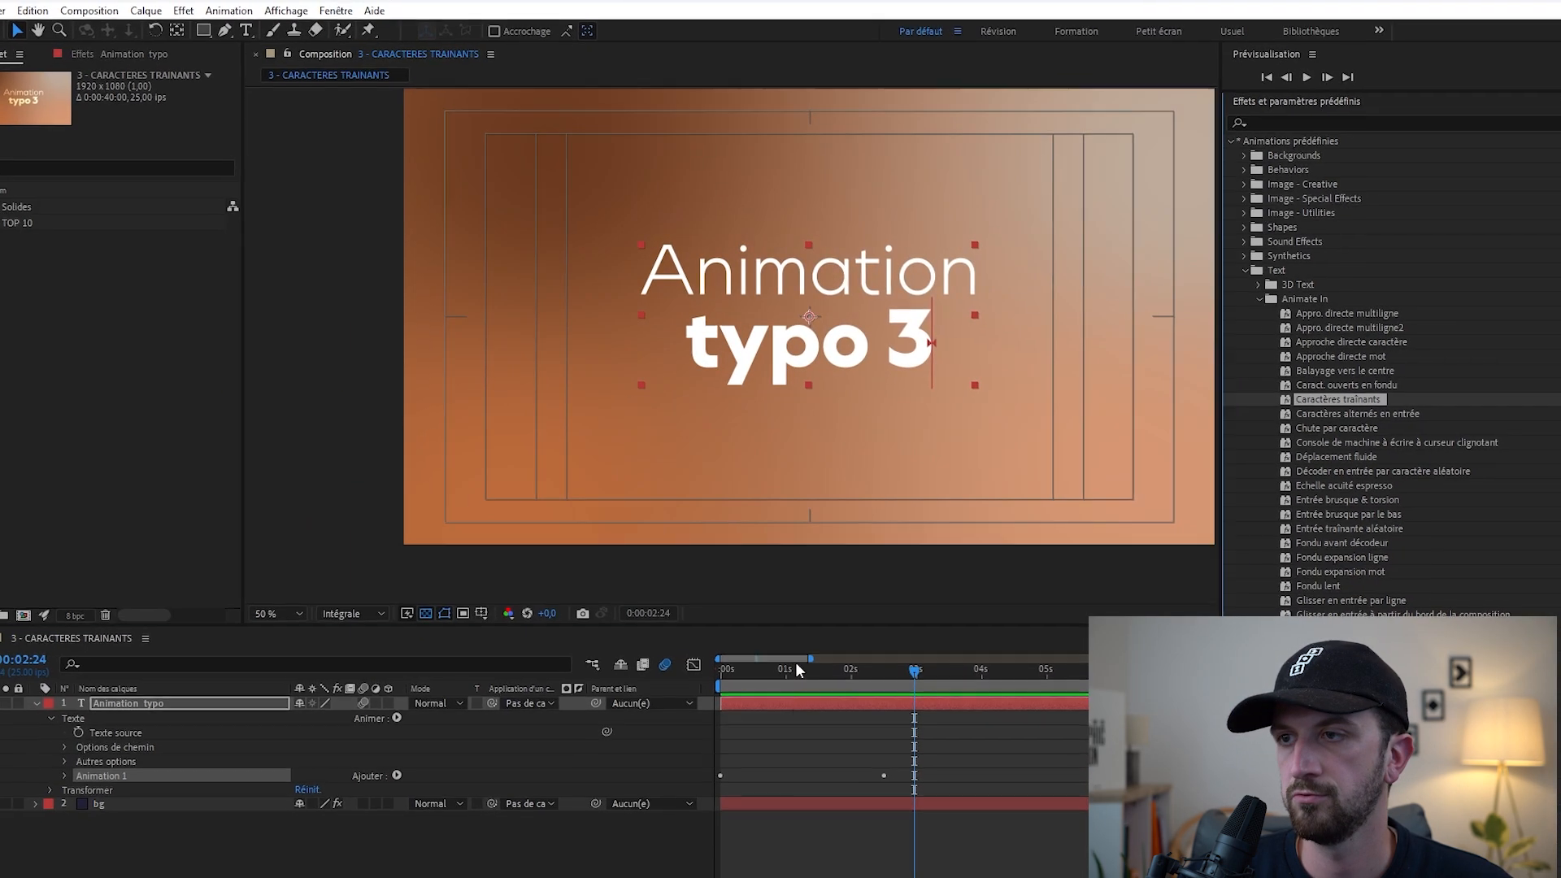
left_click_drag(795, 662, 744, 660)
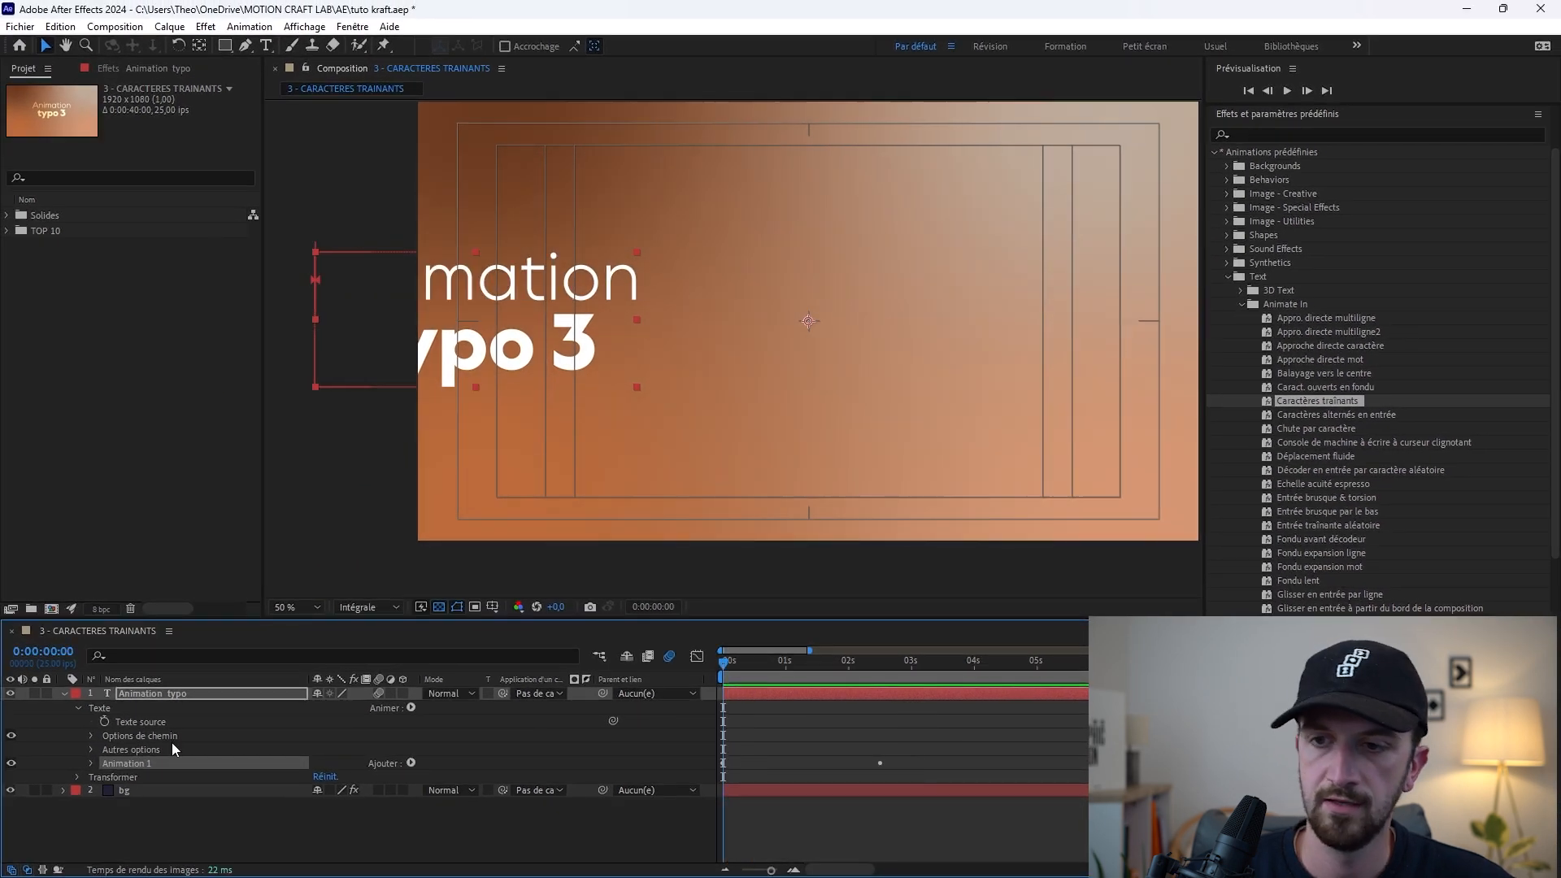
left_click(89, 764)
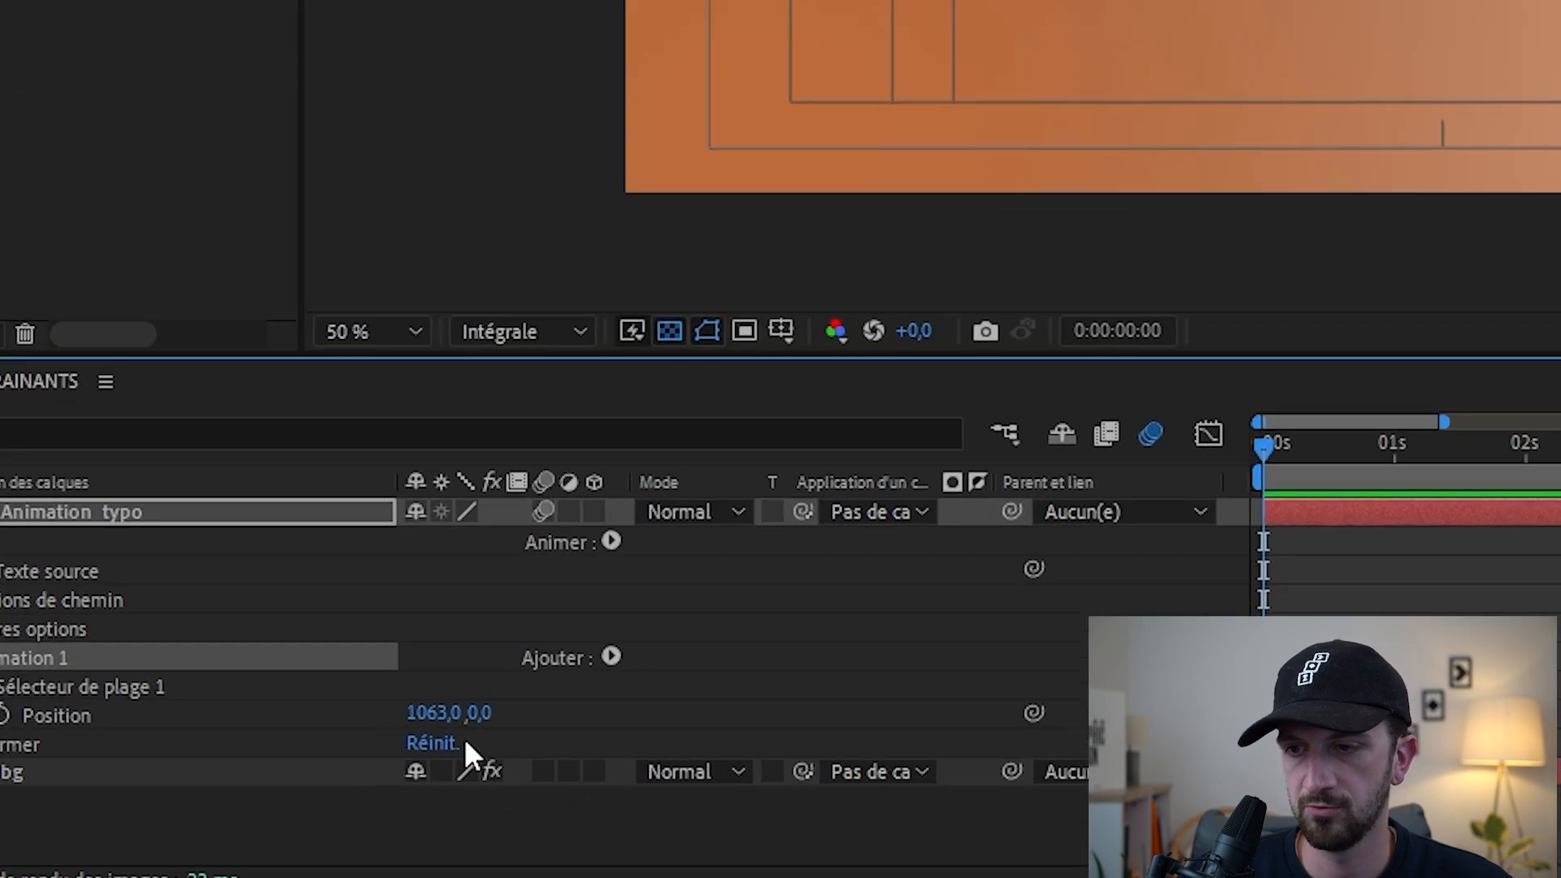
left_click_drag(366, 756, 563, 750)
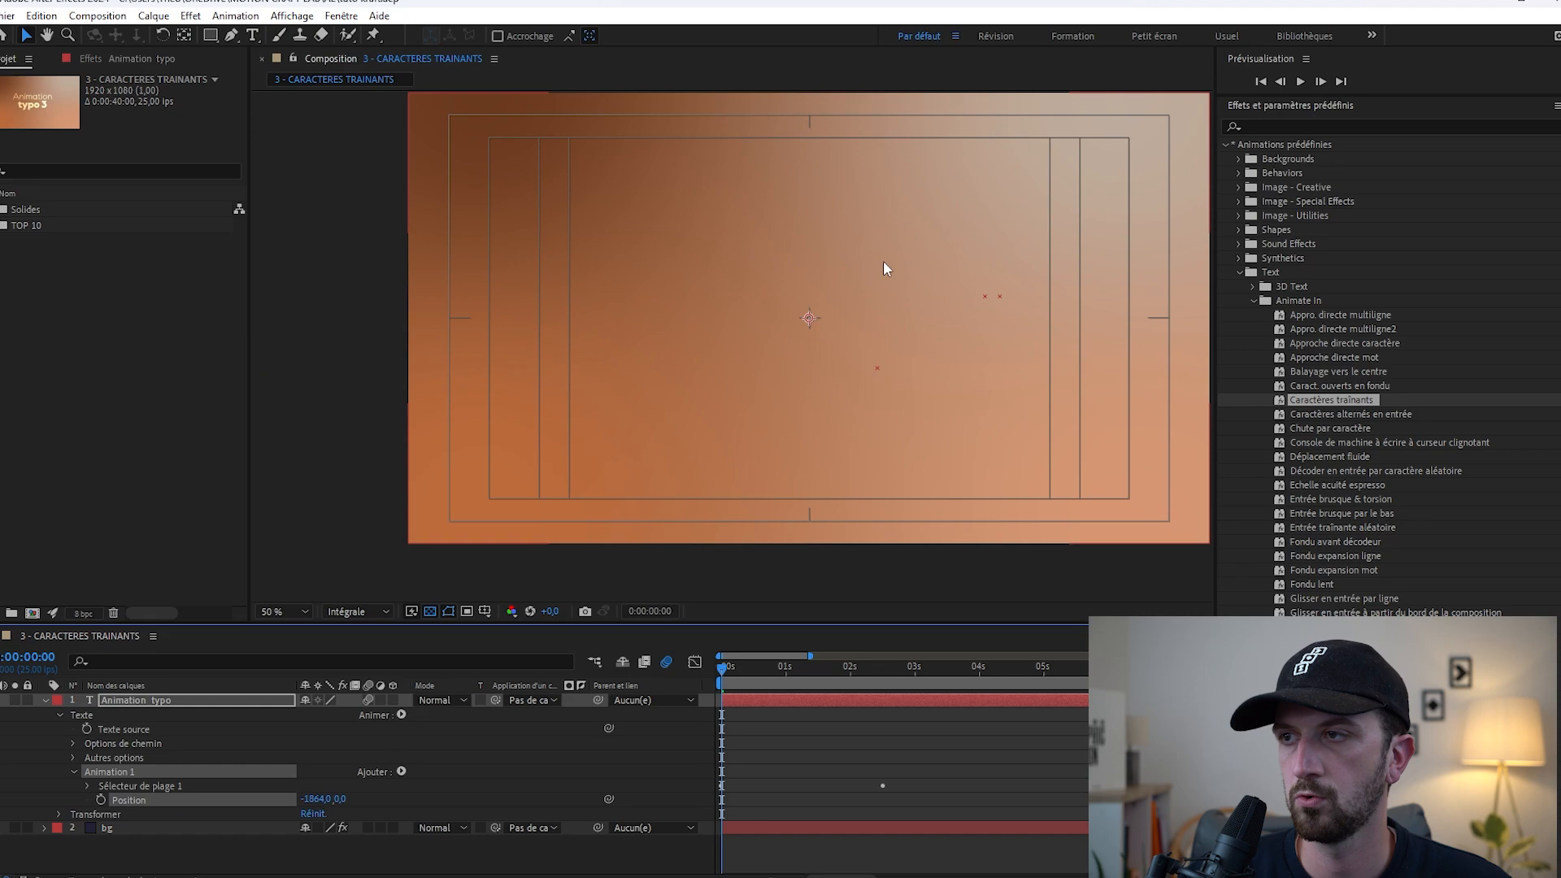
scroll(874, 292, "down", 2)
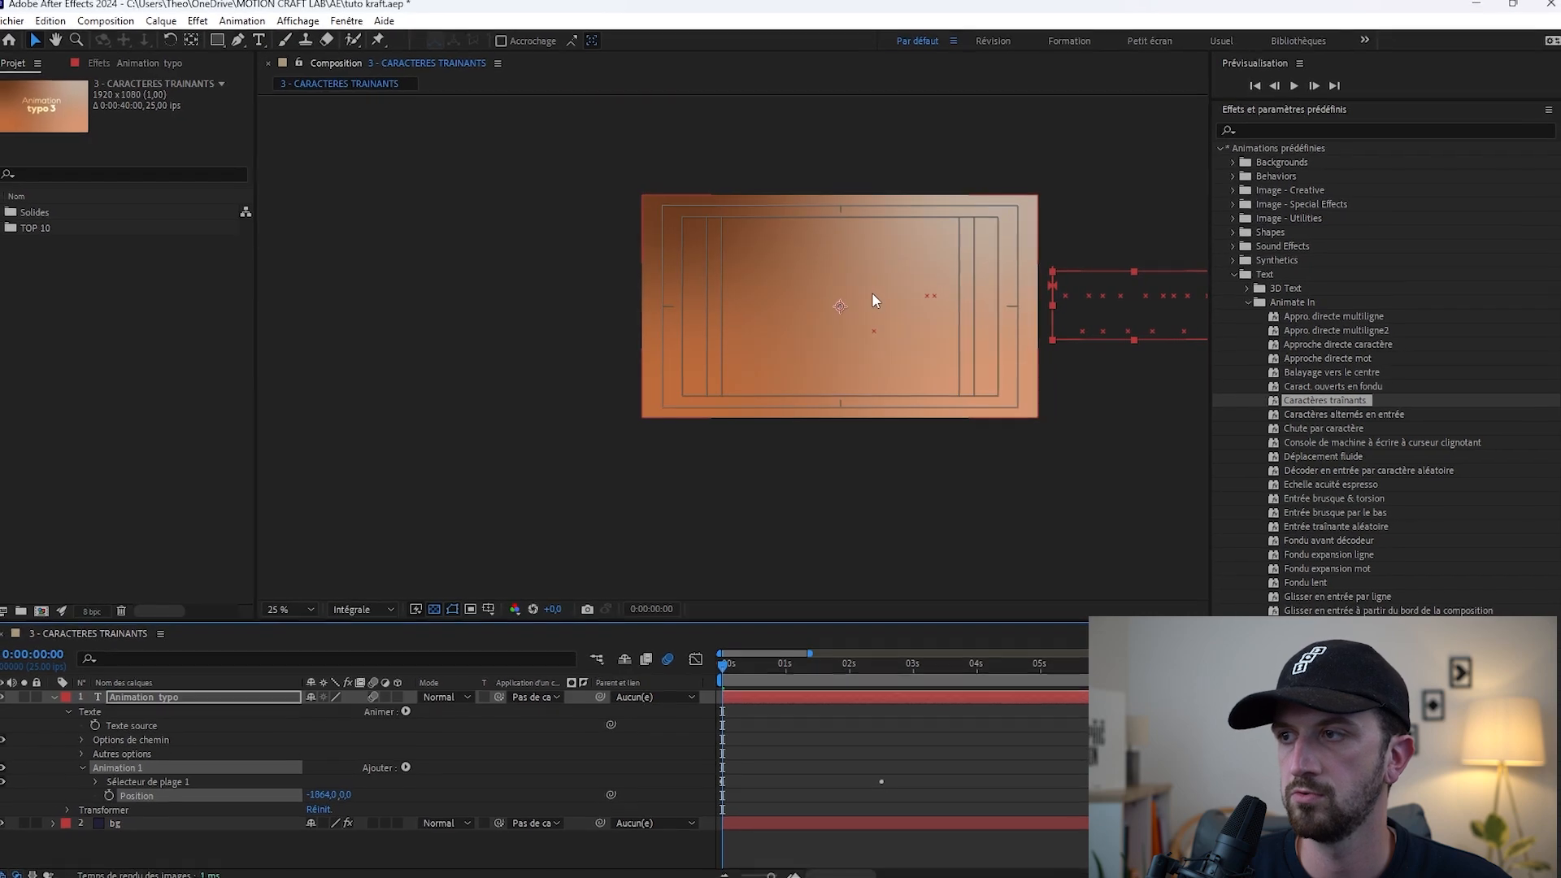
left_click_drag(873, 292, 772, 338)
key("space")
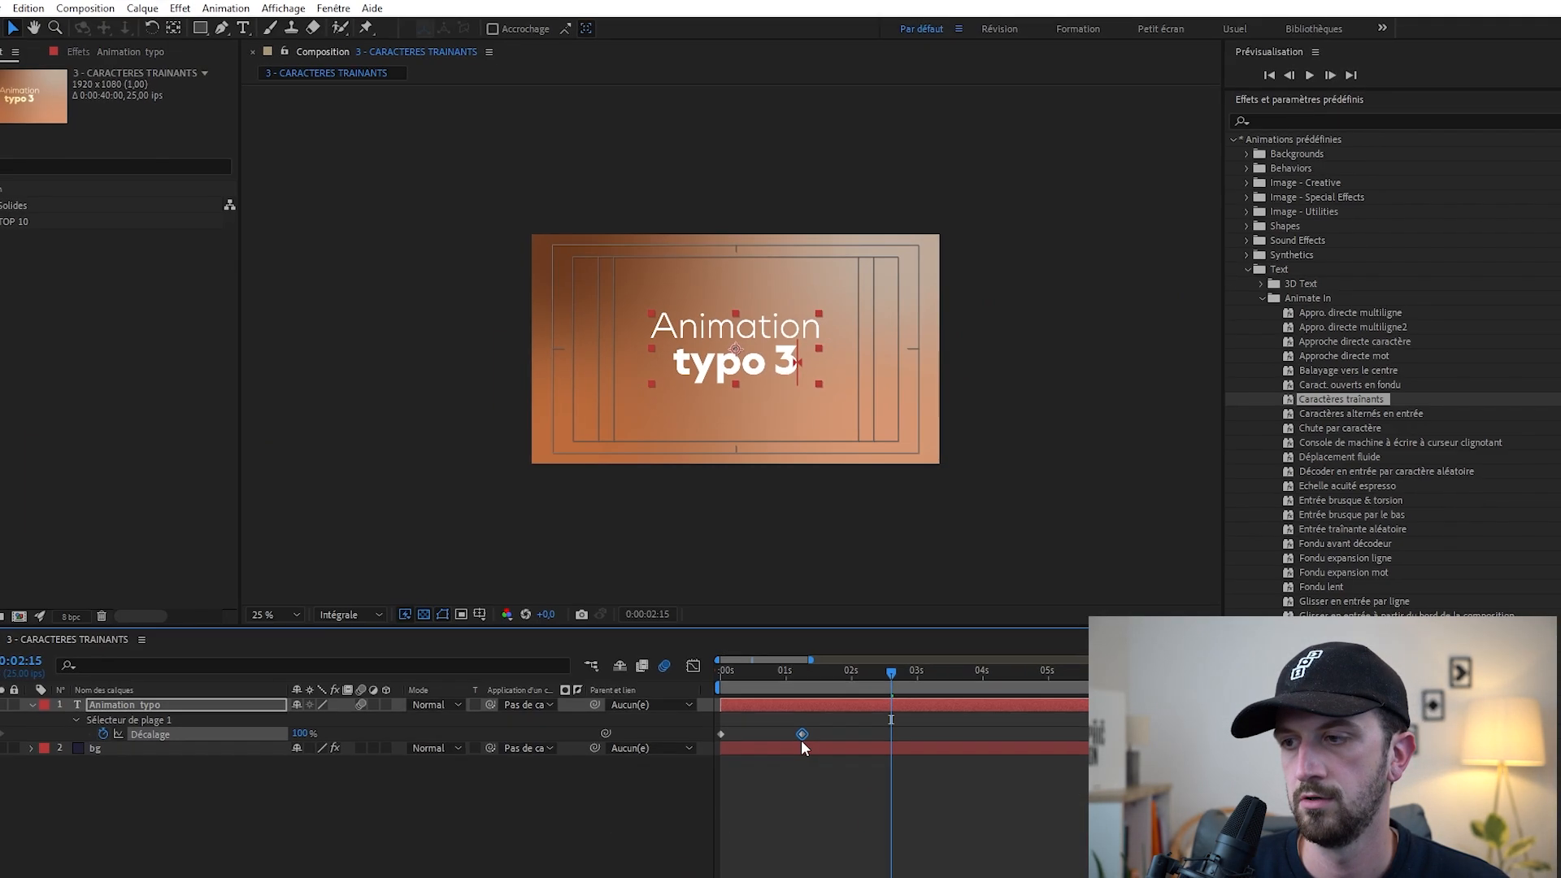
Move the last Décalage keyframe of the typo 3 text to about 1 second, ease both keyframes and preview the result
left_click_drag(802, 737, 785, 737)
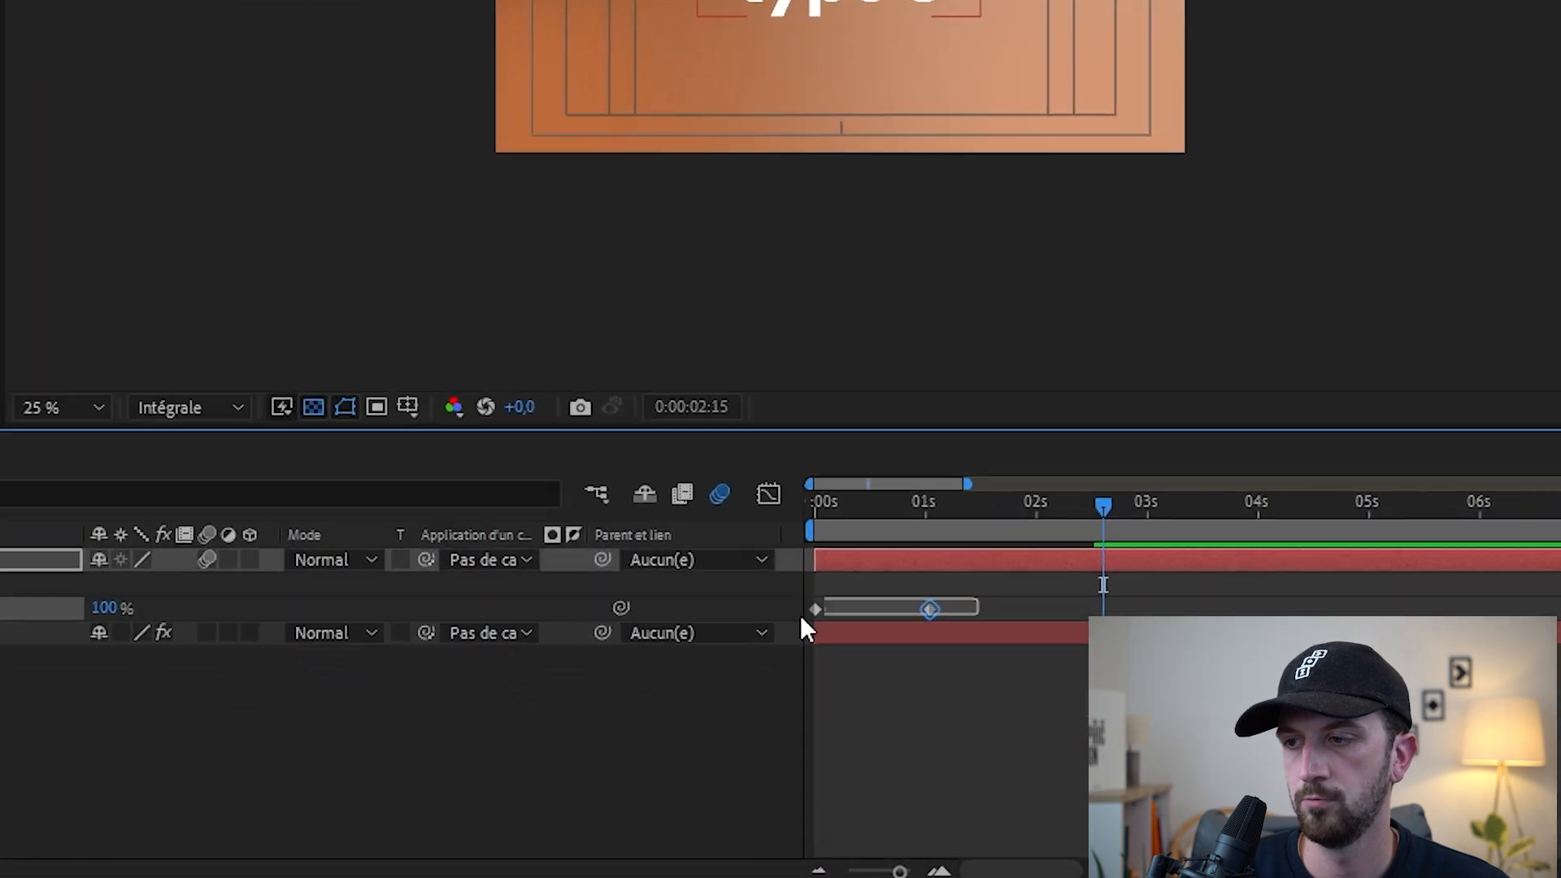
key("F9")
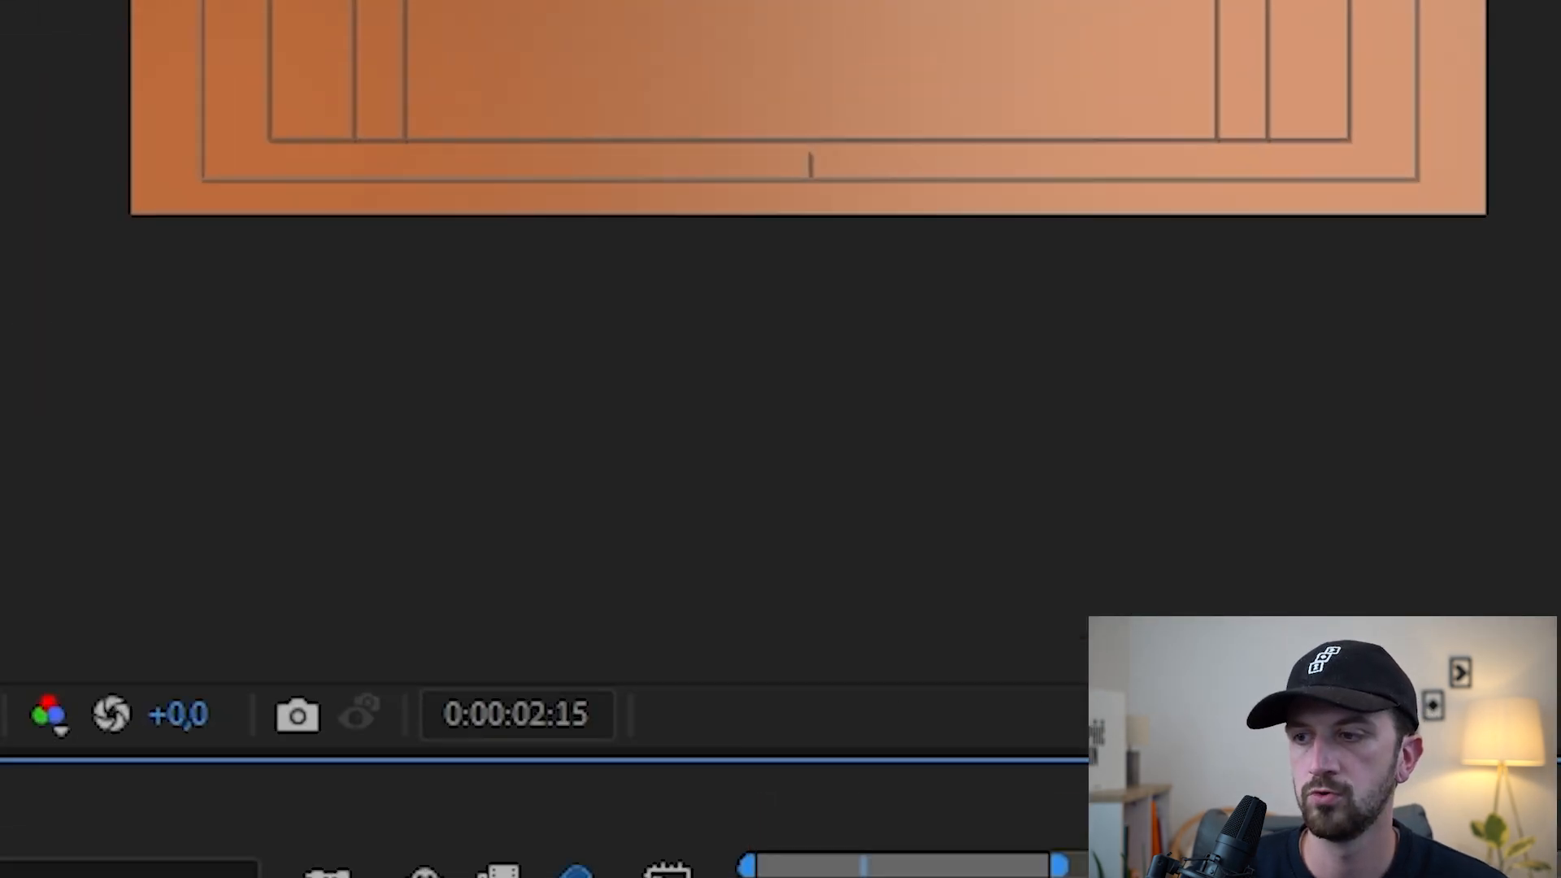
key("space")
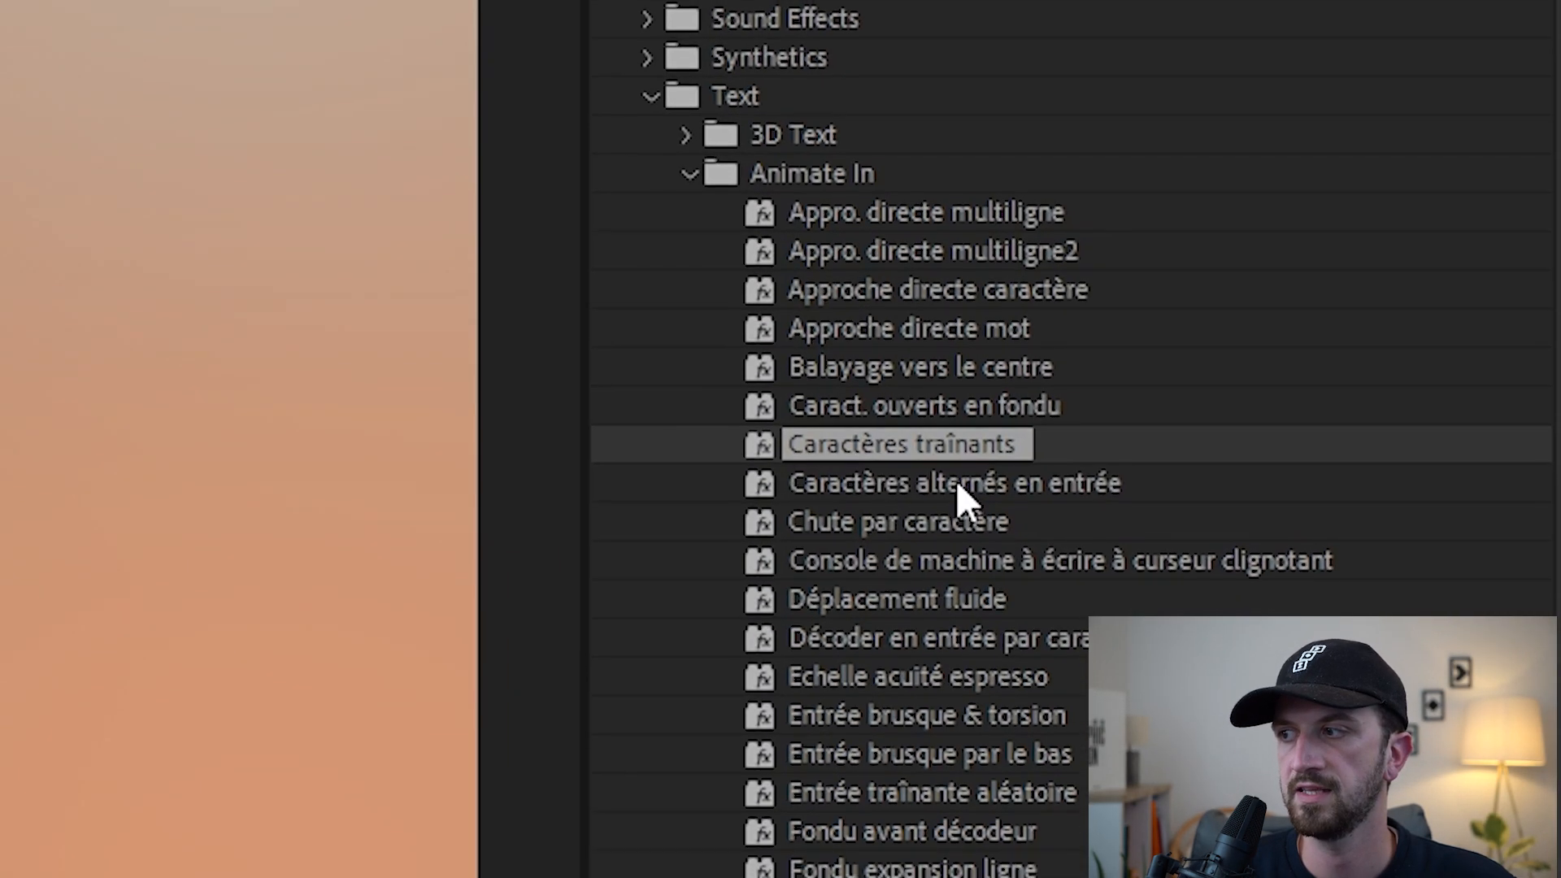
Apply the Caractères alternés en entrée preset to the typo 4 text, set its Y position slider to -398 and preview the motion
left_click(1190, 457)
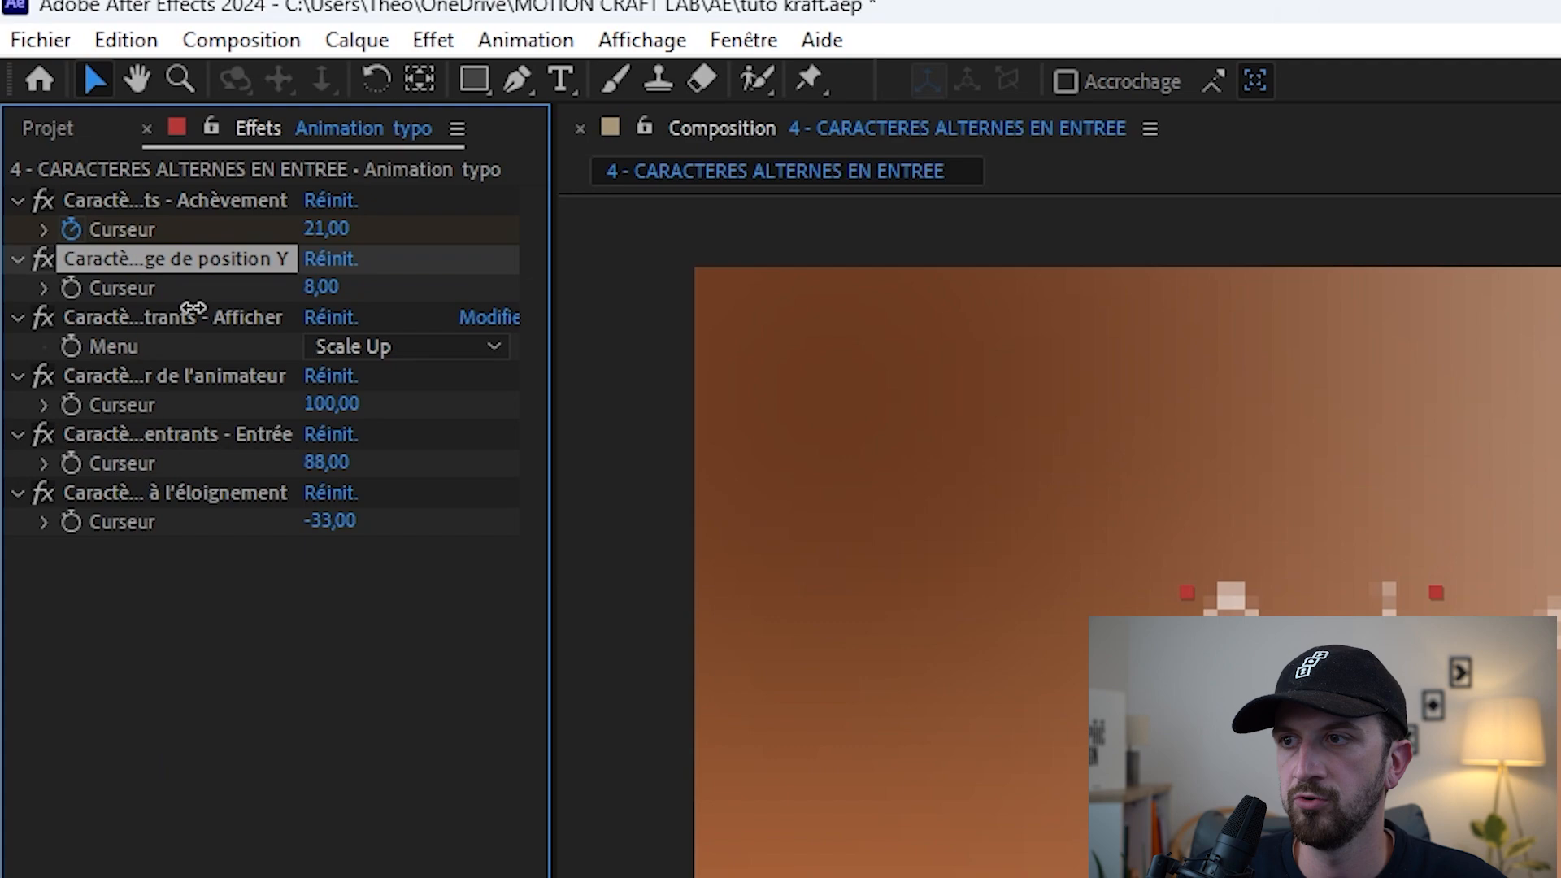
left_click_drag(192, 309, 0, 348)
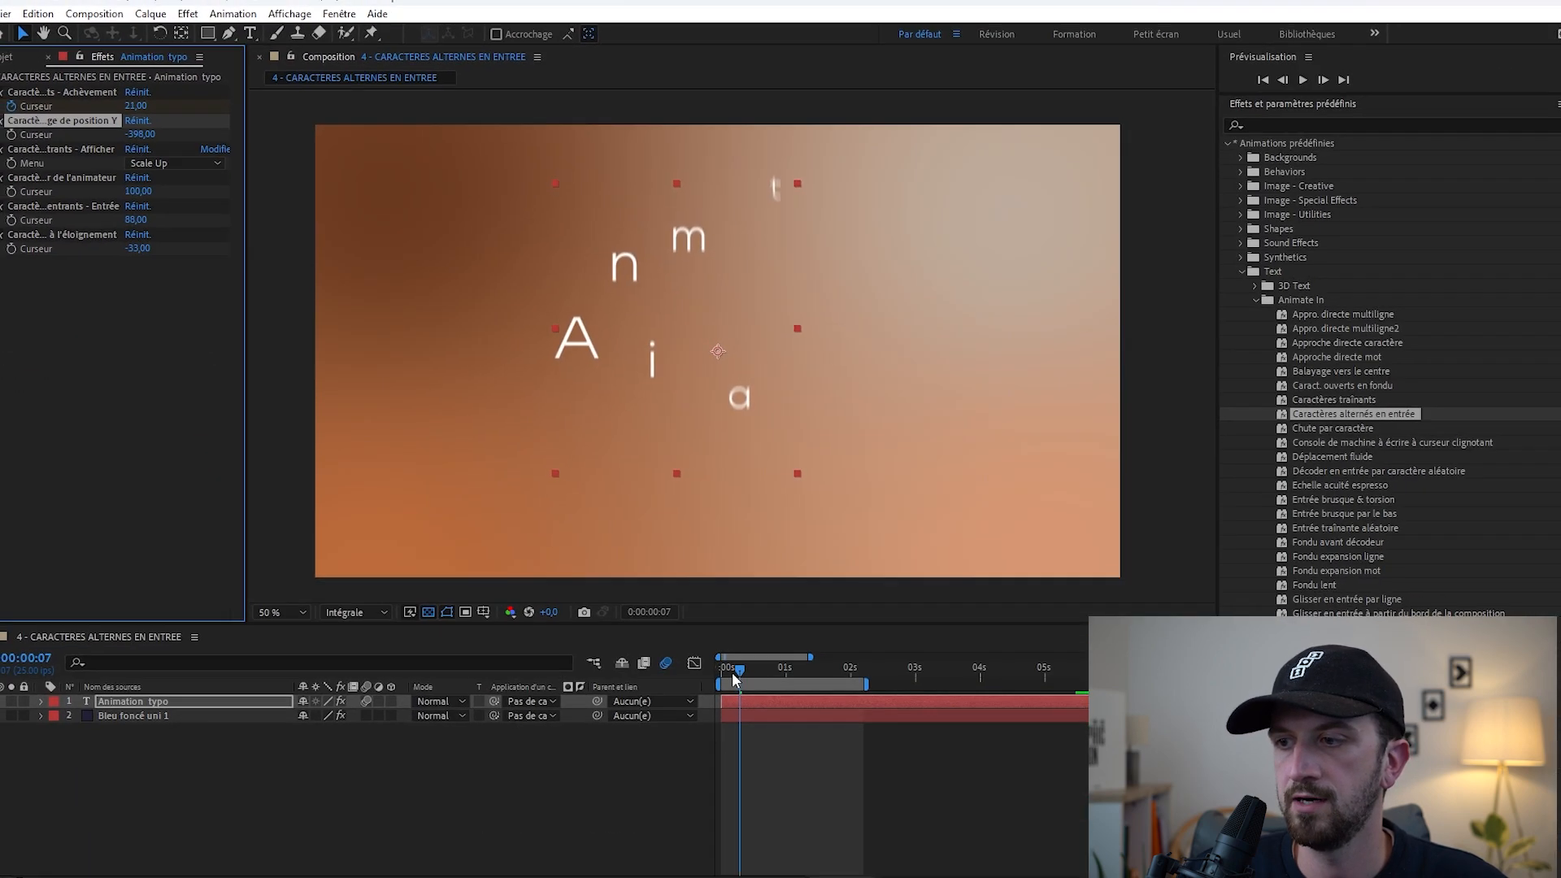
left_click_drag(741, 663, 721, 663)
scroll(760, 357, "down", 2)
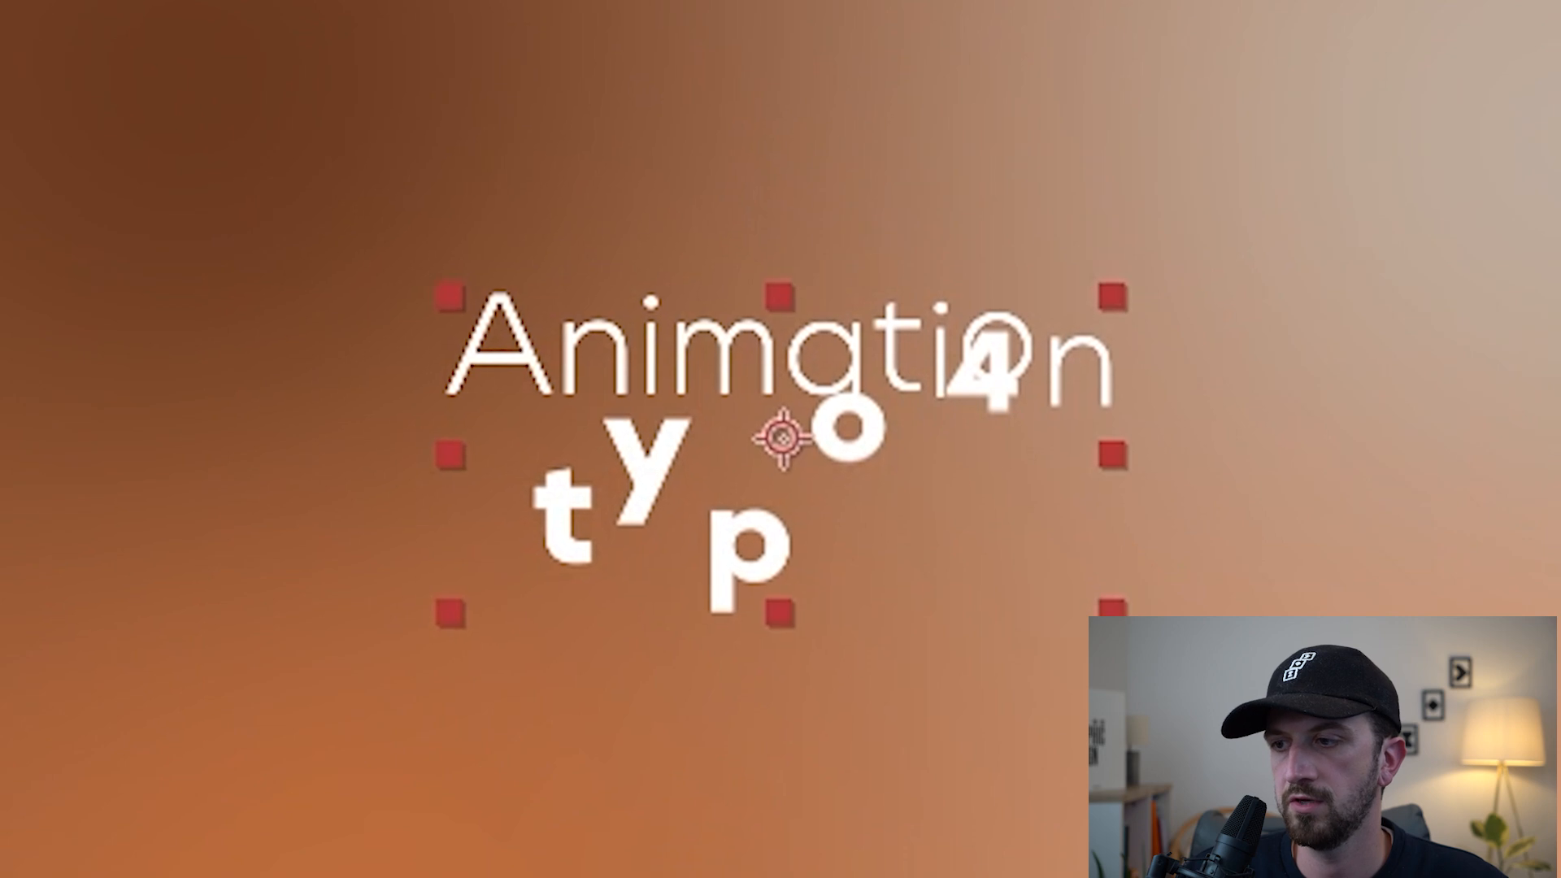
left_click_drag(780, 672, 821, 685)
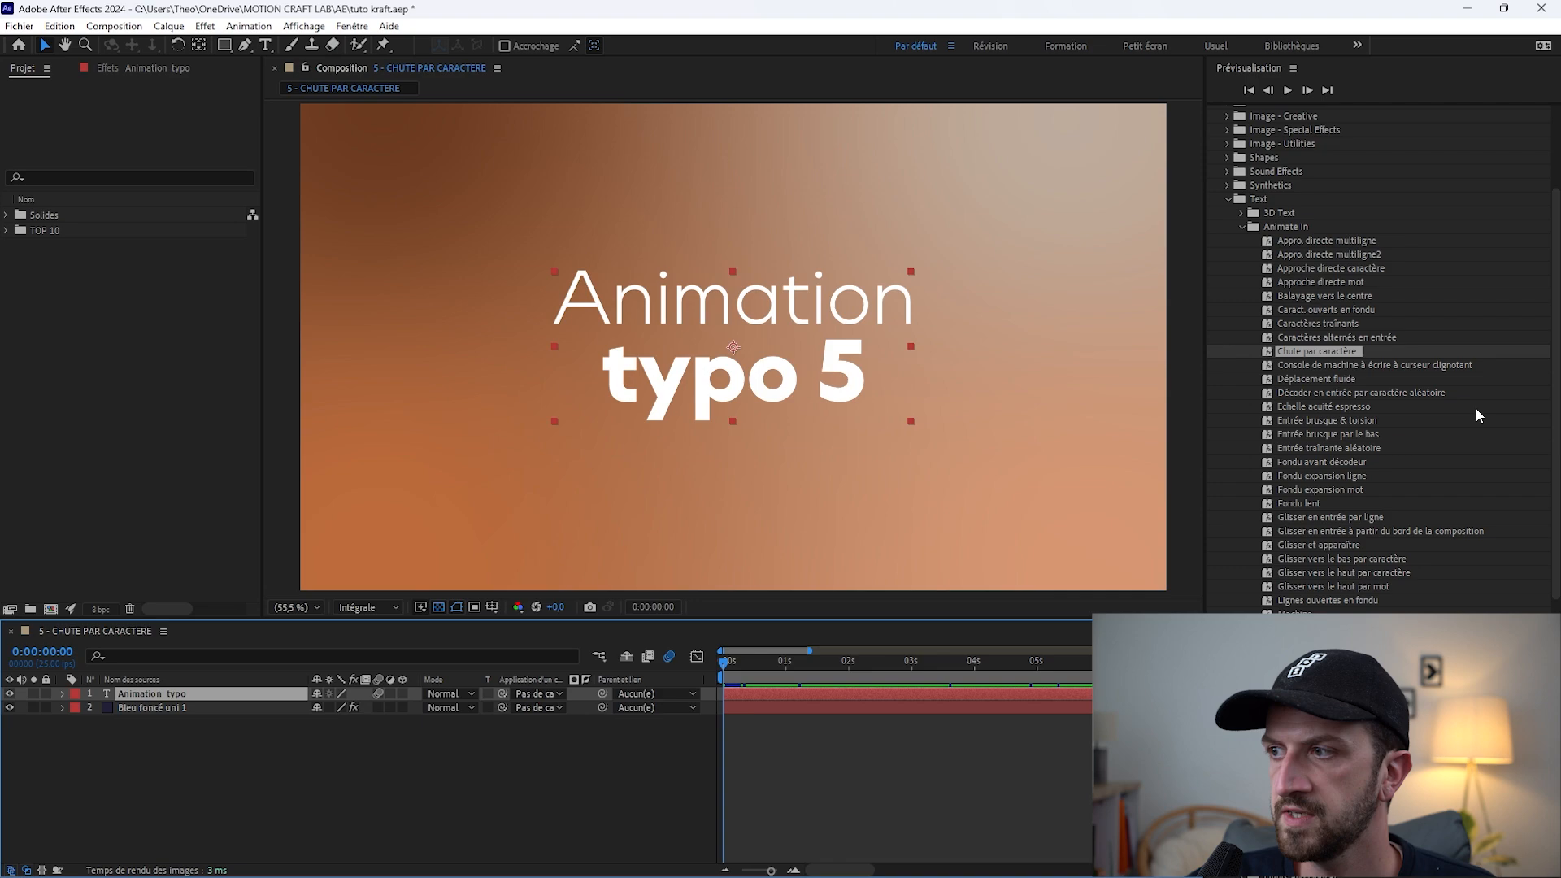
Apply the Chute par caractère preset to the typo 5 text, set the Animation 1 position to 0, -602 and preview it
left_click(1314, 363)
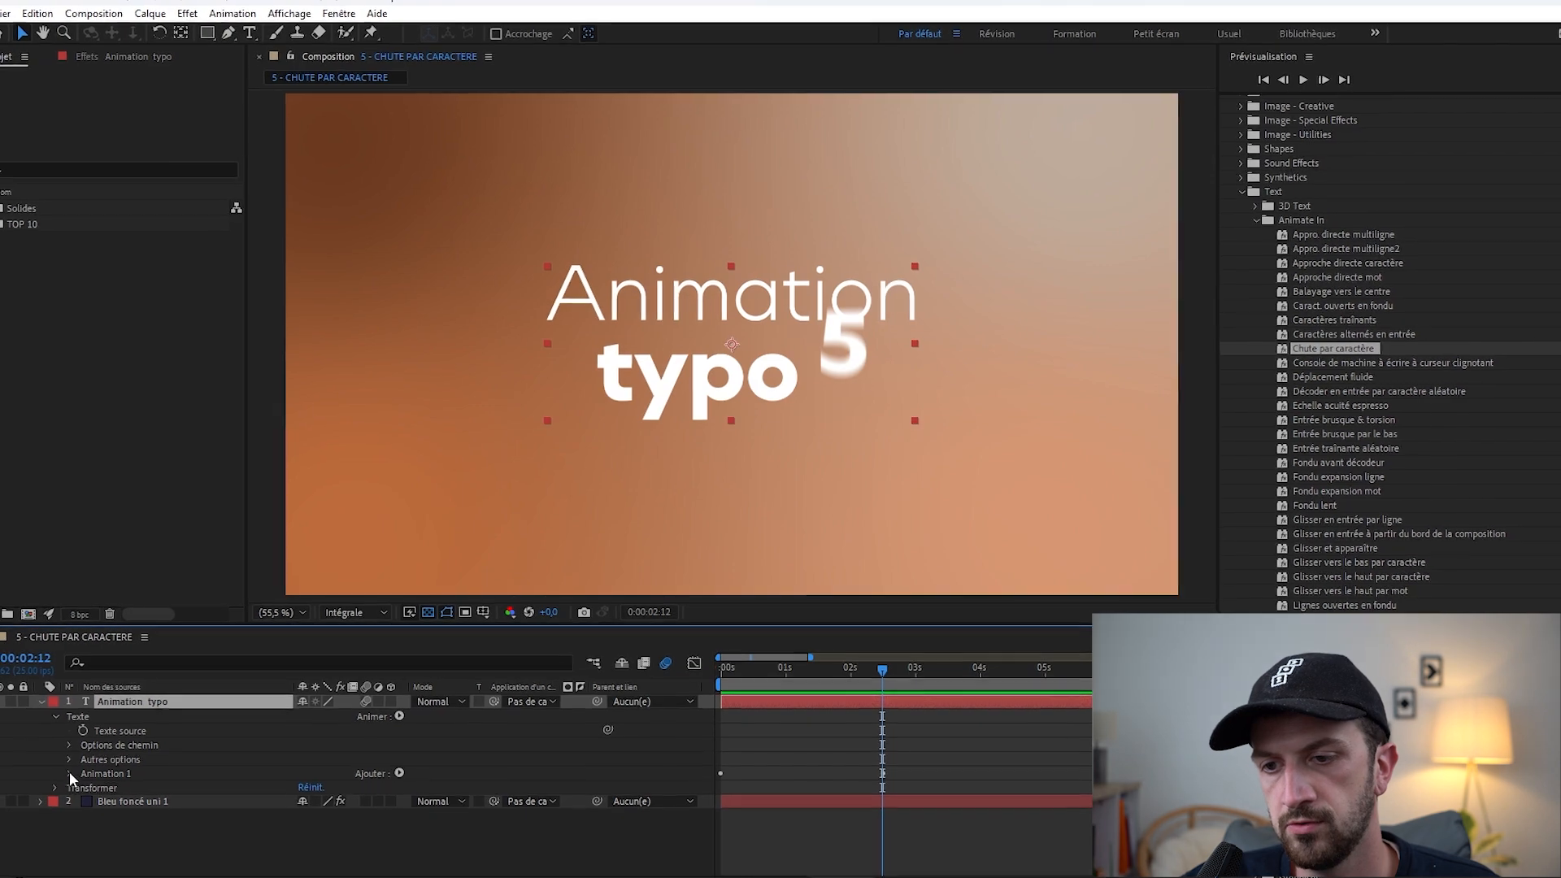
left_click(62, 776)
left_click_drag(785, 668, 676, 681)
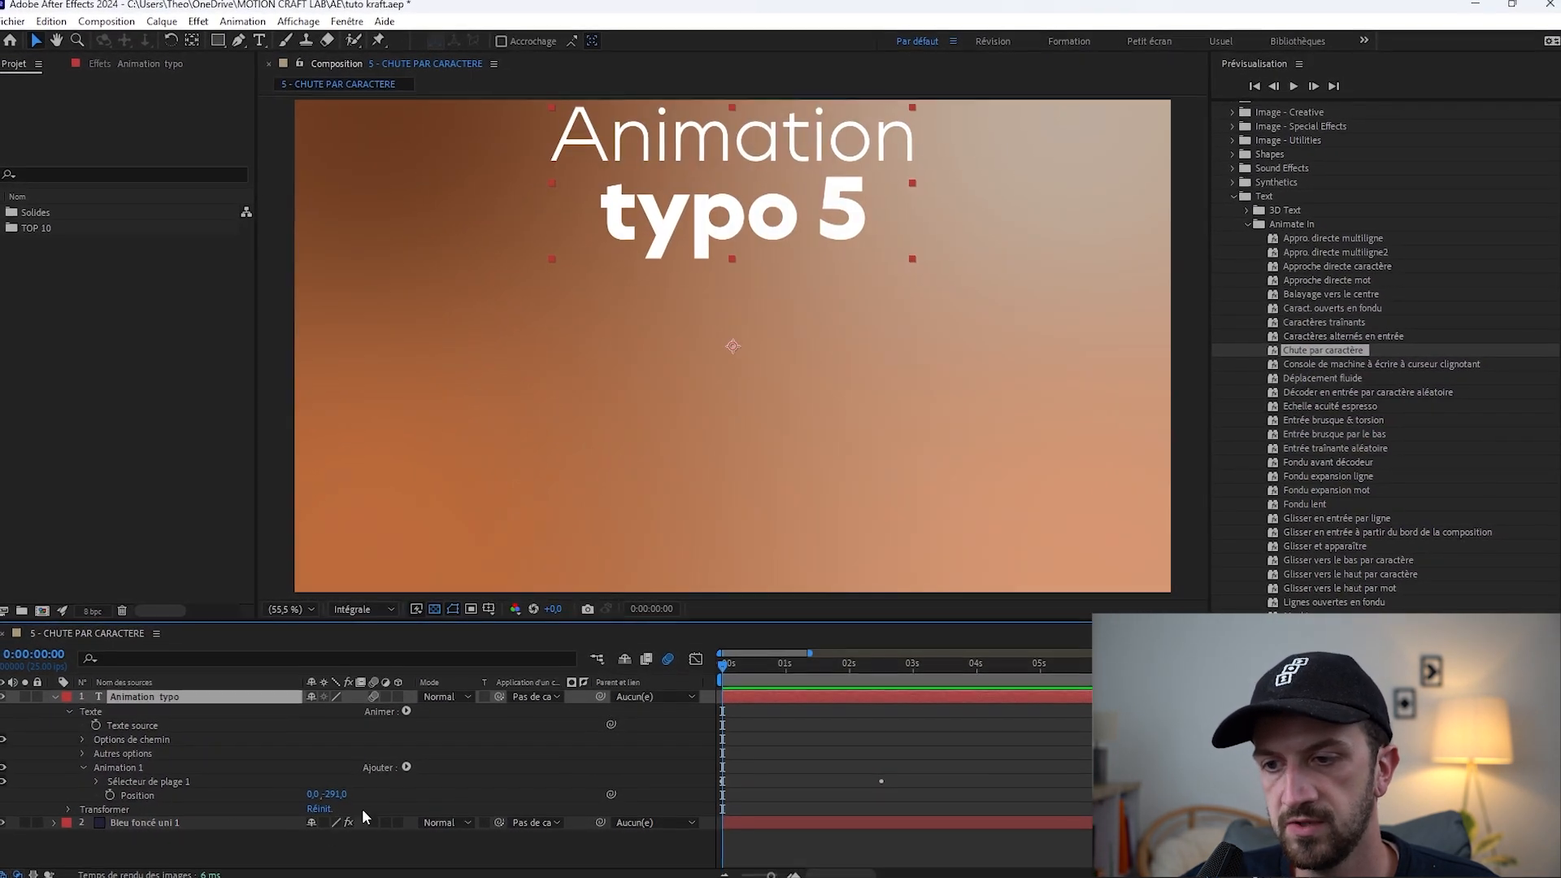
key("comma")
key("space")
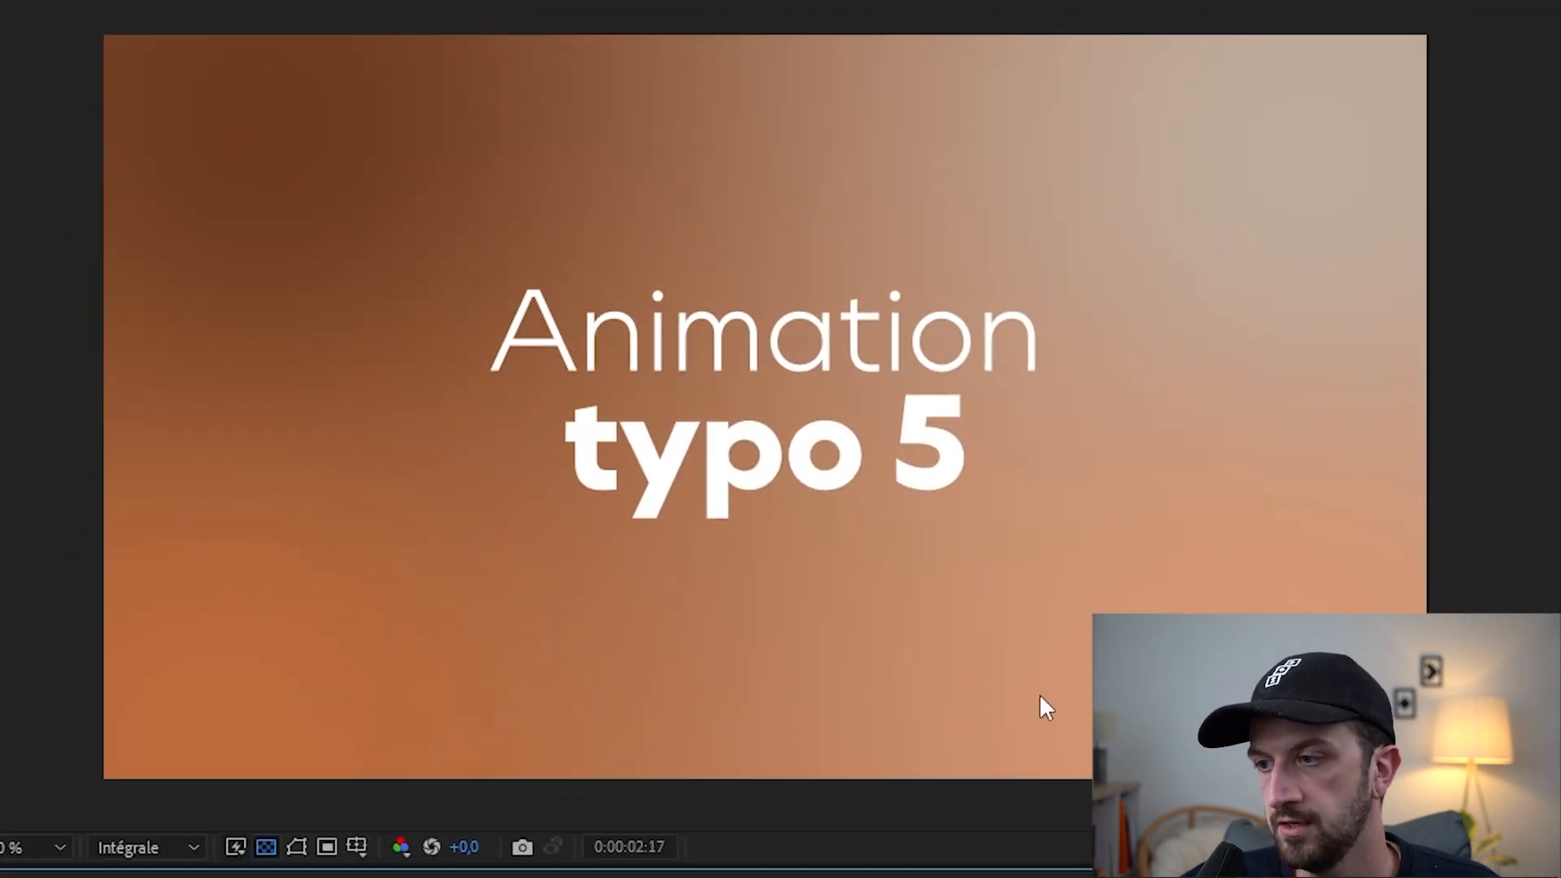
key("space")
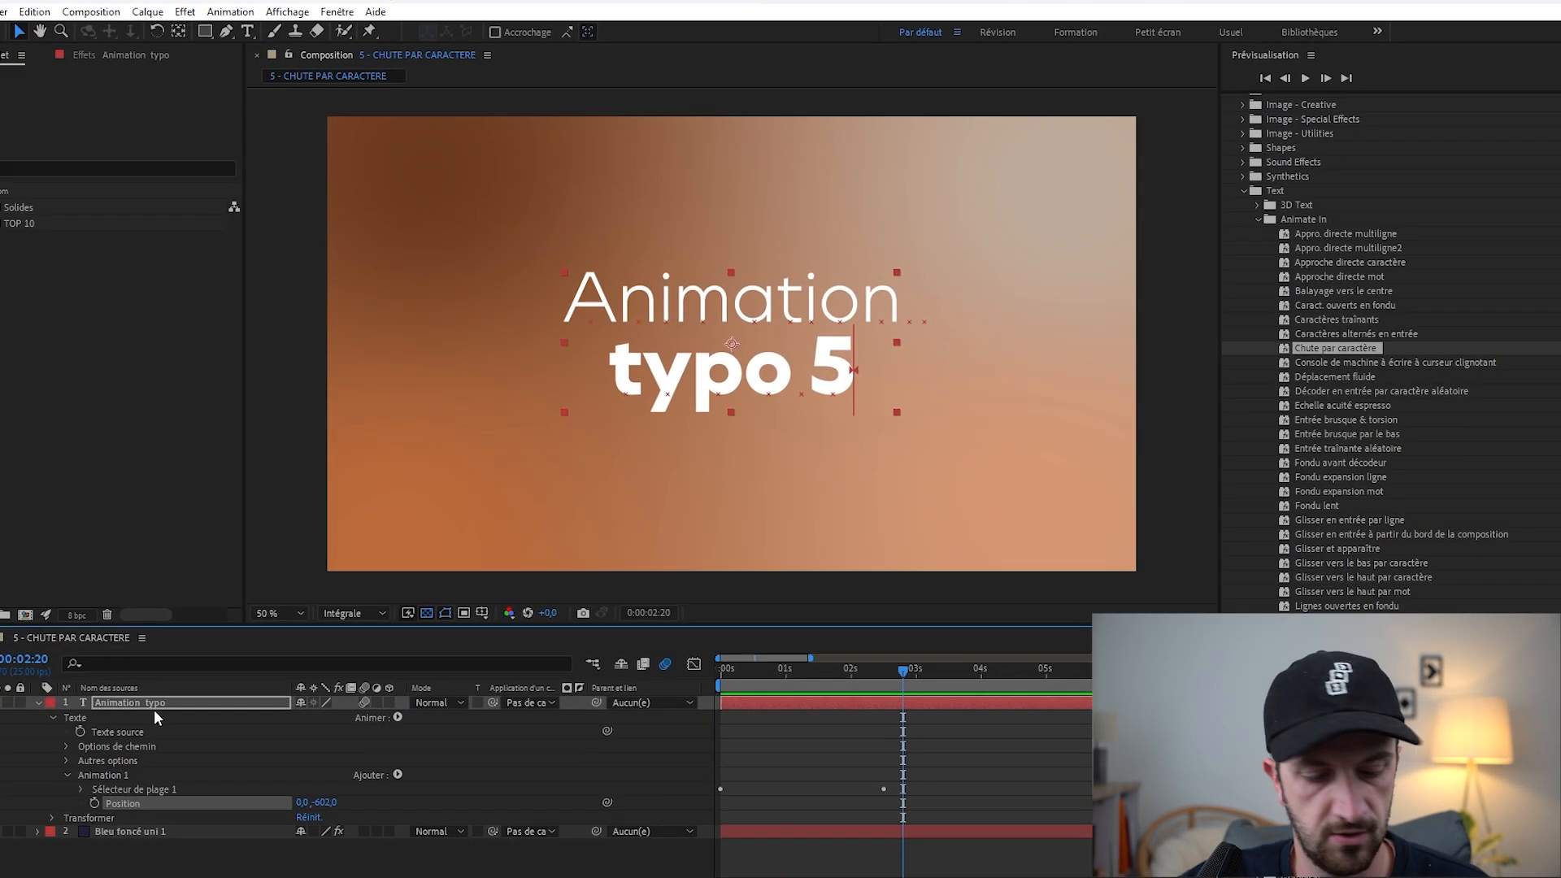
Move the last Début keyframe of the typo 5 text to about 1.4 seconds, ease both keyframes and preview the animation
key("u")
left_click_drag(880, 721, 787, 723)
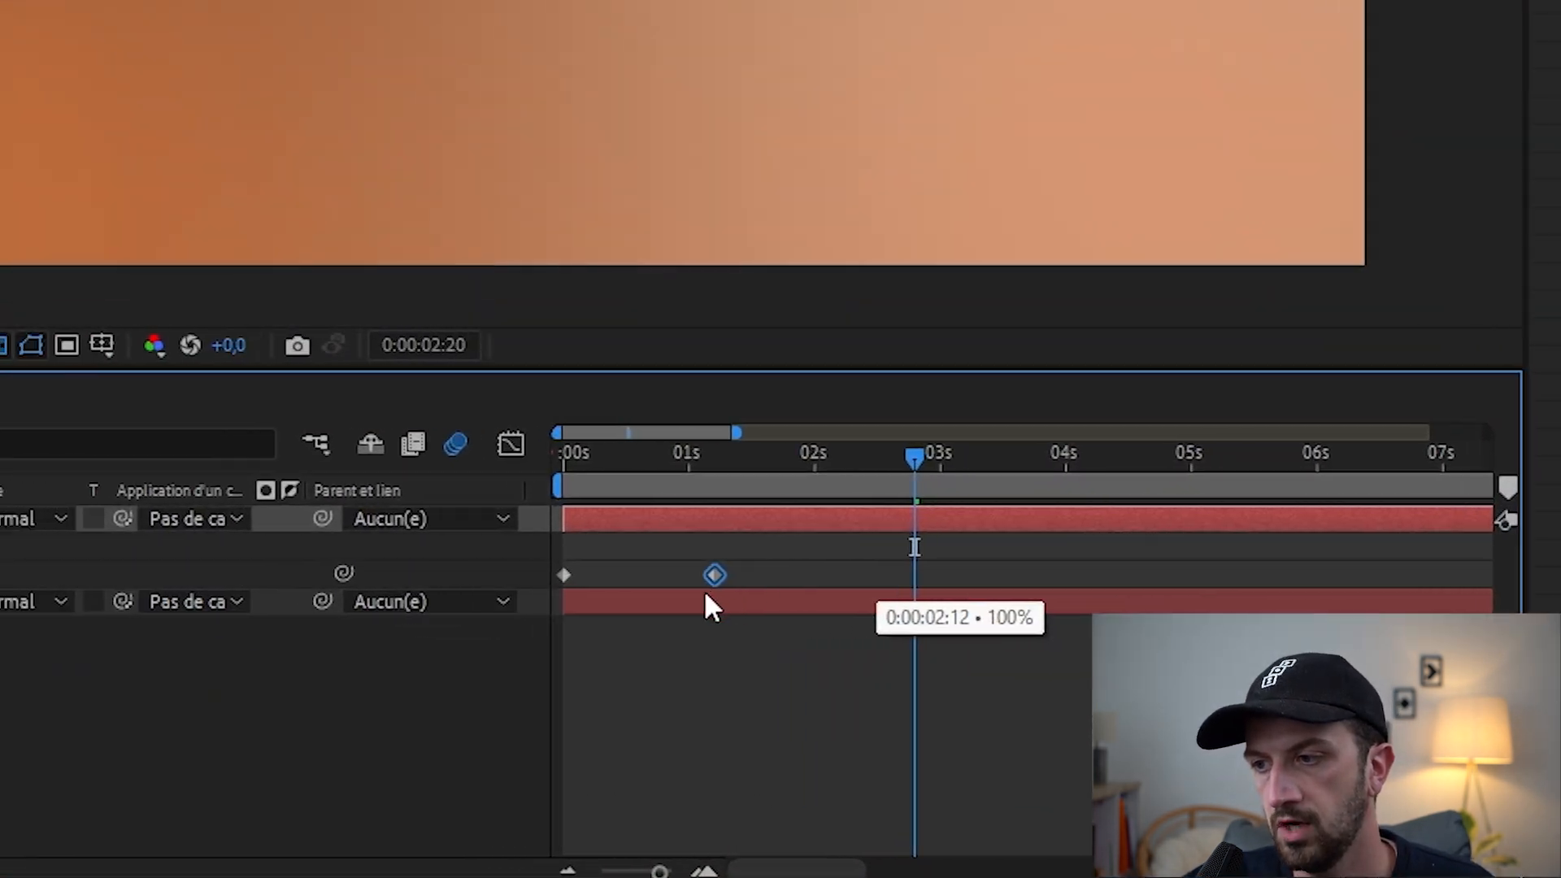
key("space")
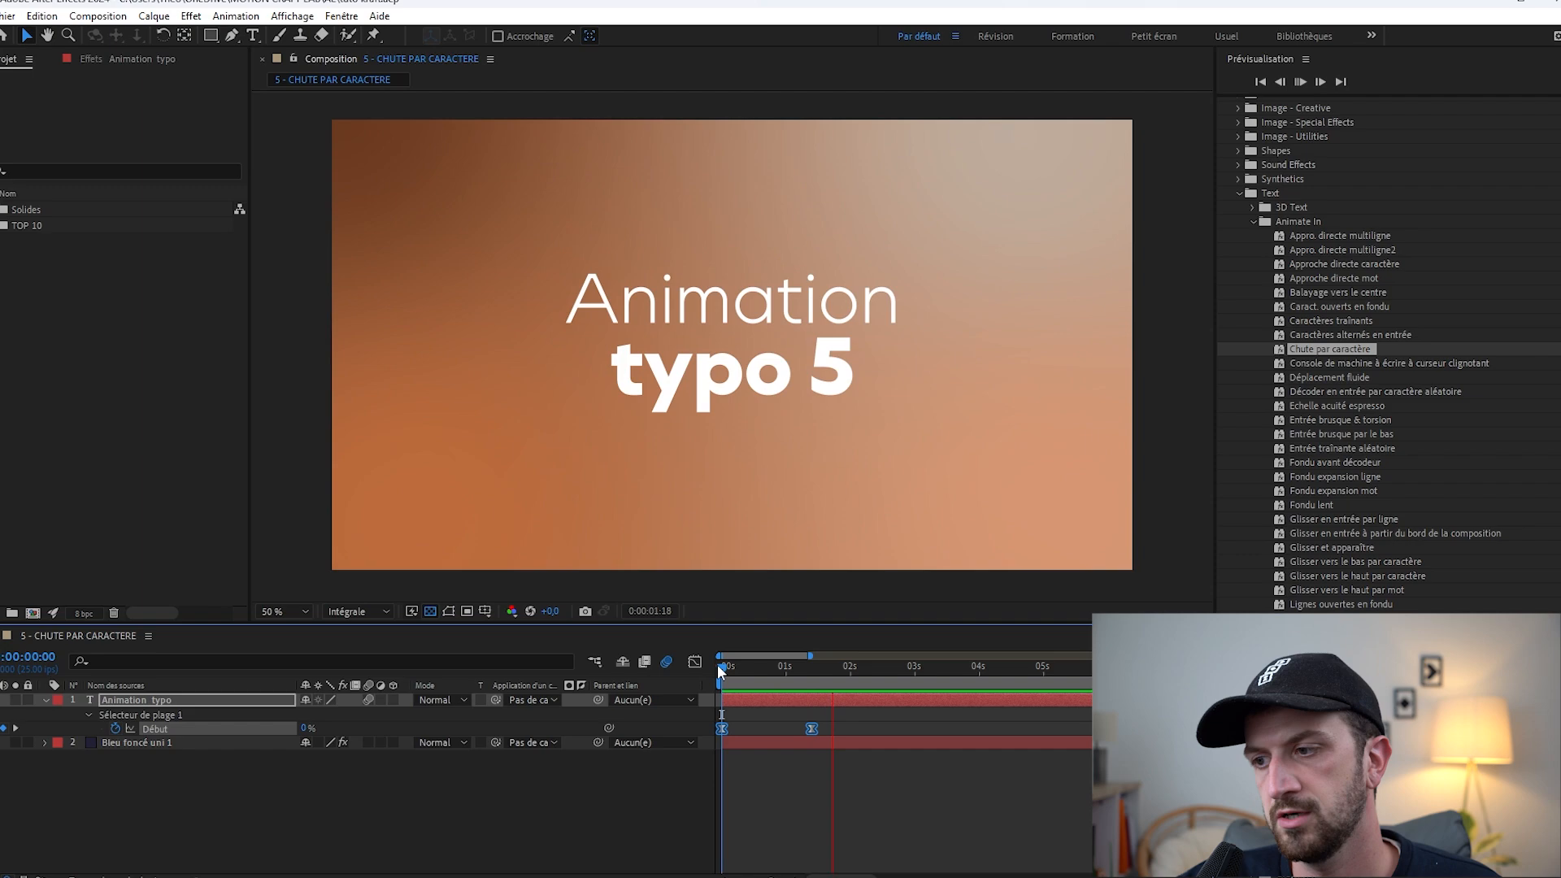
key("space")
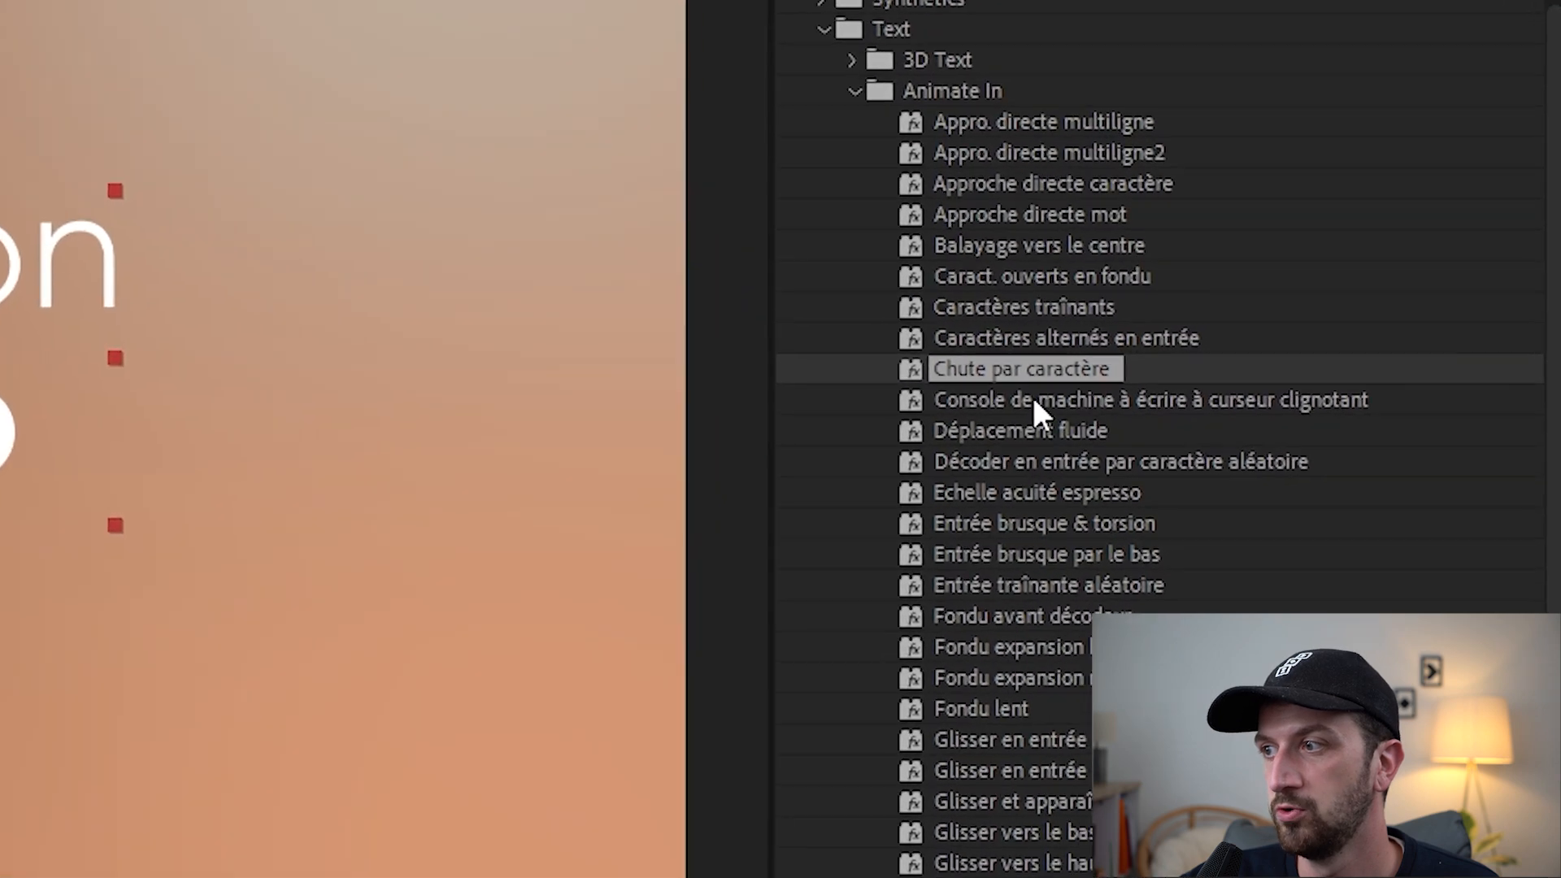
Apply the Console de machine à écrire à curseur clignotant preset to the typo 6 text and preview the animation
left_click(1328, 364)
key("space")
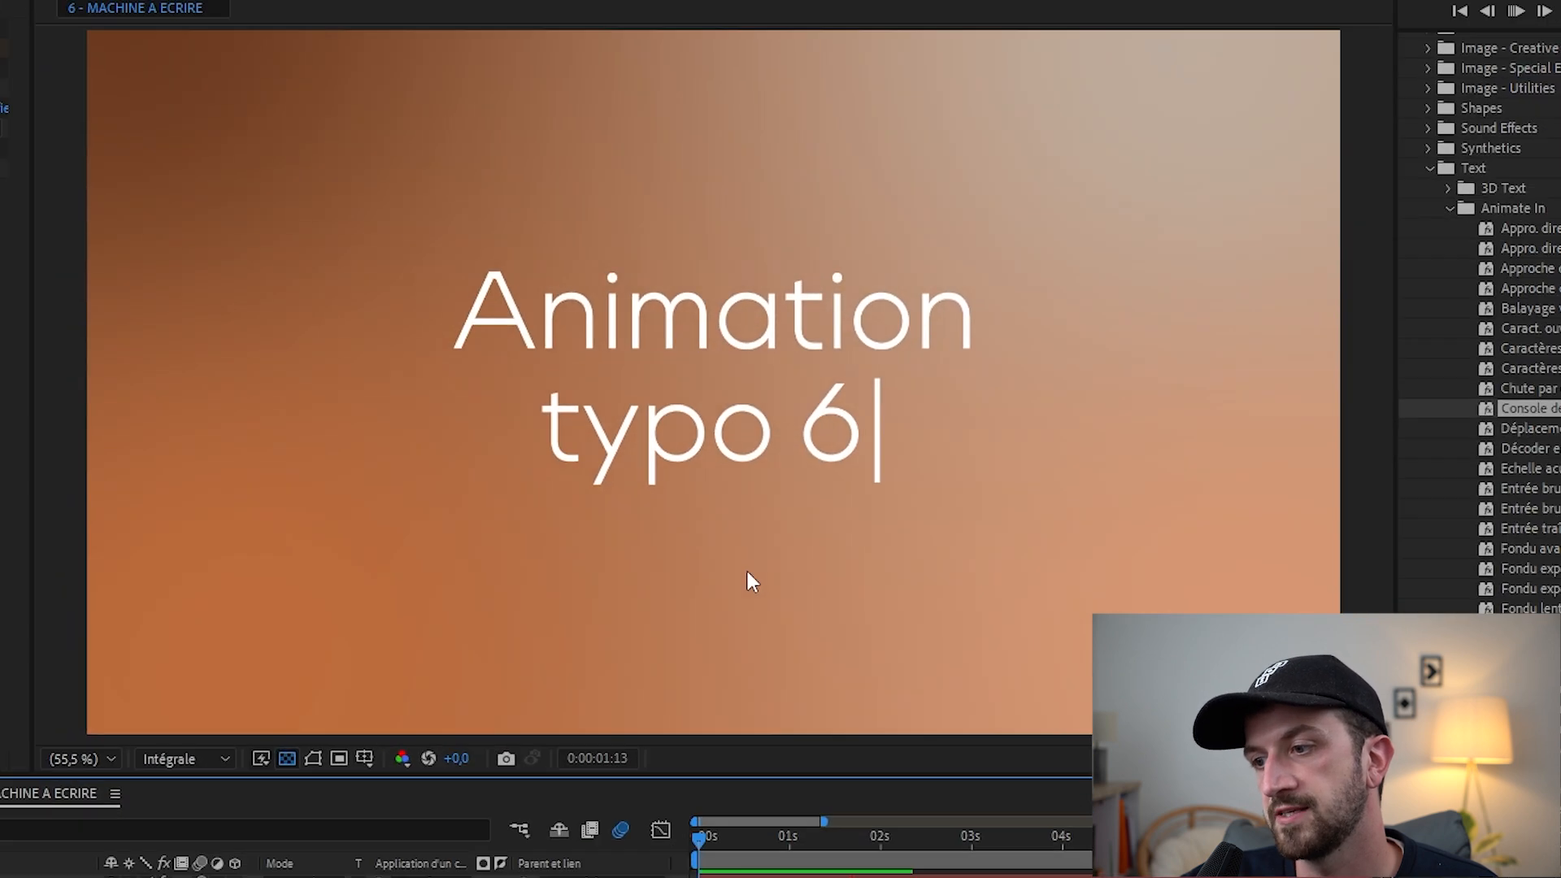
key("space")
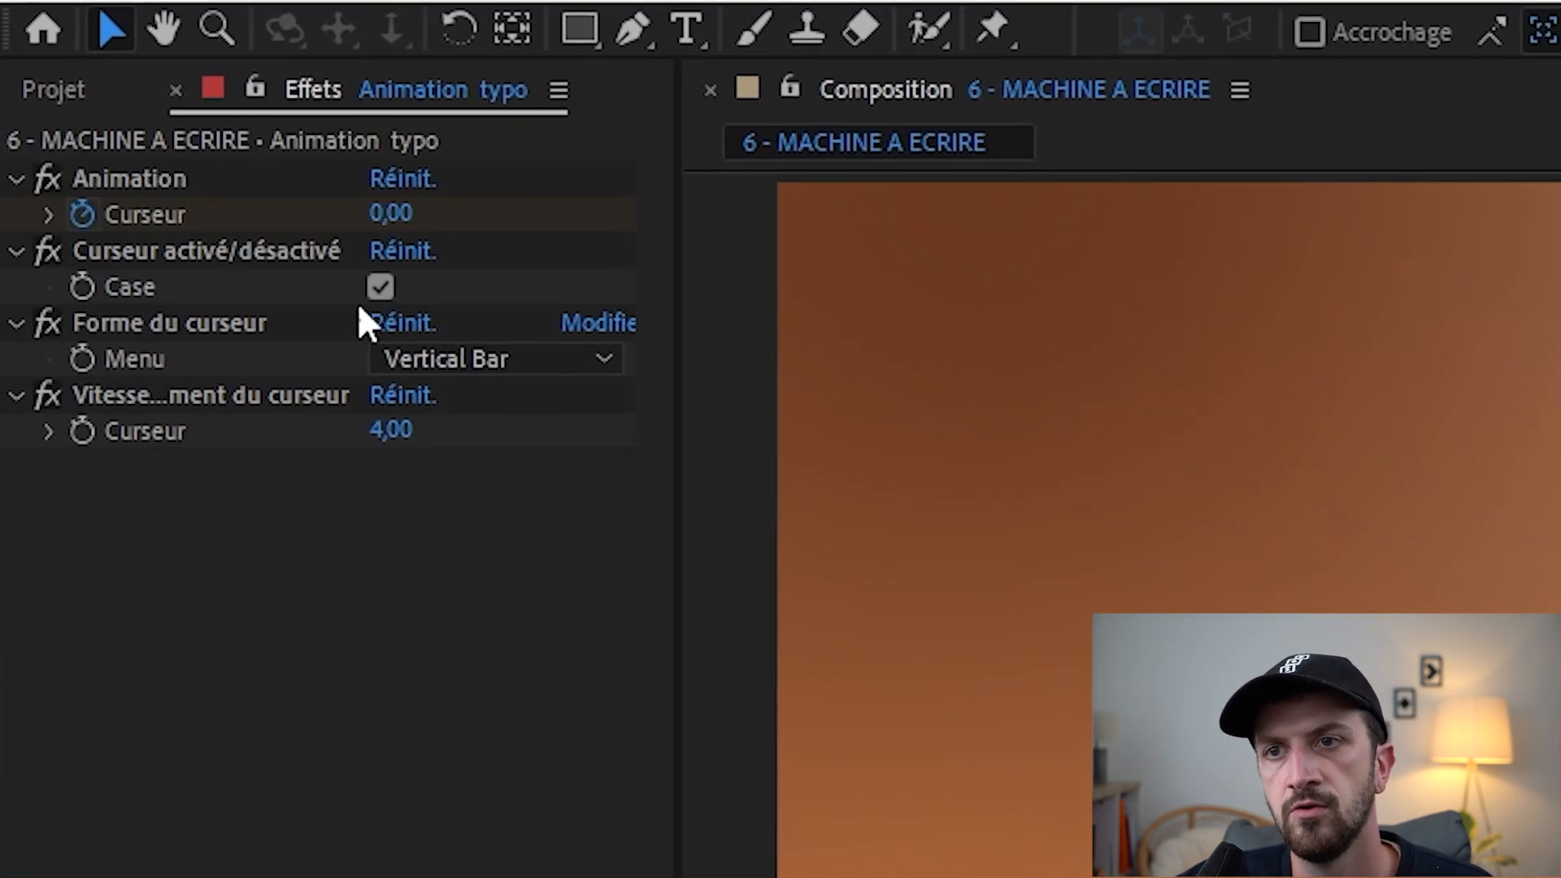
Disable the typewriter cursor, preview the typo 6 text without it, re-enable the cursor and return to the start
left_click(409, 334)
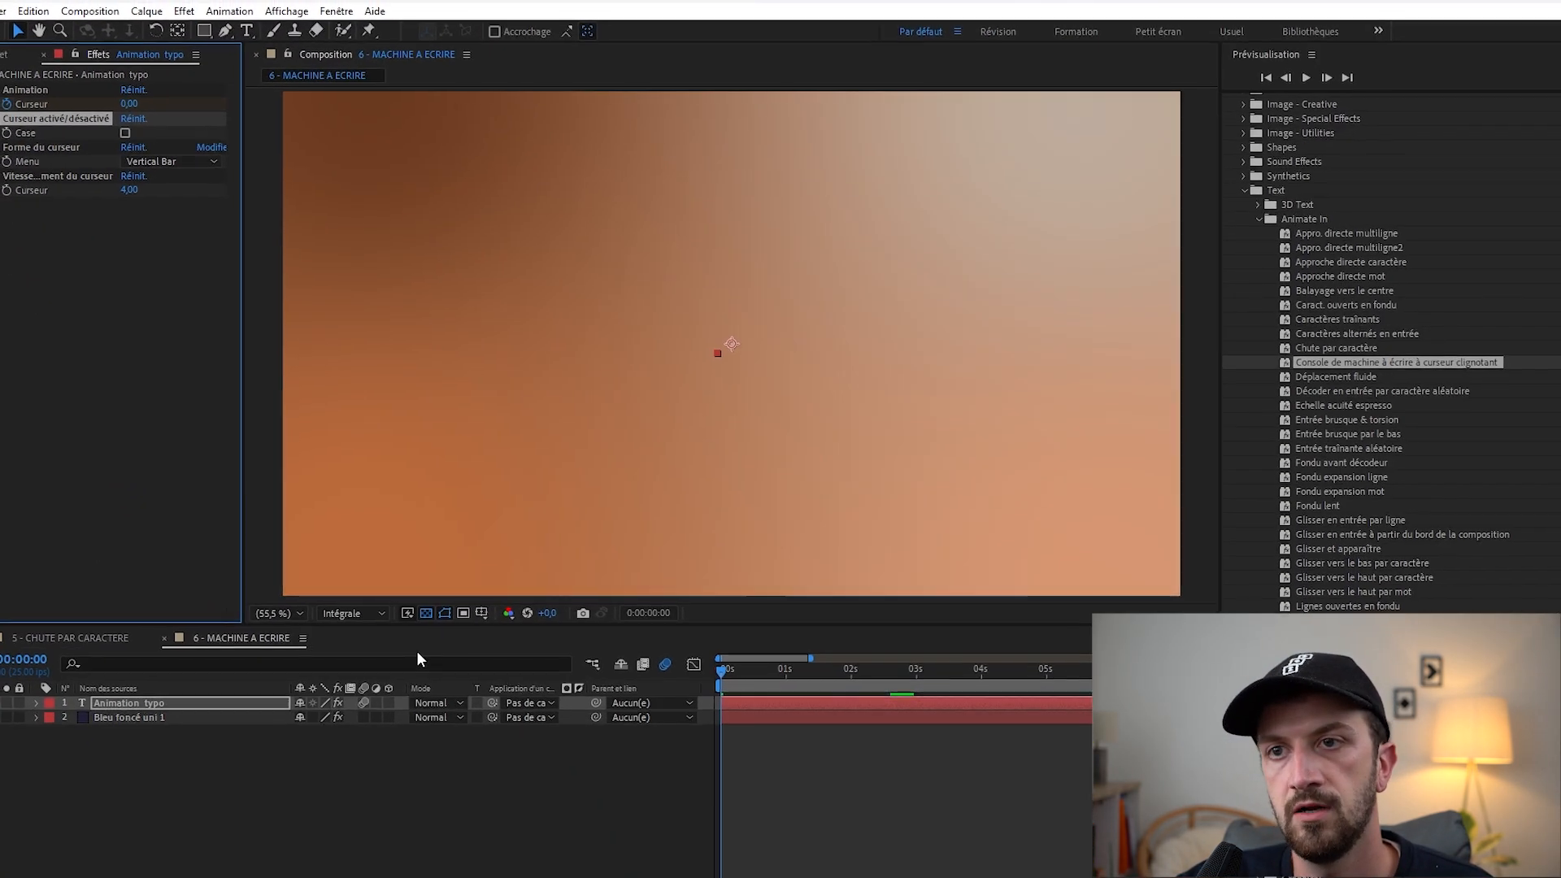
left_click(363, 790)
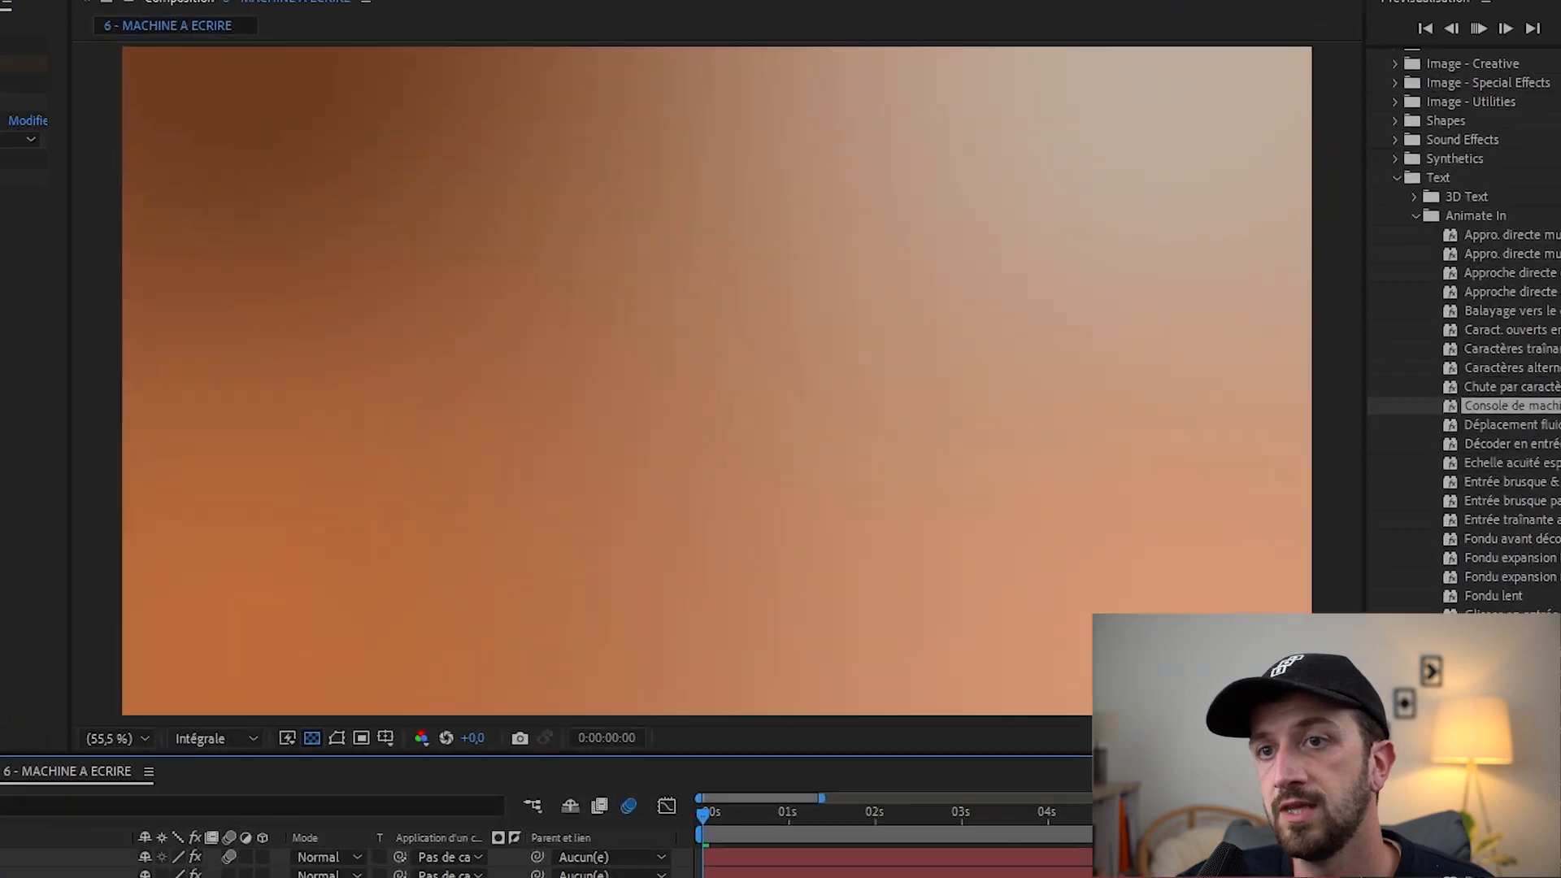
key("space")
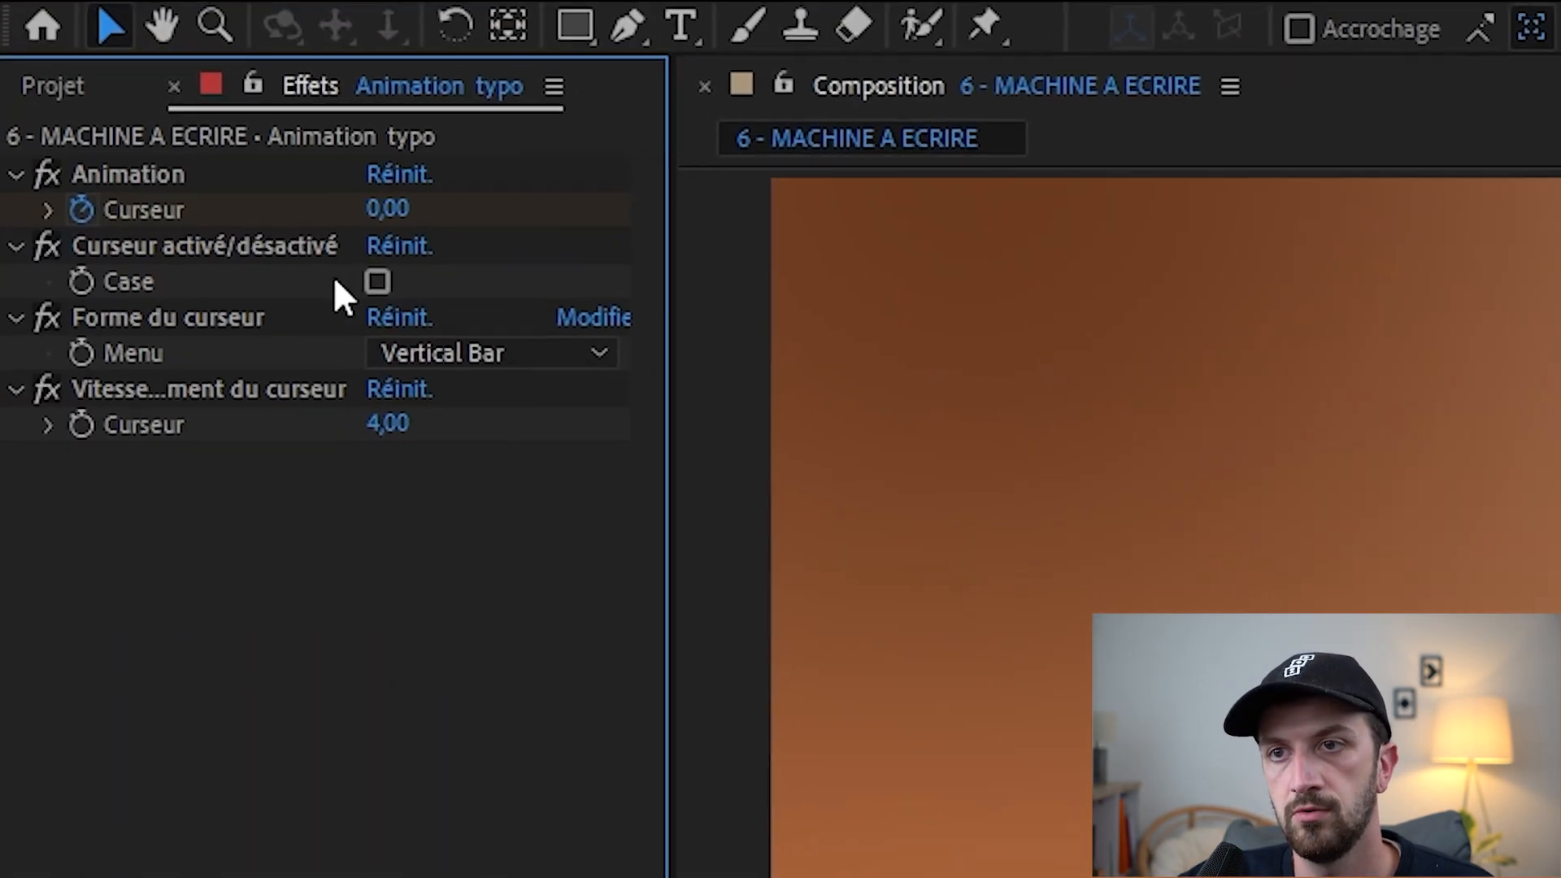
left_click(303, 241)
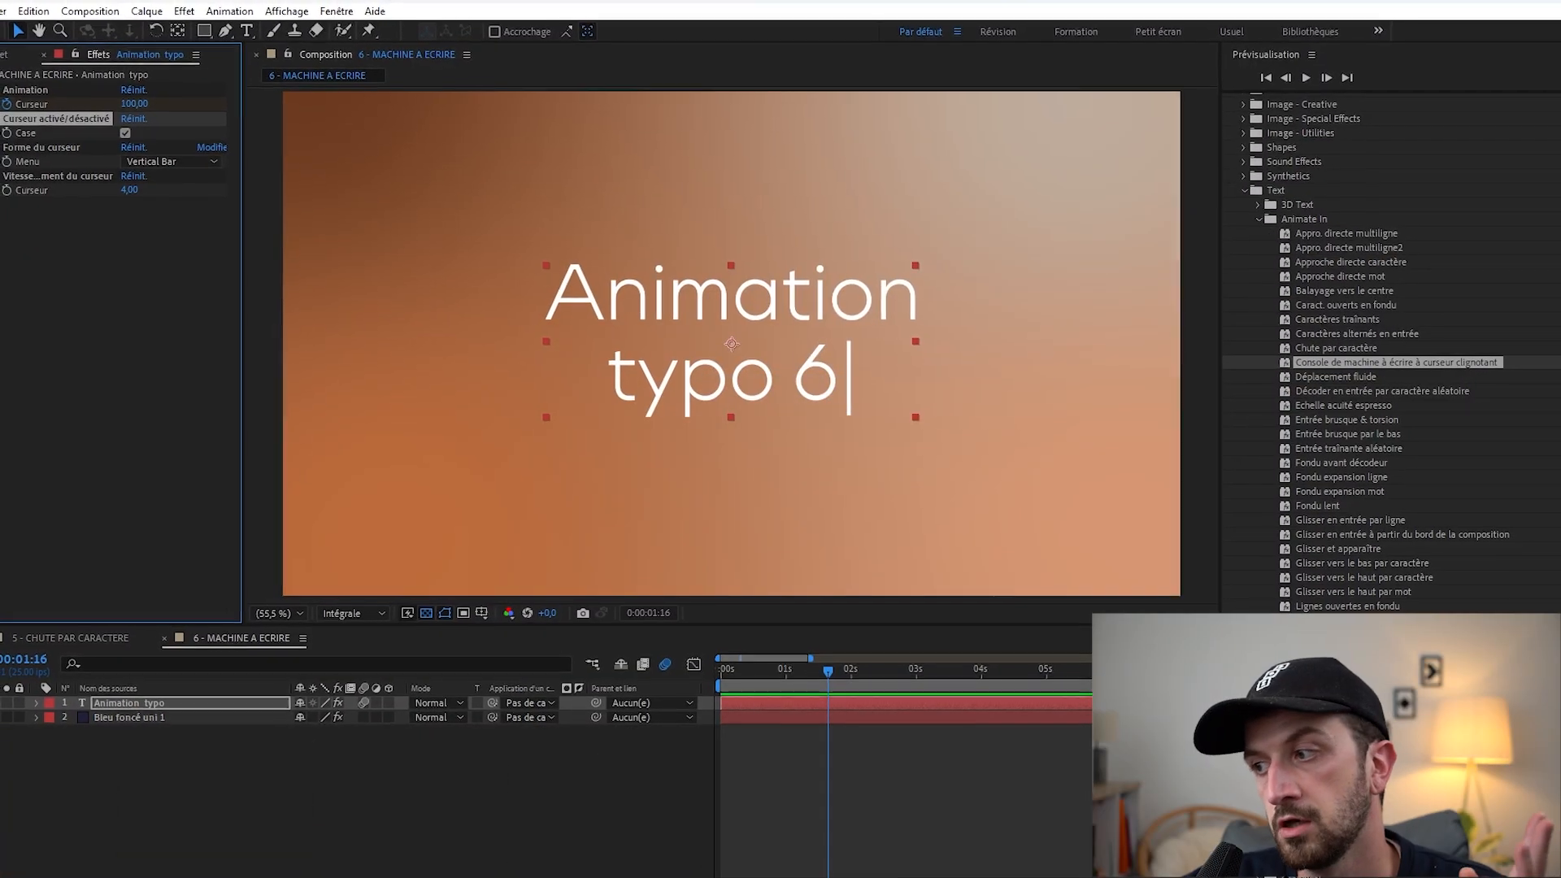
left_click_drag(787, 664, 705, 680)
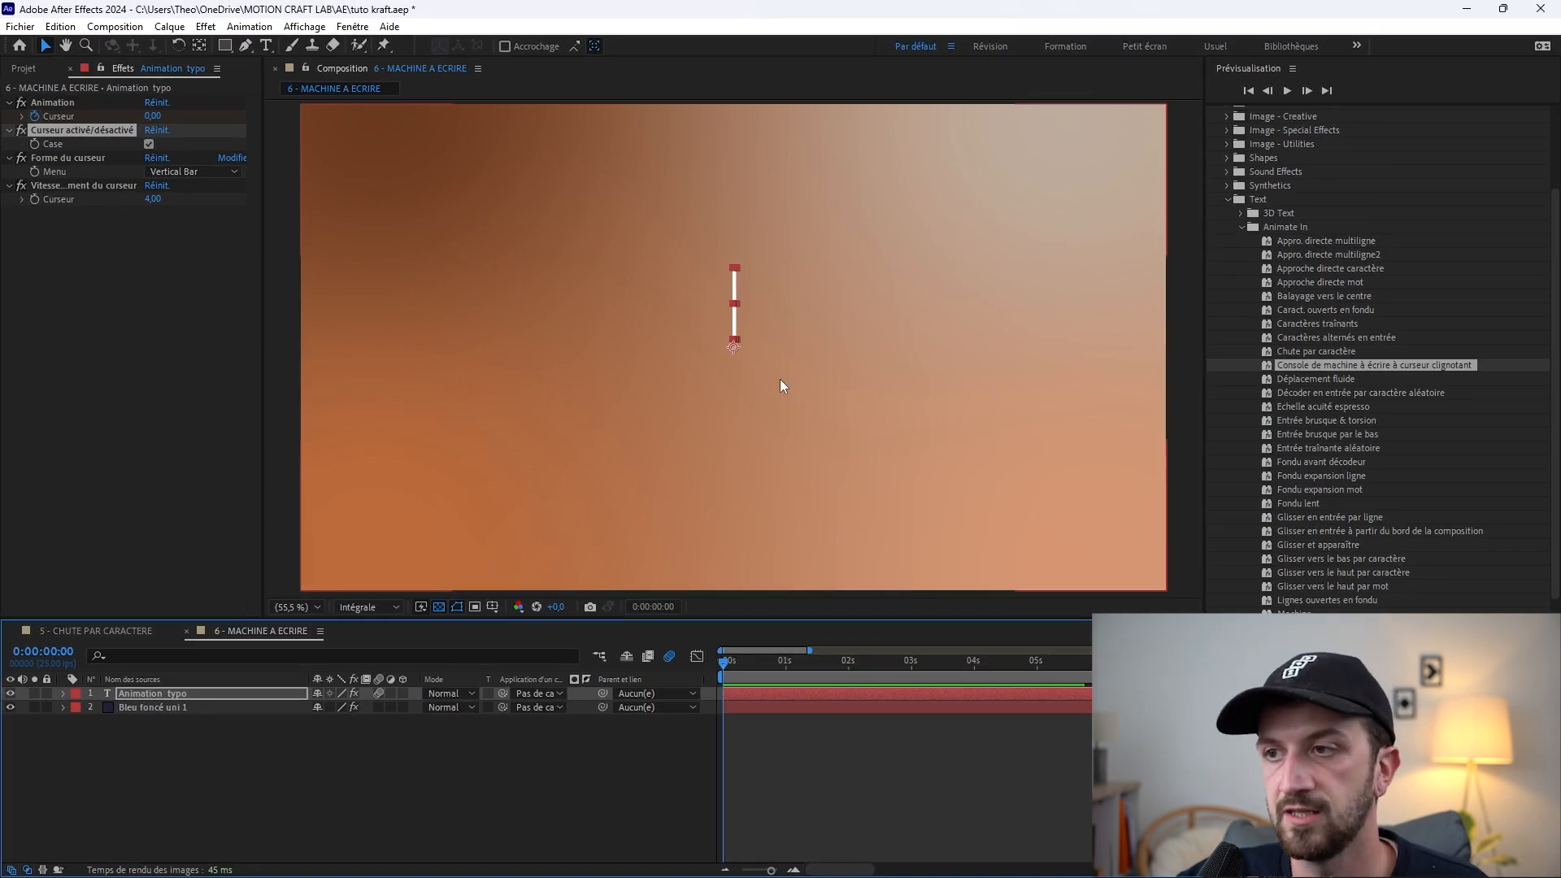
Undo the cursor preset, reapply Console de machine à écrire à curseur clignotant to the typo 6 text and preview it
key("ctrl+z")
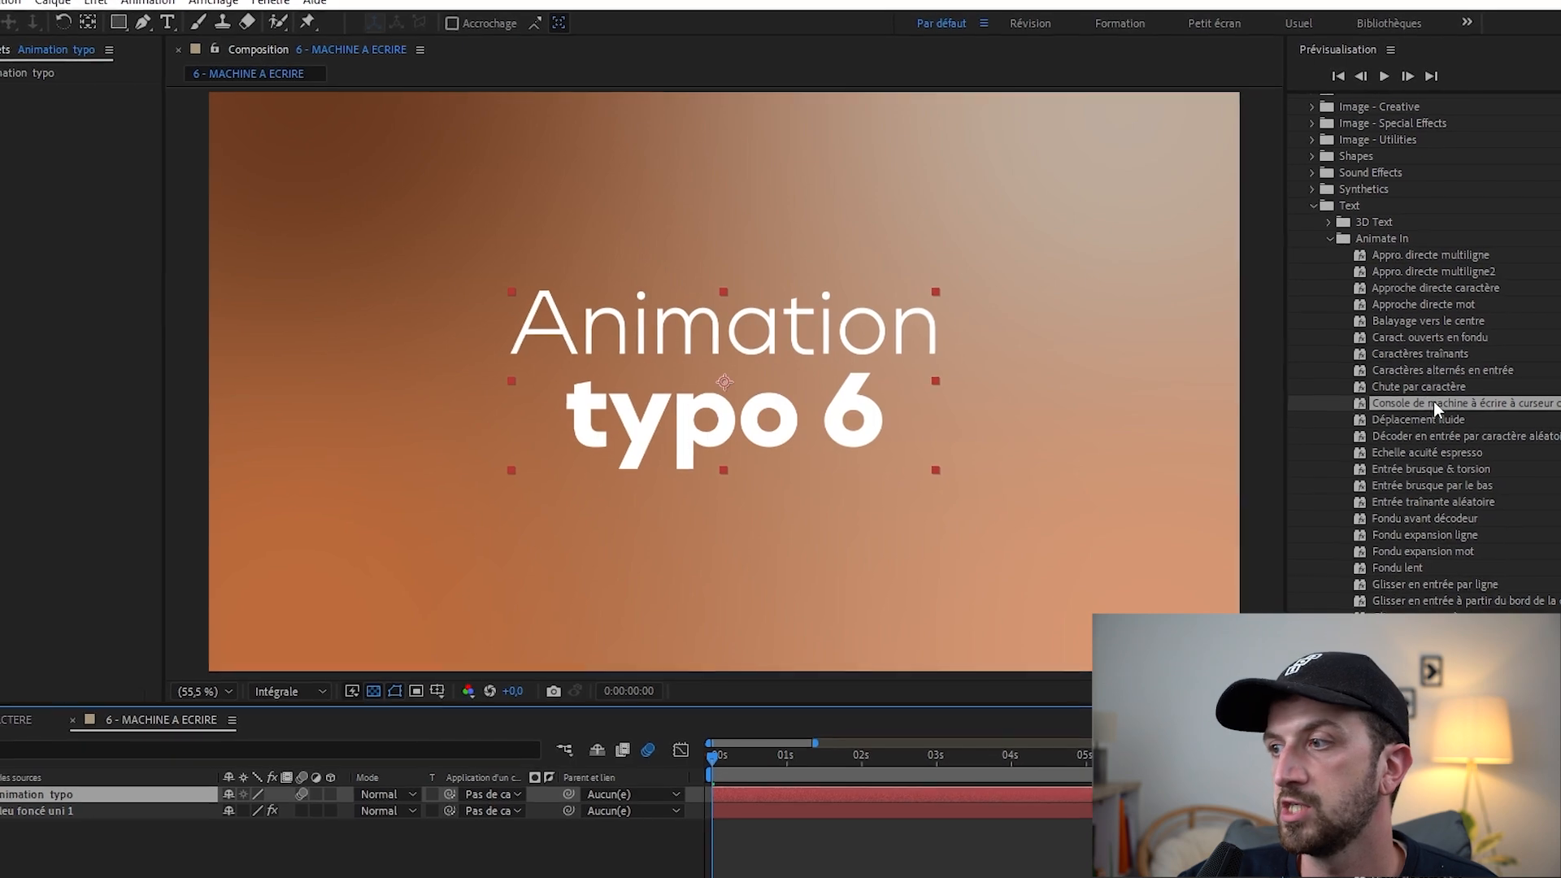
double_click(1429, 400)
left_click_drag(712, 756, 810, 756)
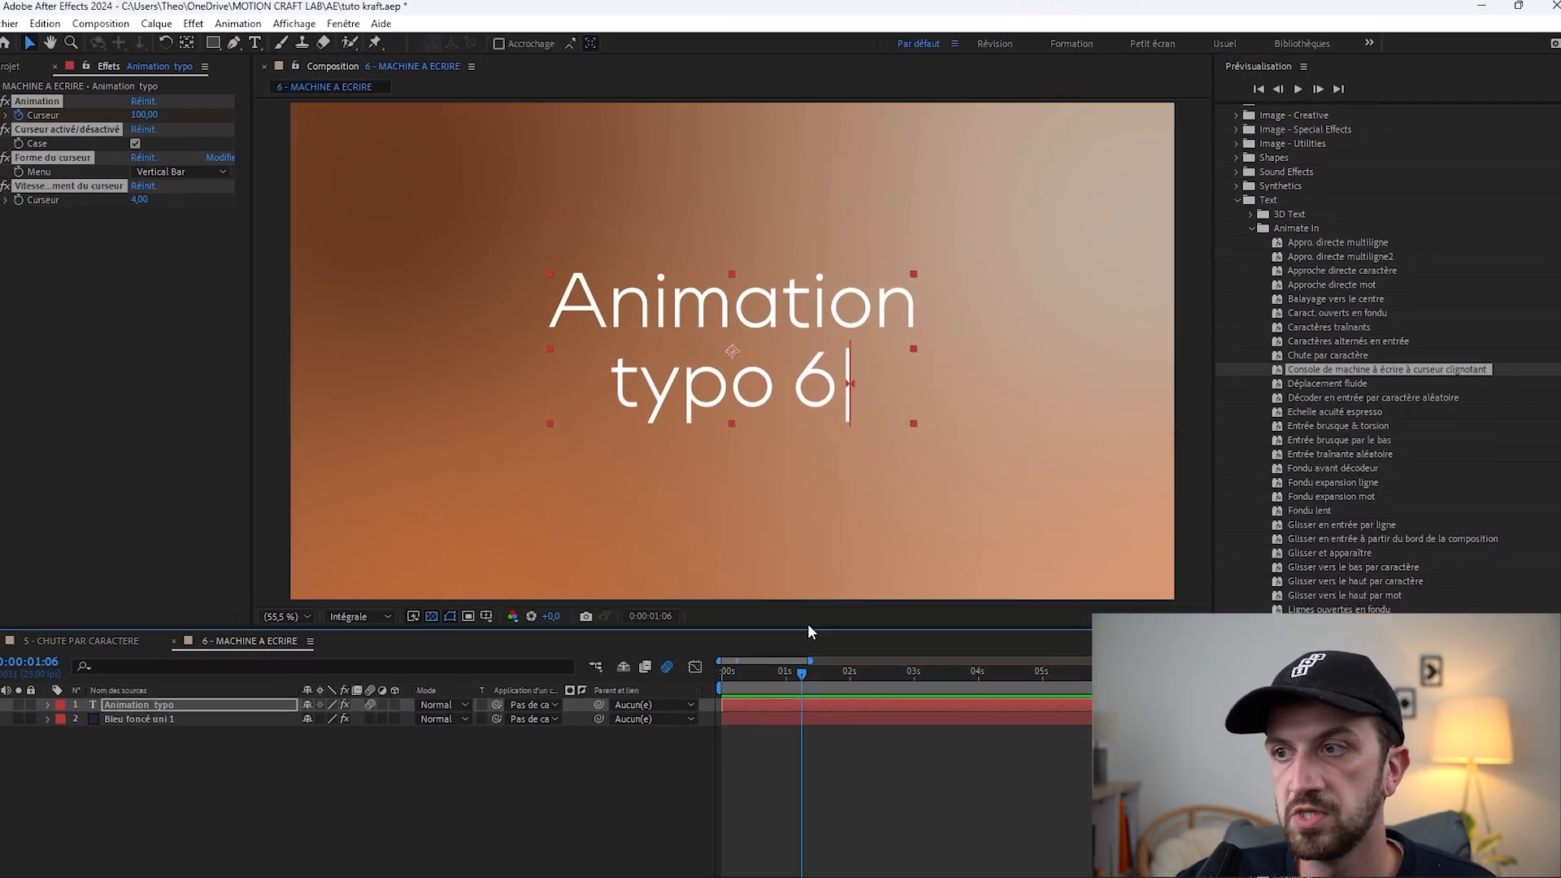
left_click(734, 675)
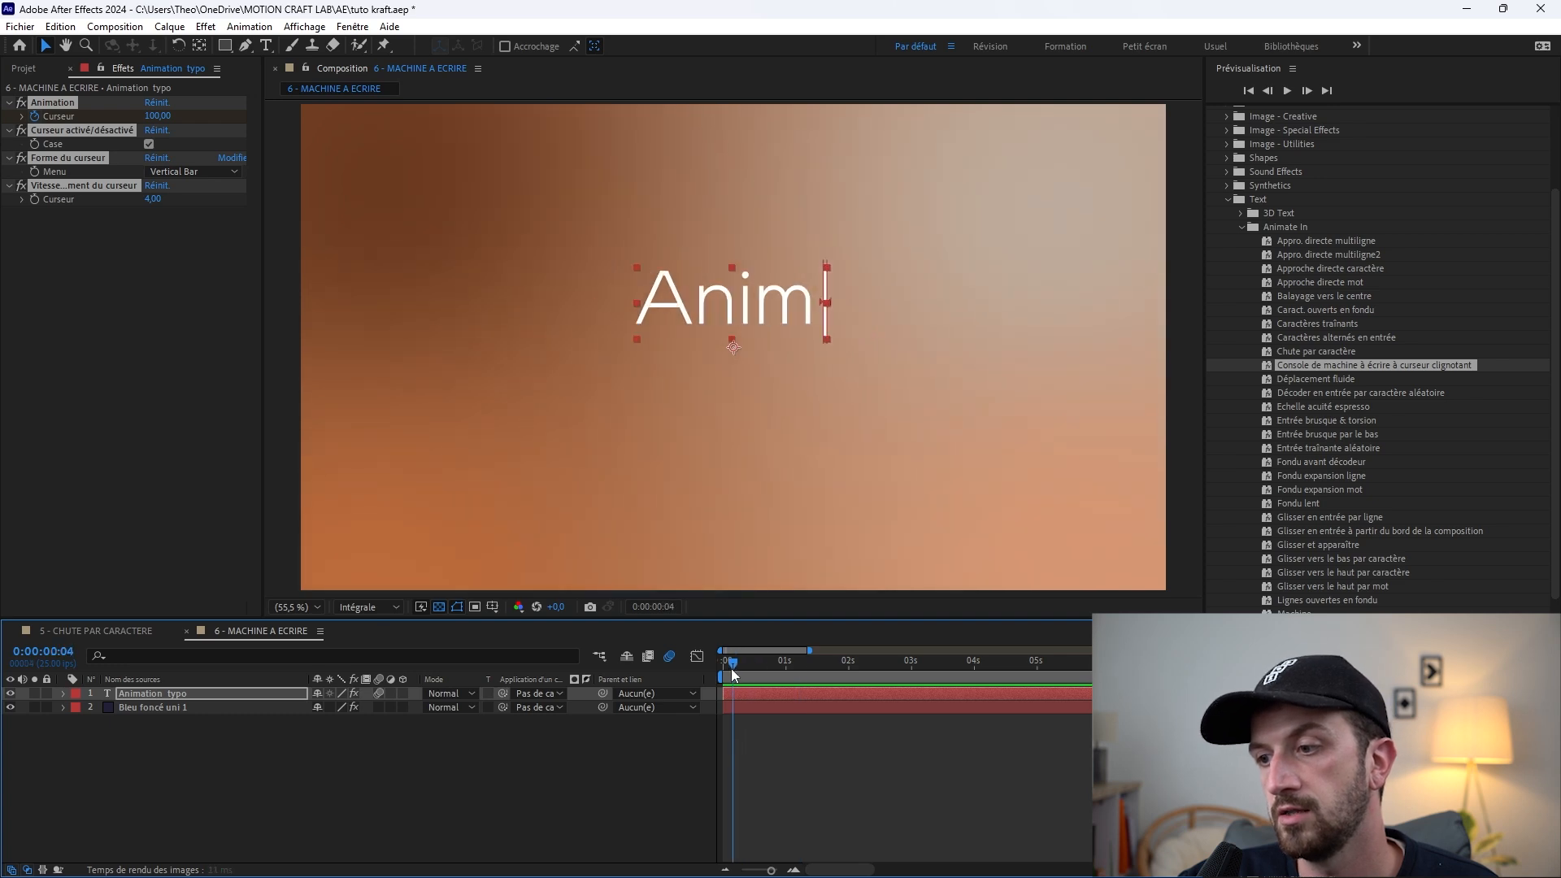
key("space")
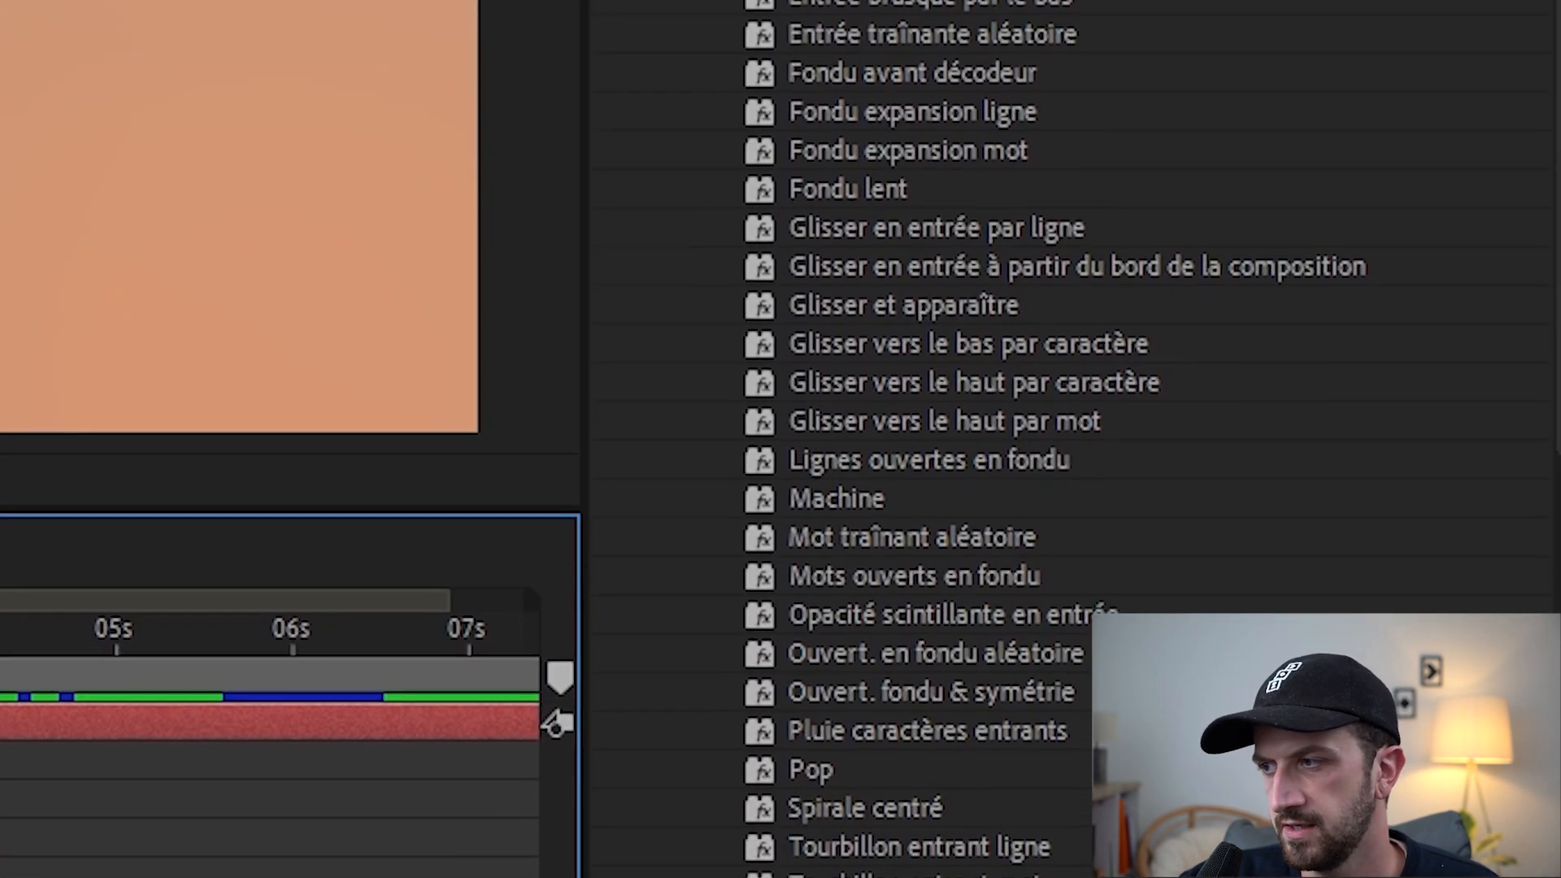
Apply the Machine preset to the typo 6 text, move its last Début keyframe to about 1 second and preview the animation
left_click(856, 446)
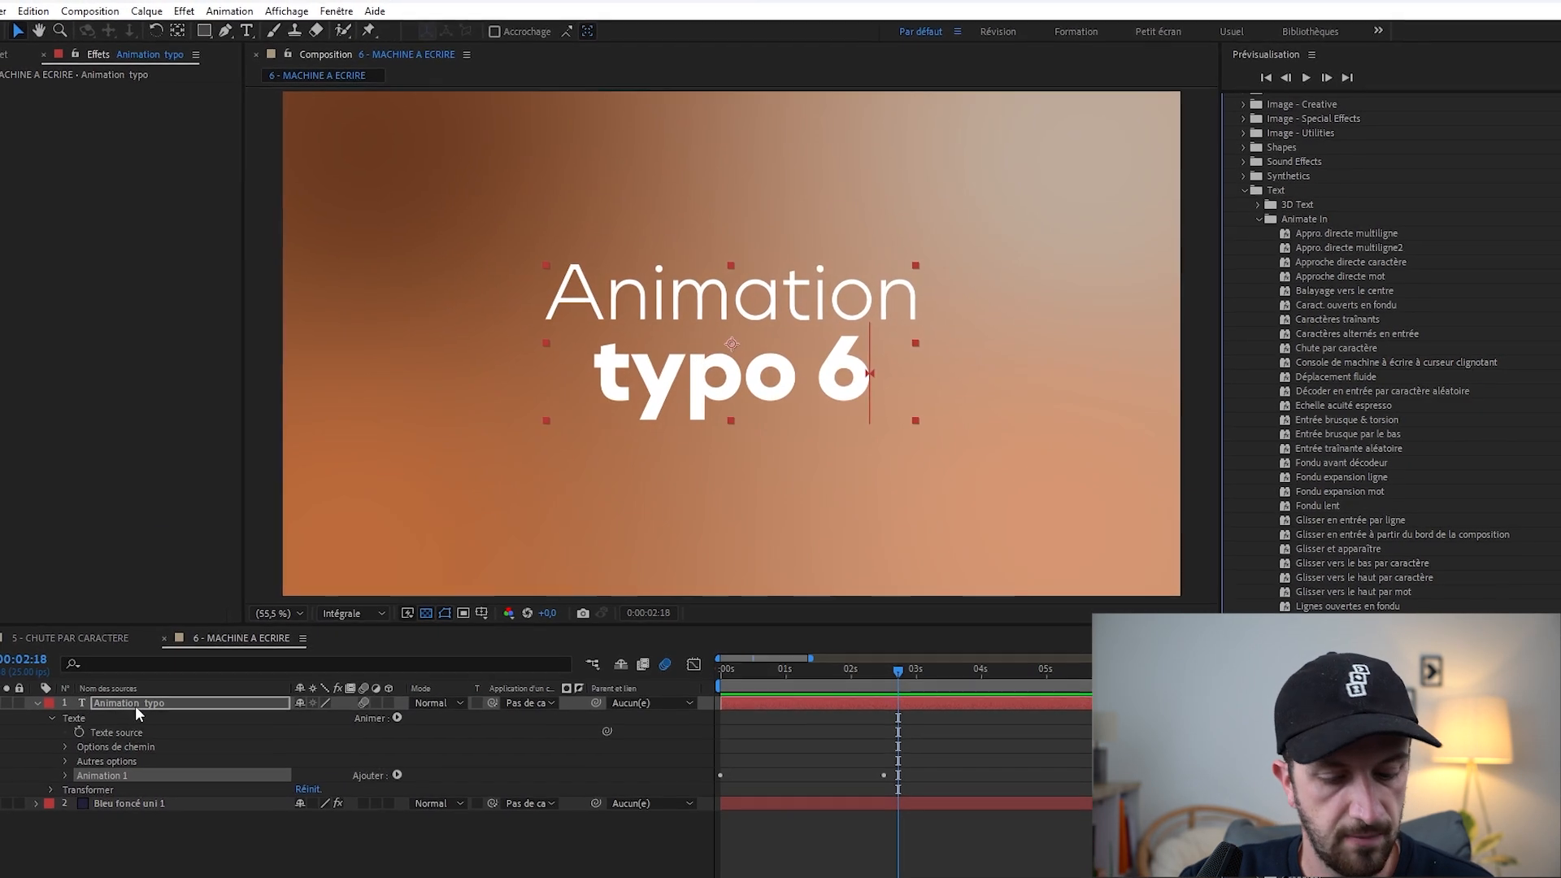
key("u")
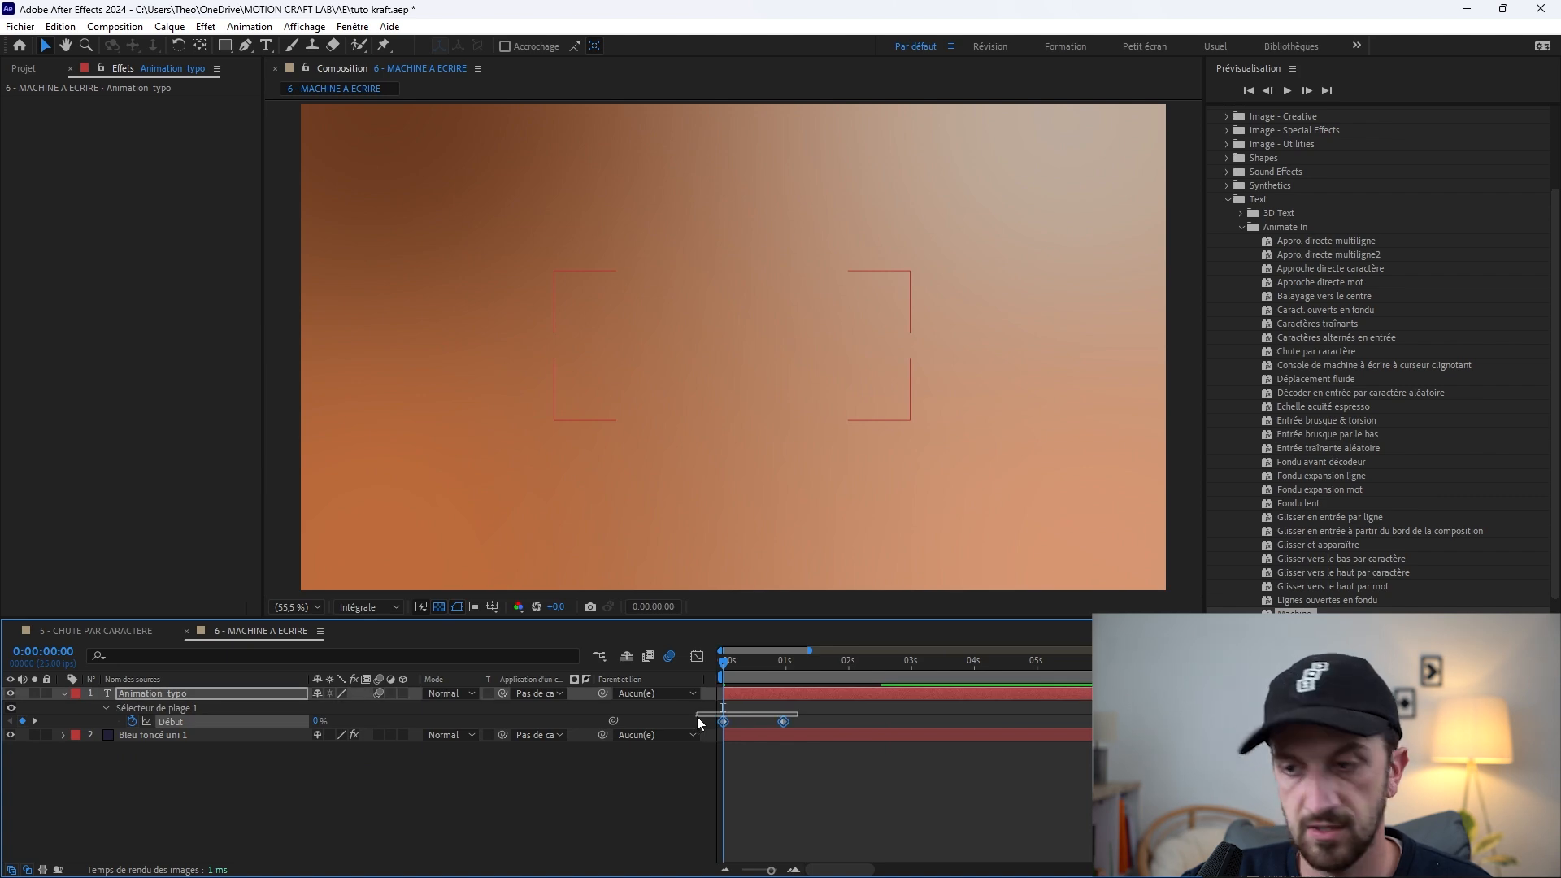
key("space")
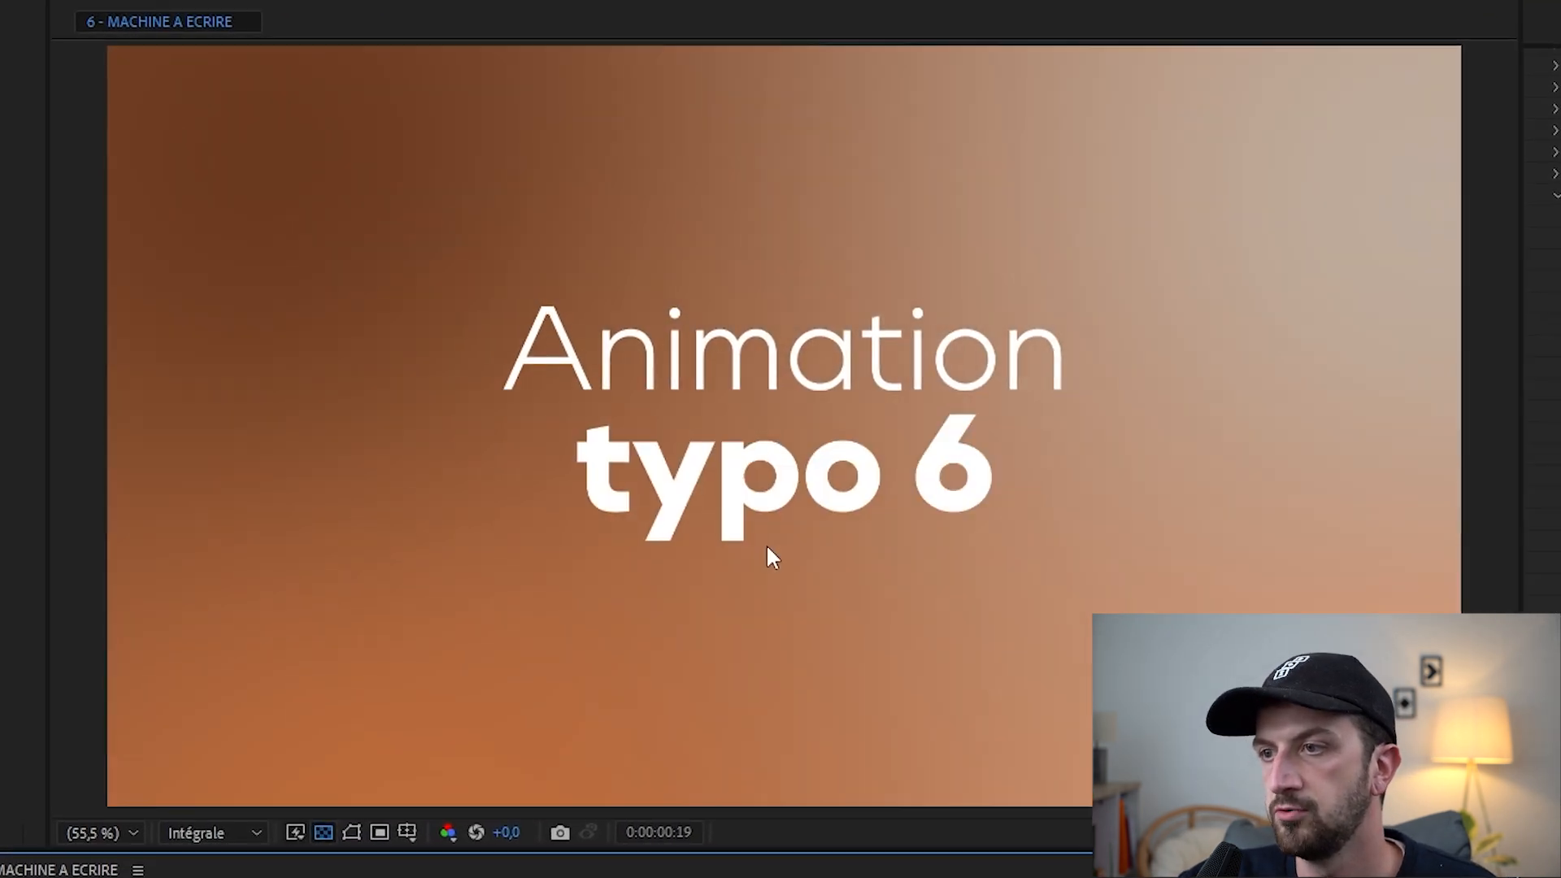
key("space")
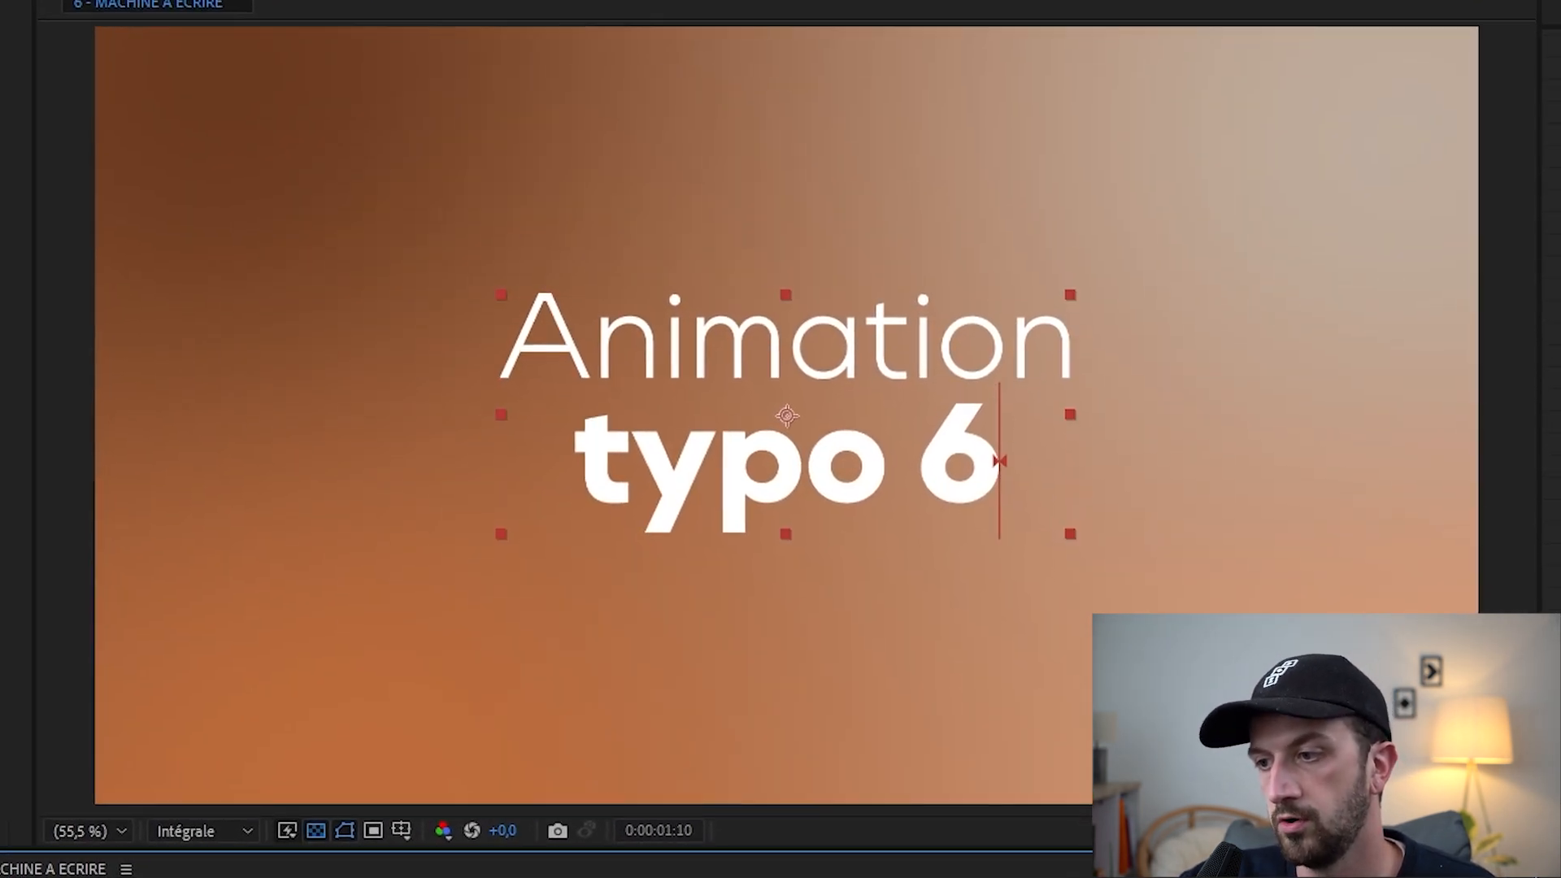
left_click_drag(888, 868, 665, 813)
key("space")
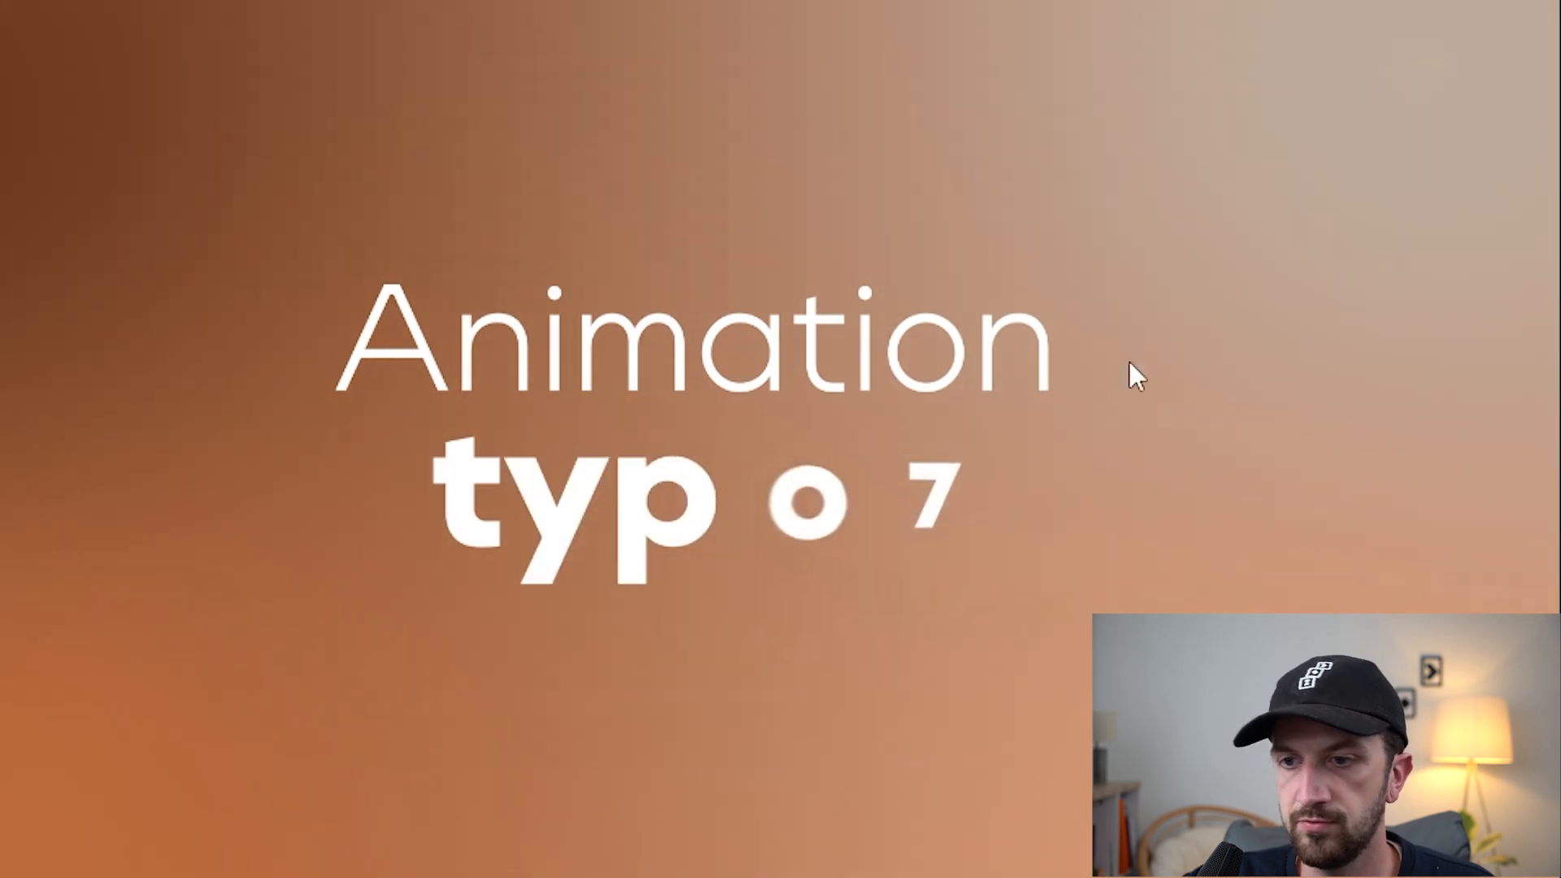
Move the last Décalage keyframe of the typo 7 text to about 1 second and preview the animation from the start
key("space")
left_click(158, 706)
key("u")
left_click(790, 733)
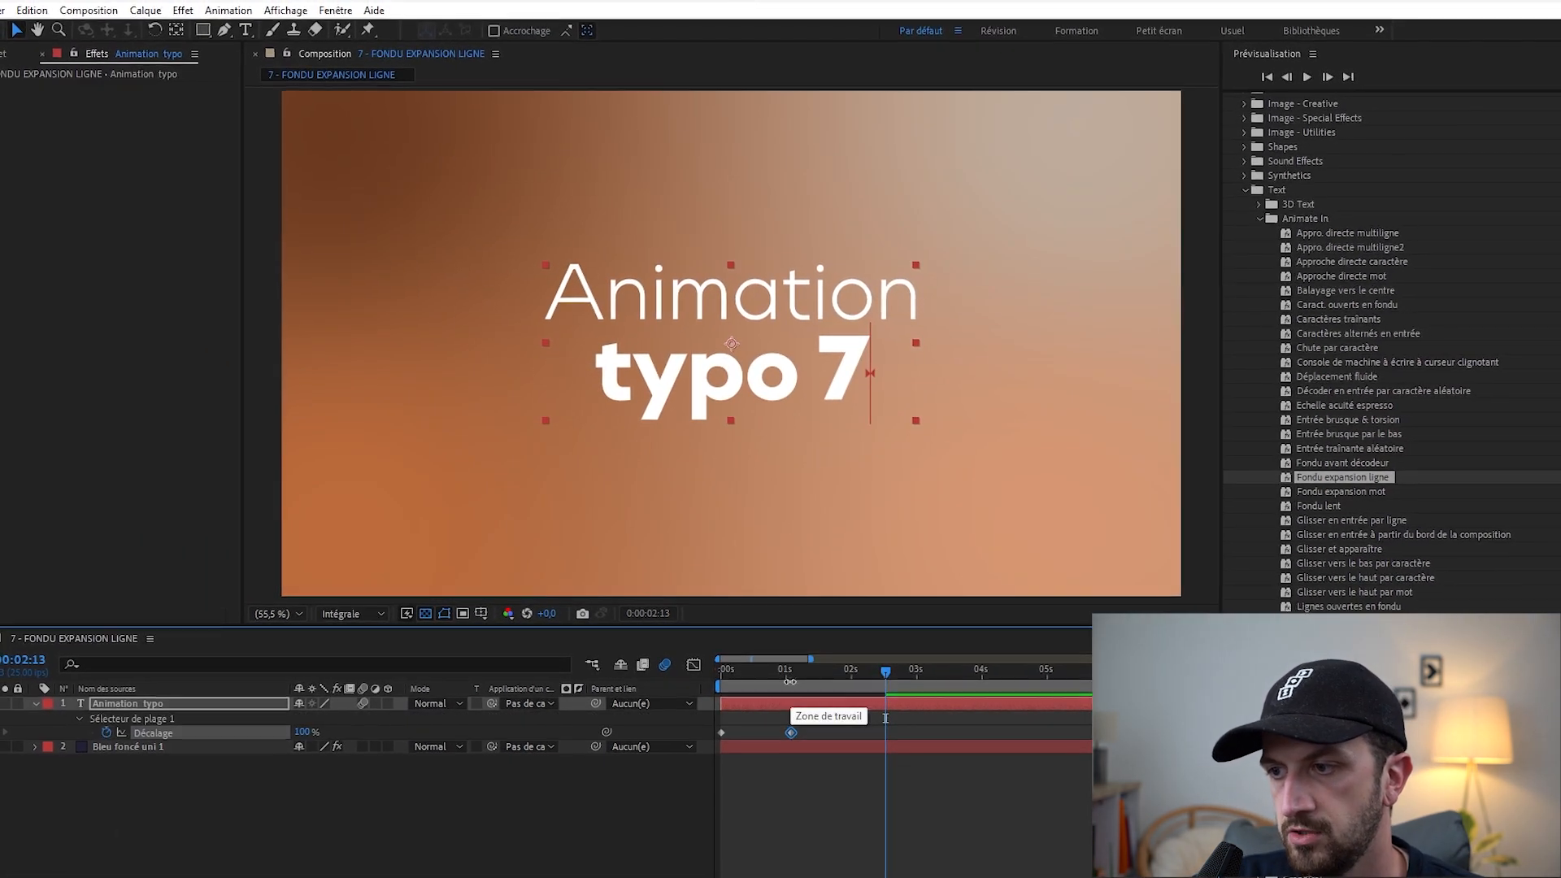
left_click_drag(785, 670, 672, 667)
key("space")
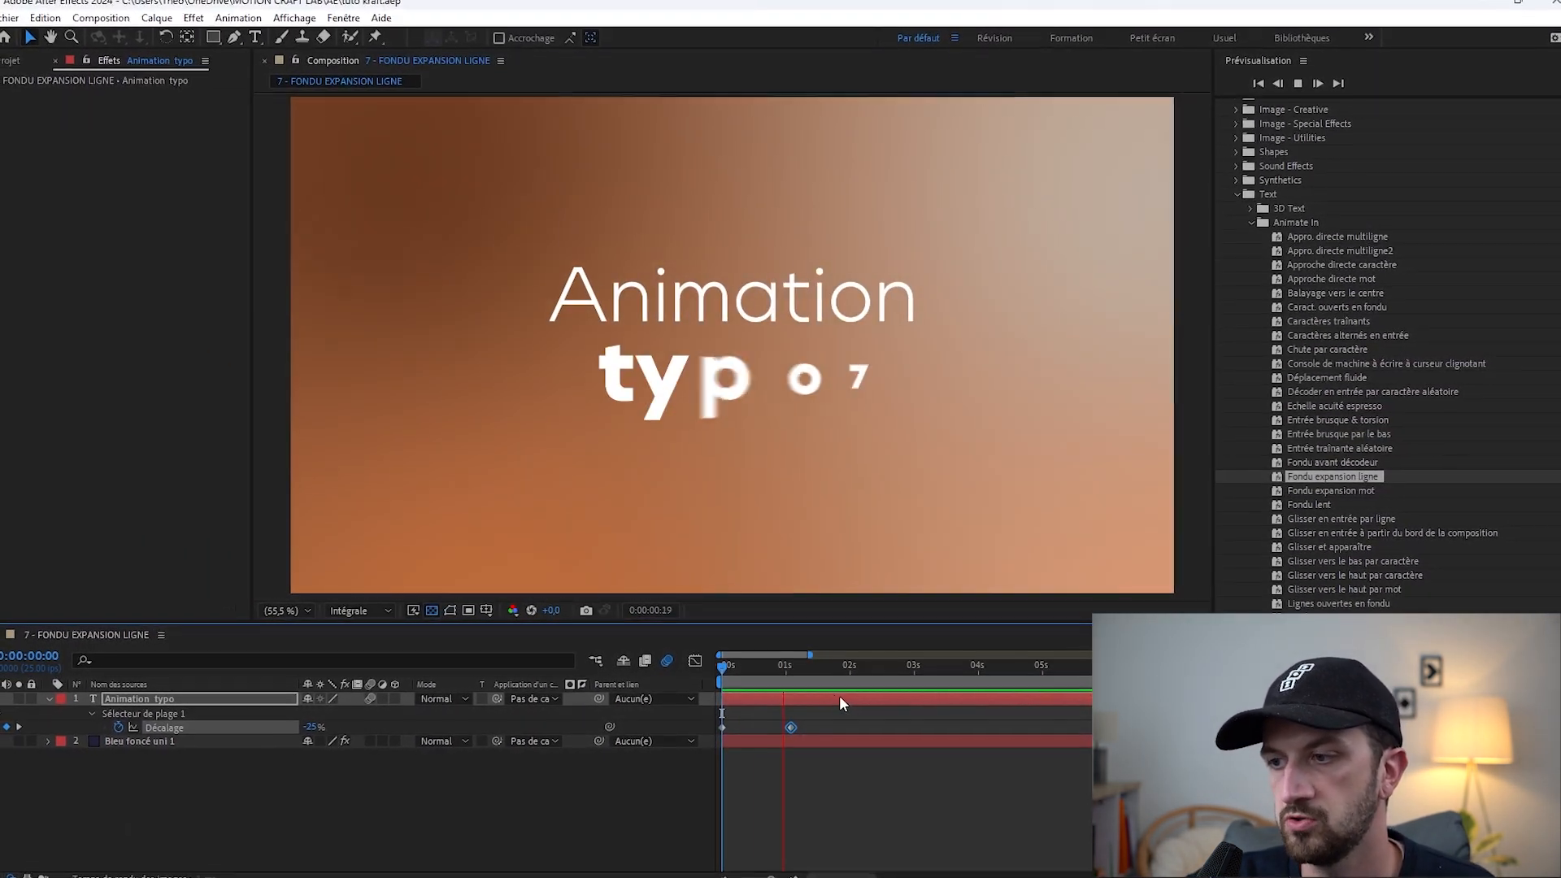
Ease both Décalage keyframes of the typo 7 text, move the last one to about 1.4 seconds and preview the animation
left_click_drag(821, 713, 703, 721)
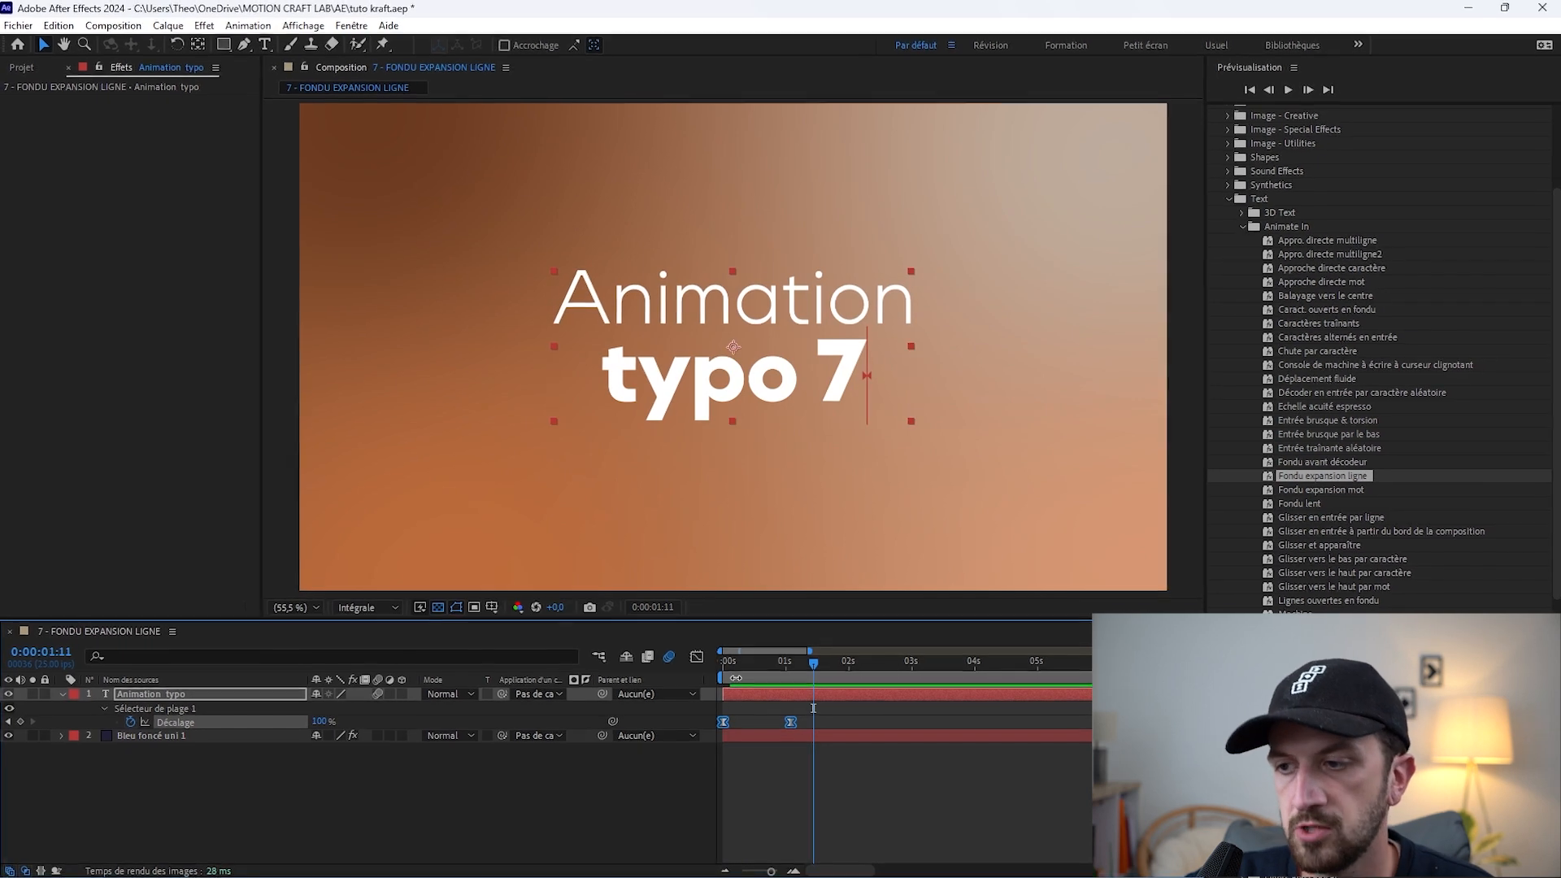
left_click_drag(738, 663, 806, 667)
left_click(801, 709)
left_click_drag(791, 721, 808, 722)
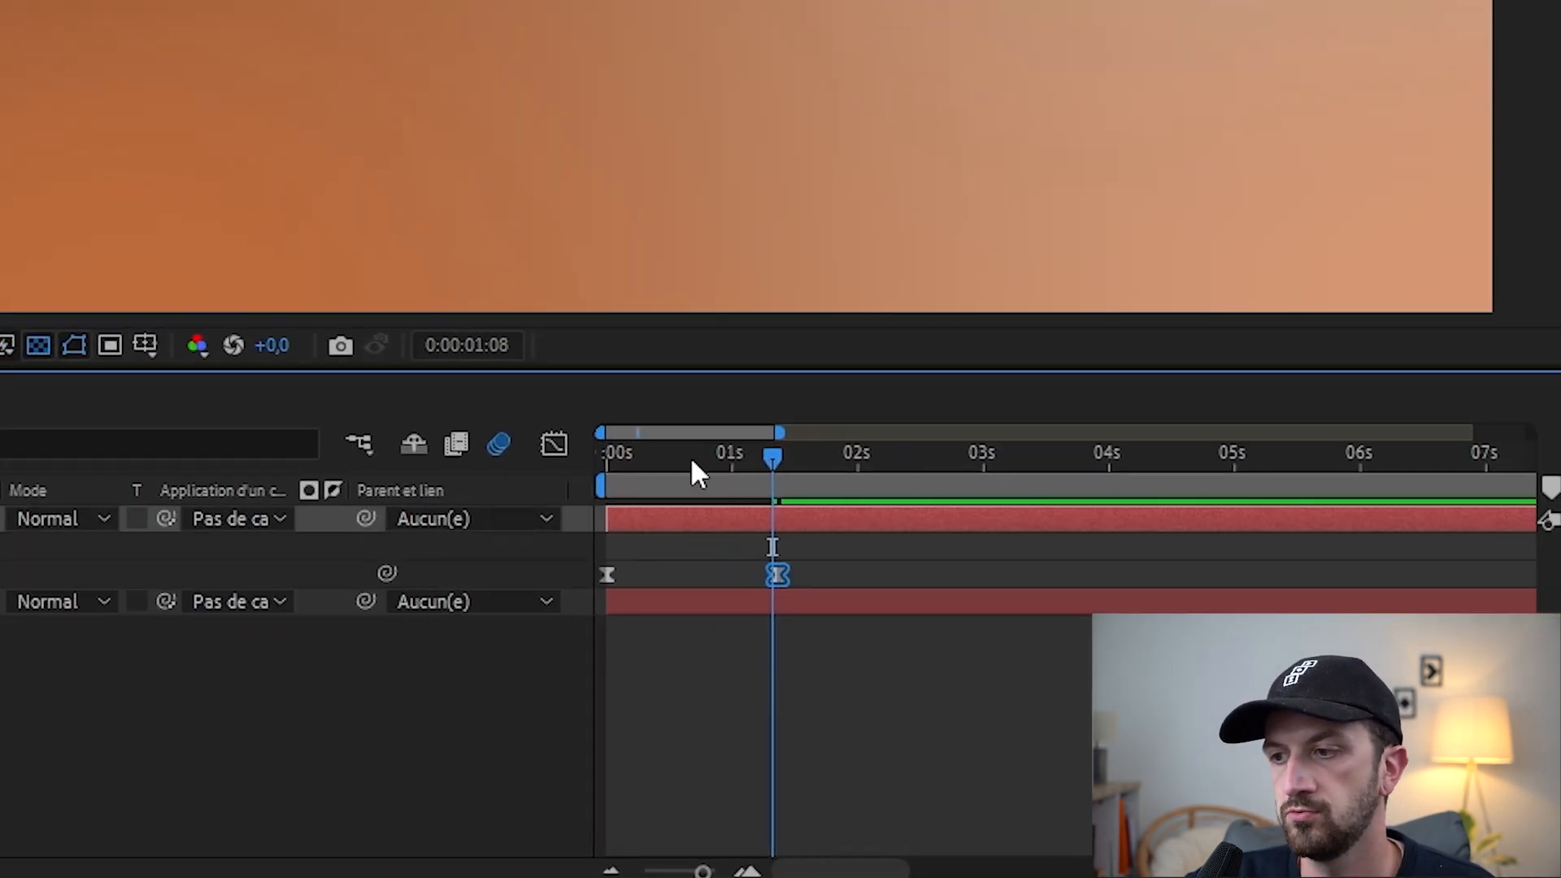
left_click_drag(692, 466, 600, 460)
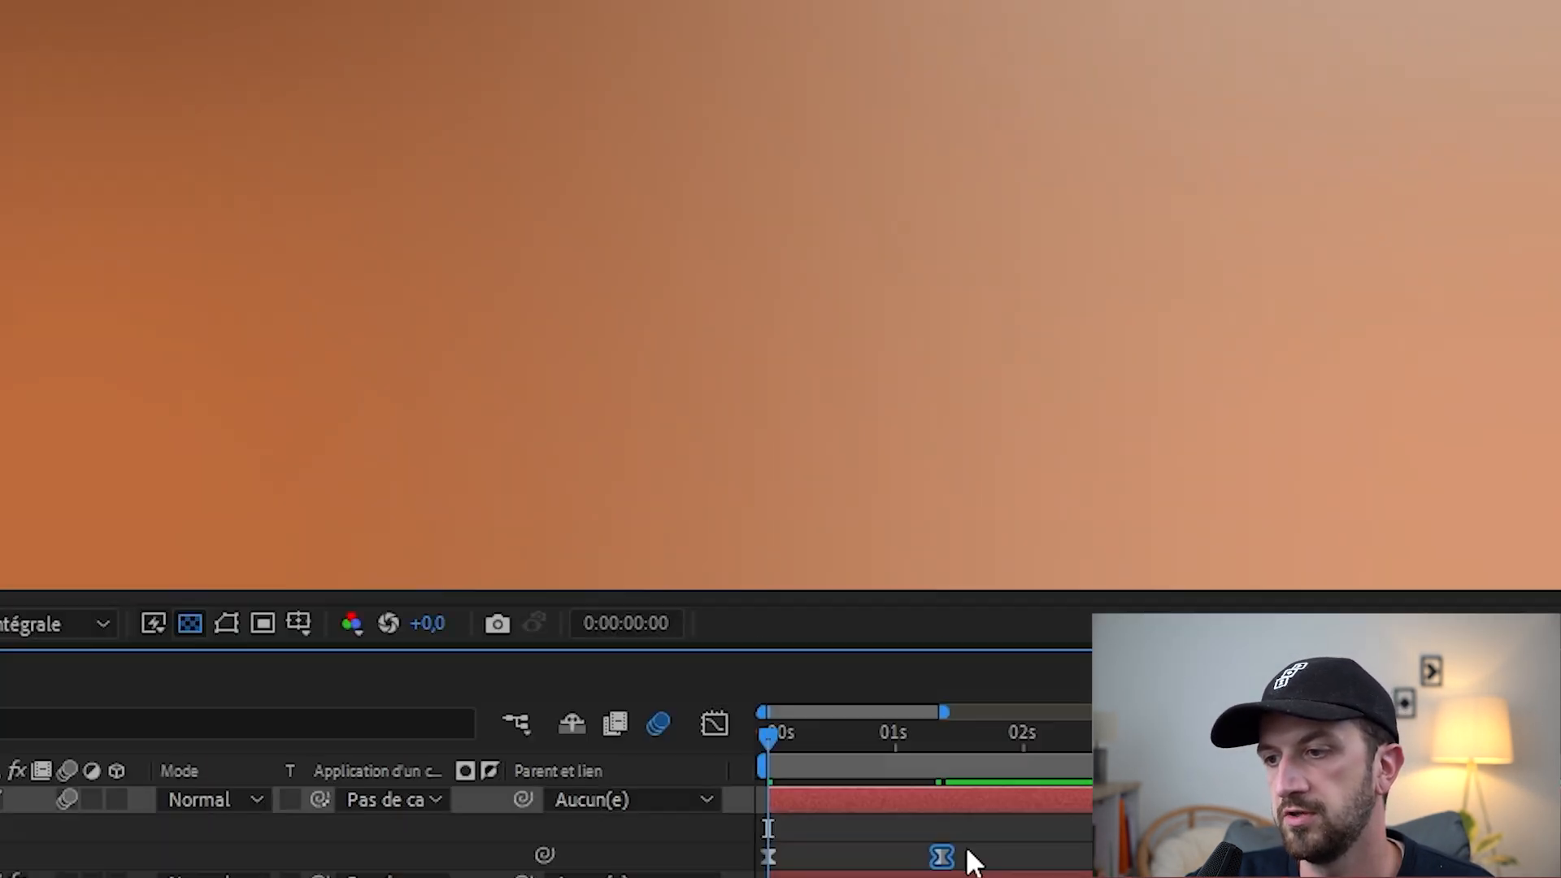
key("space")
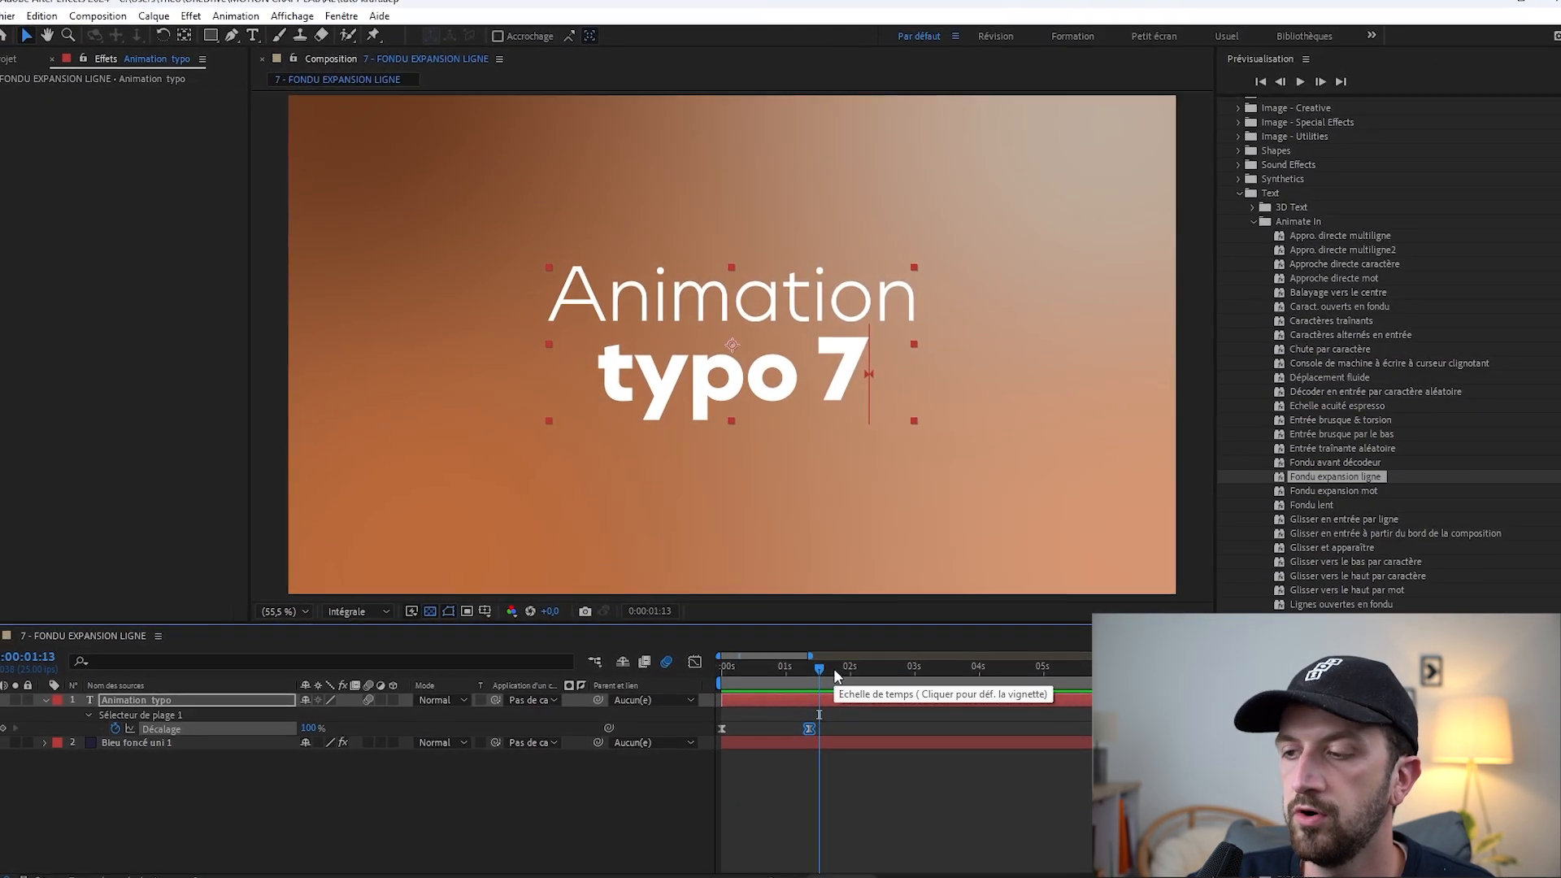
left_click(736, 672)
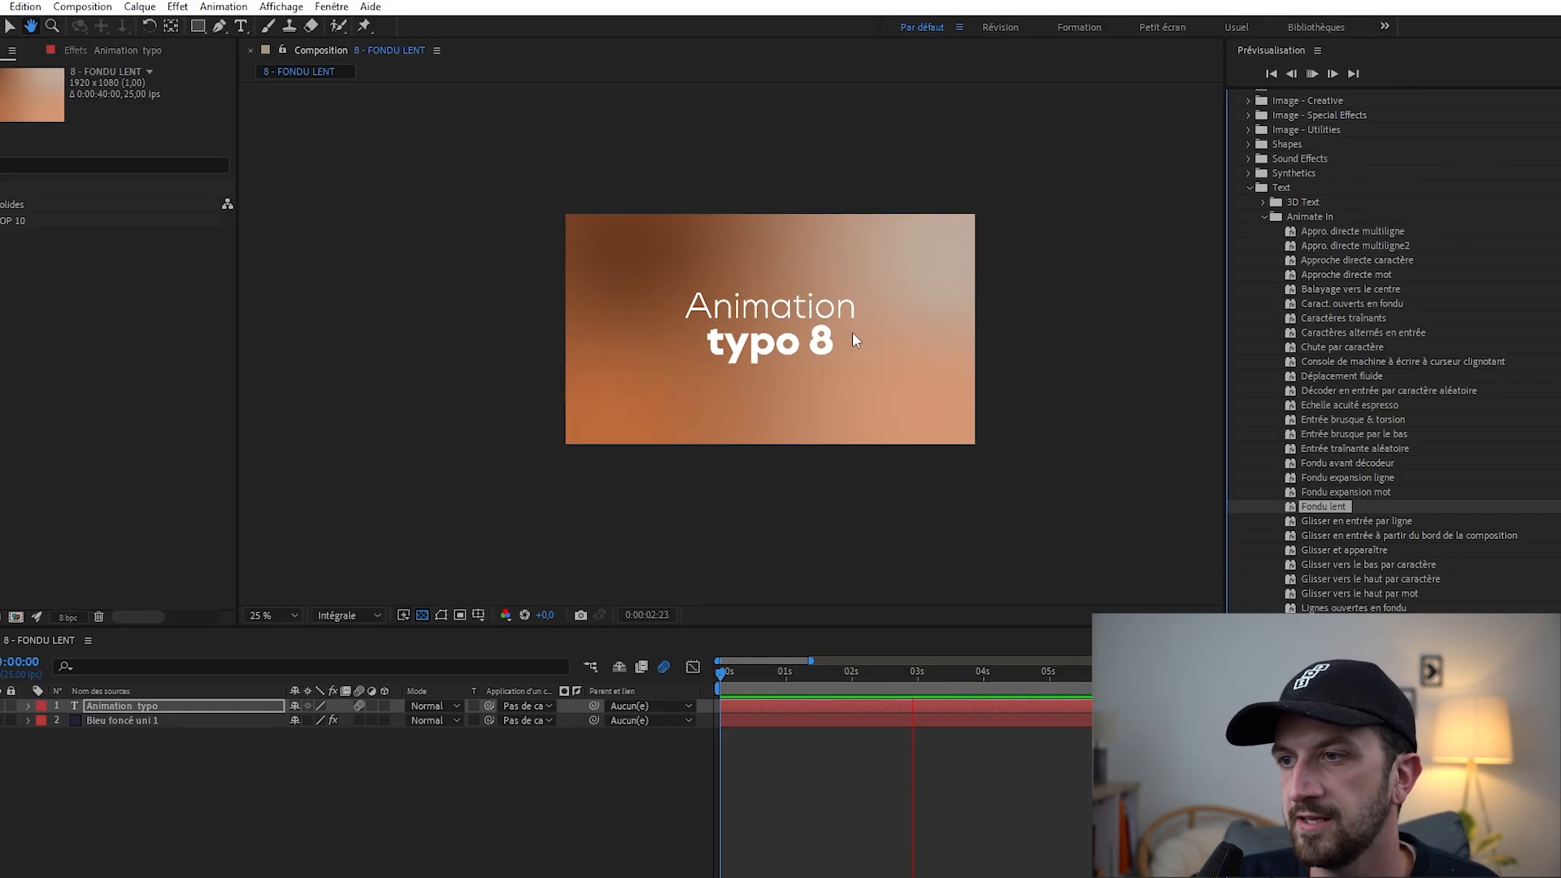
Preview the Fondu lent animation of the typo 8 text from the start
scroll(816, 327, "up", 2)
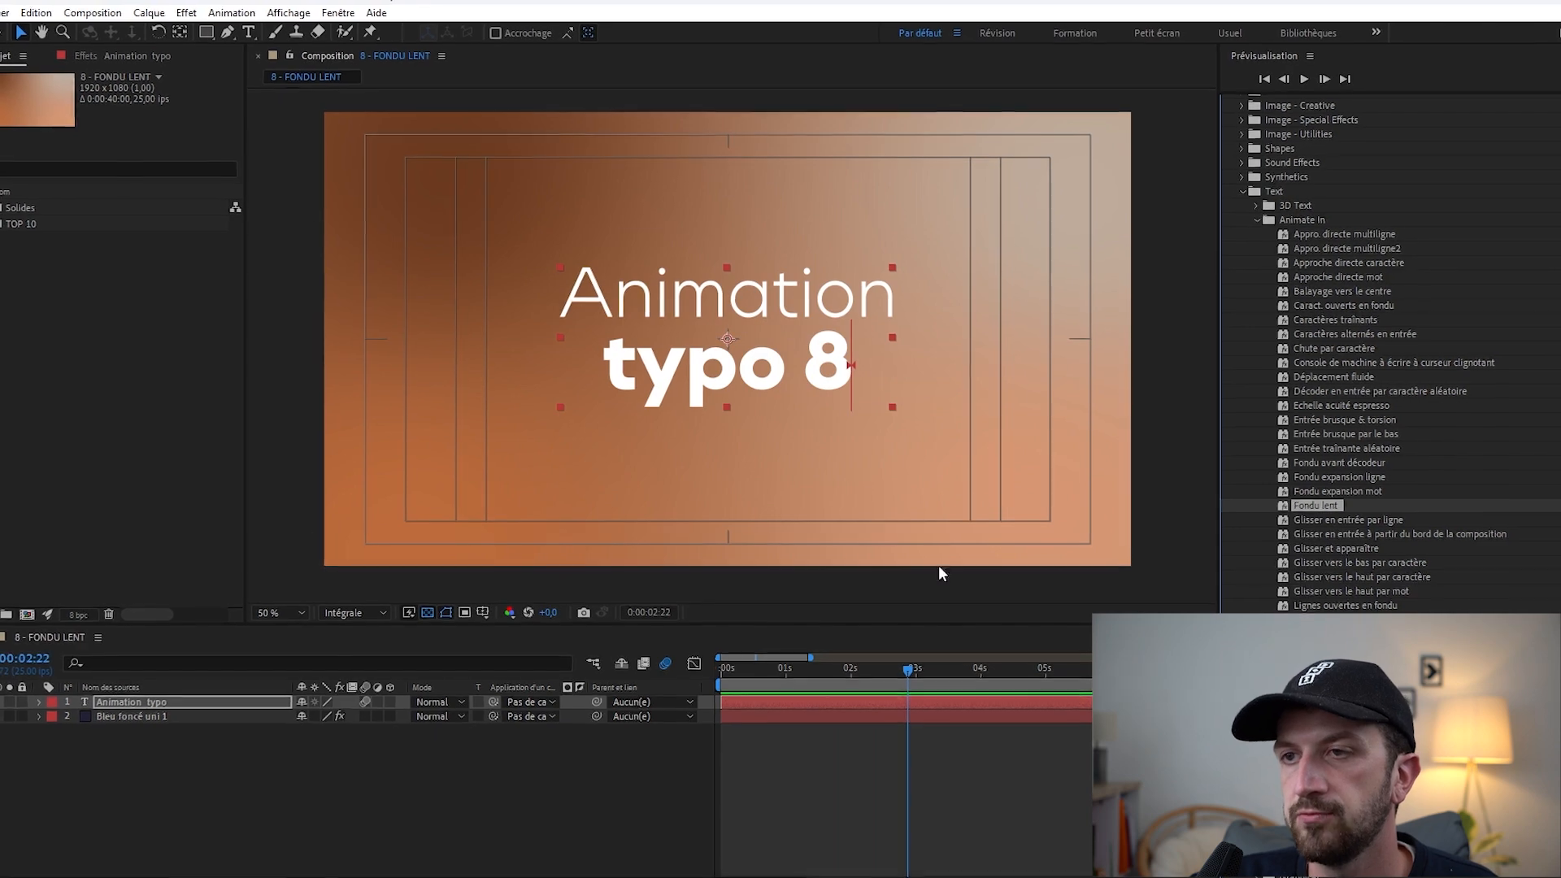
left_click_drag(741, 663, 717, 663)
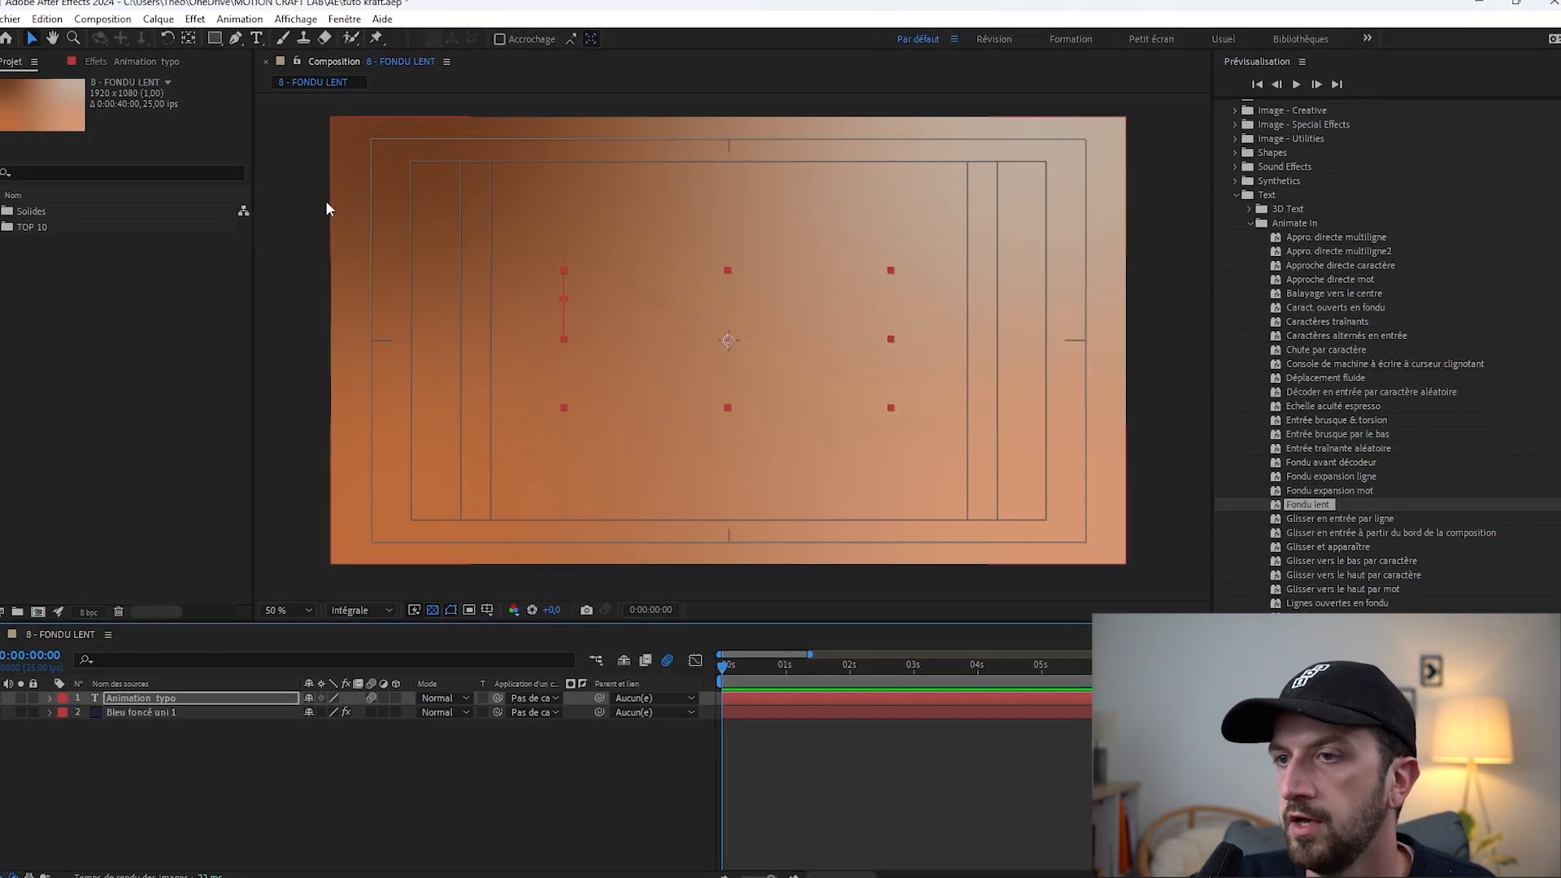
key("space")
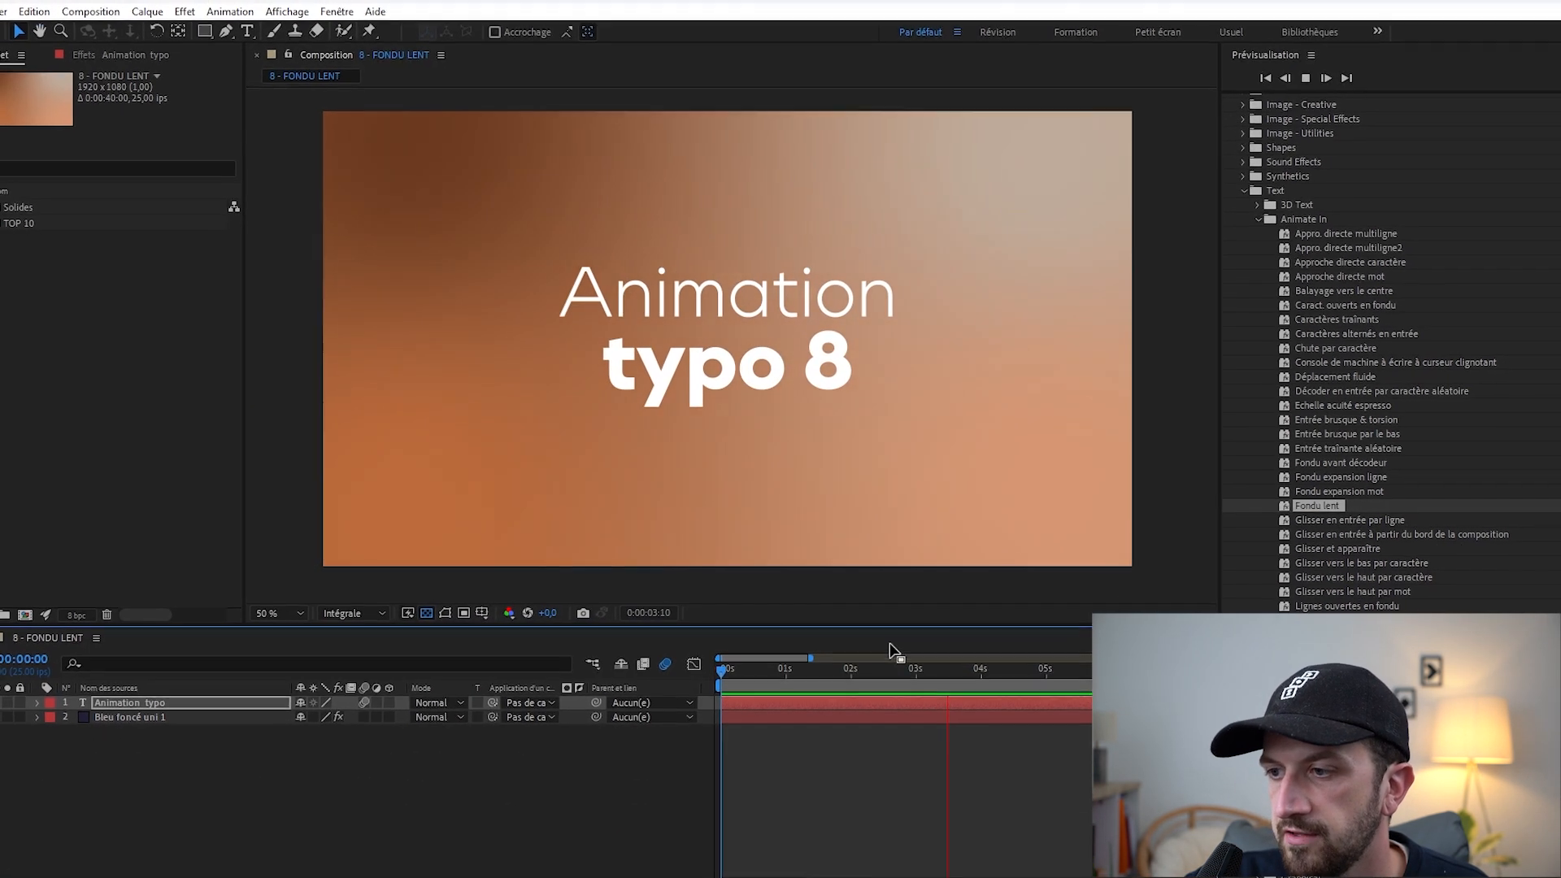
left_click_drag(910, 866, 789, 870)
left_click_drag(757, 669, 823, 680)
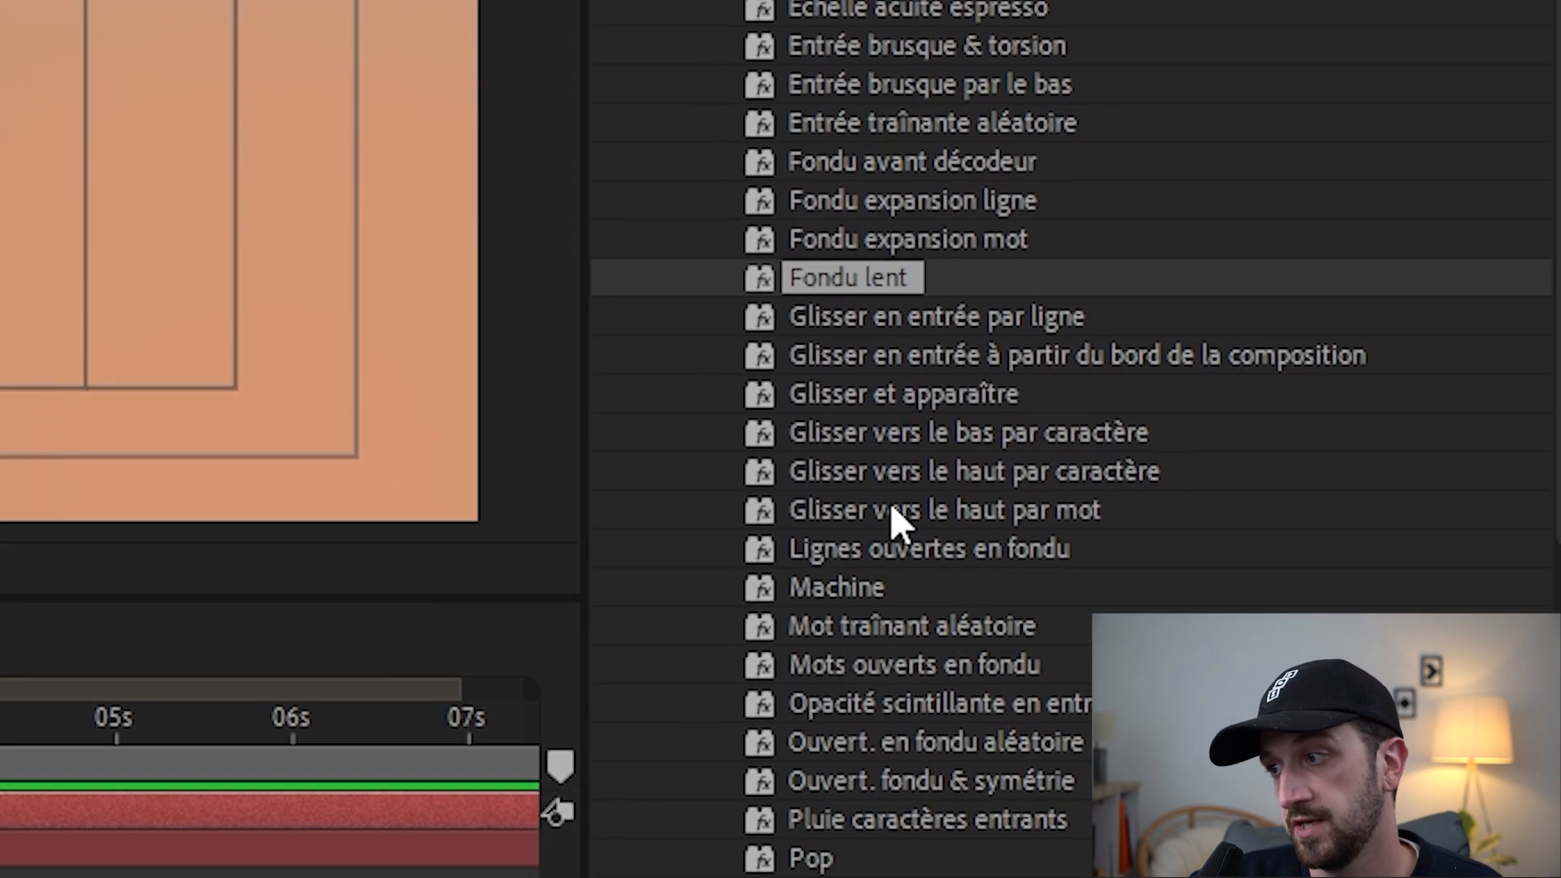
Apply the Glisser en entrée à partir du bord de la composition preset to the typo 9 text
left_click(912, 287)
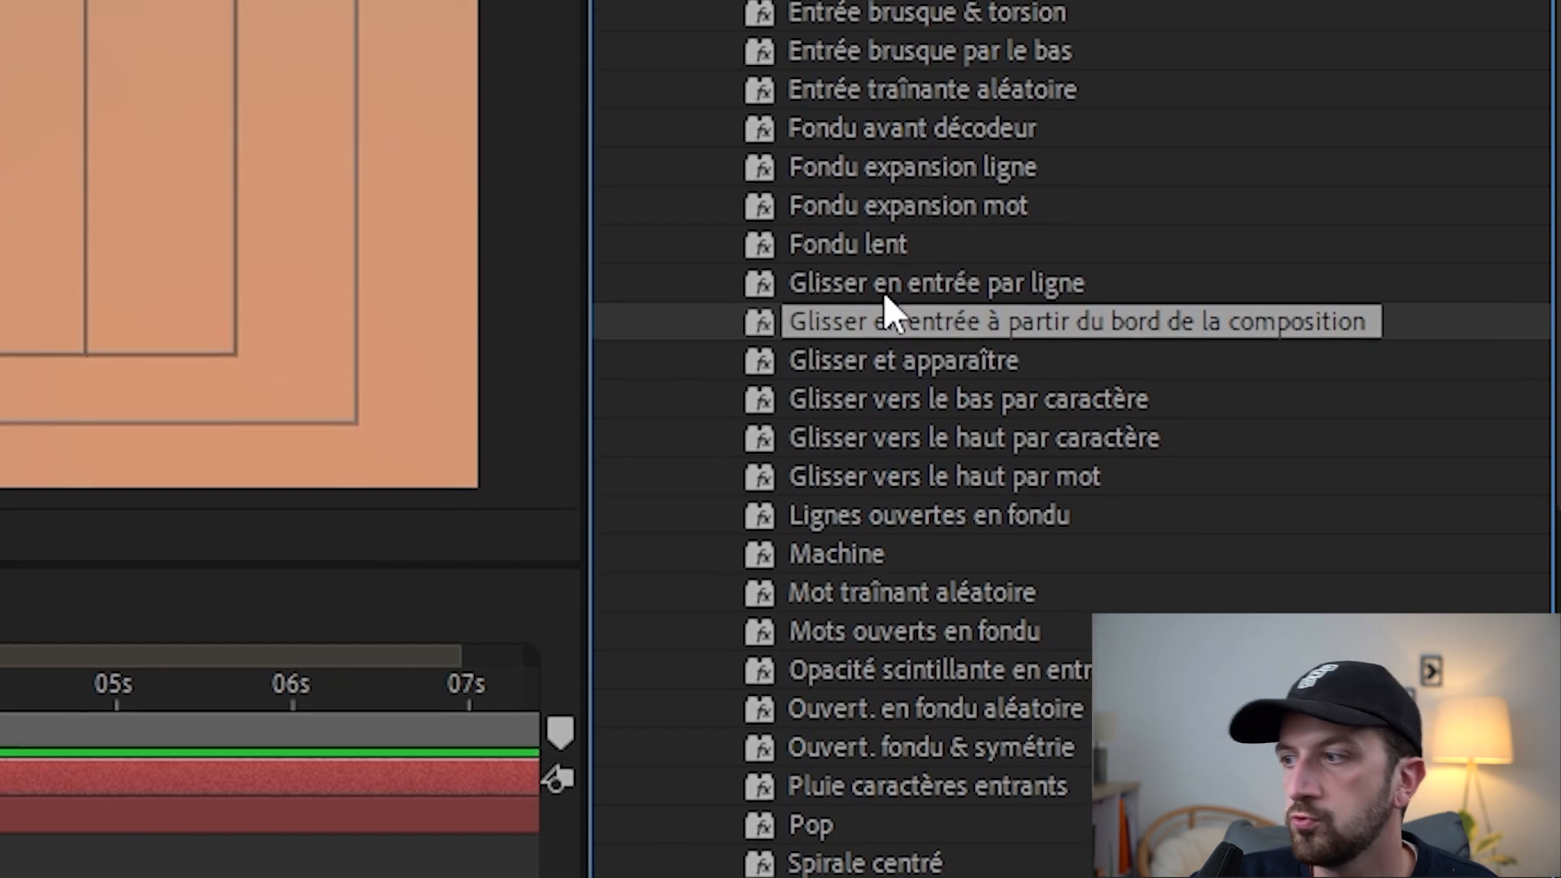
left_click(908, 271)
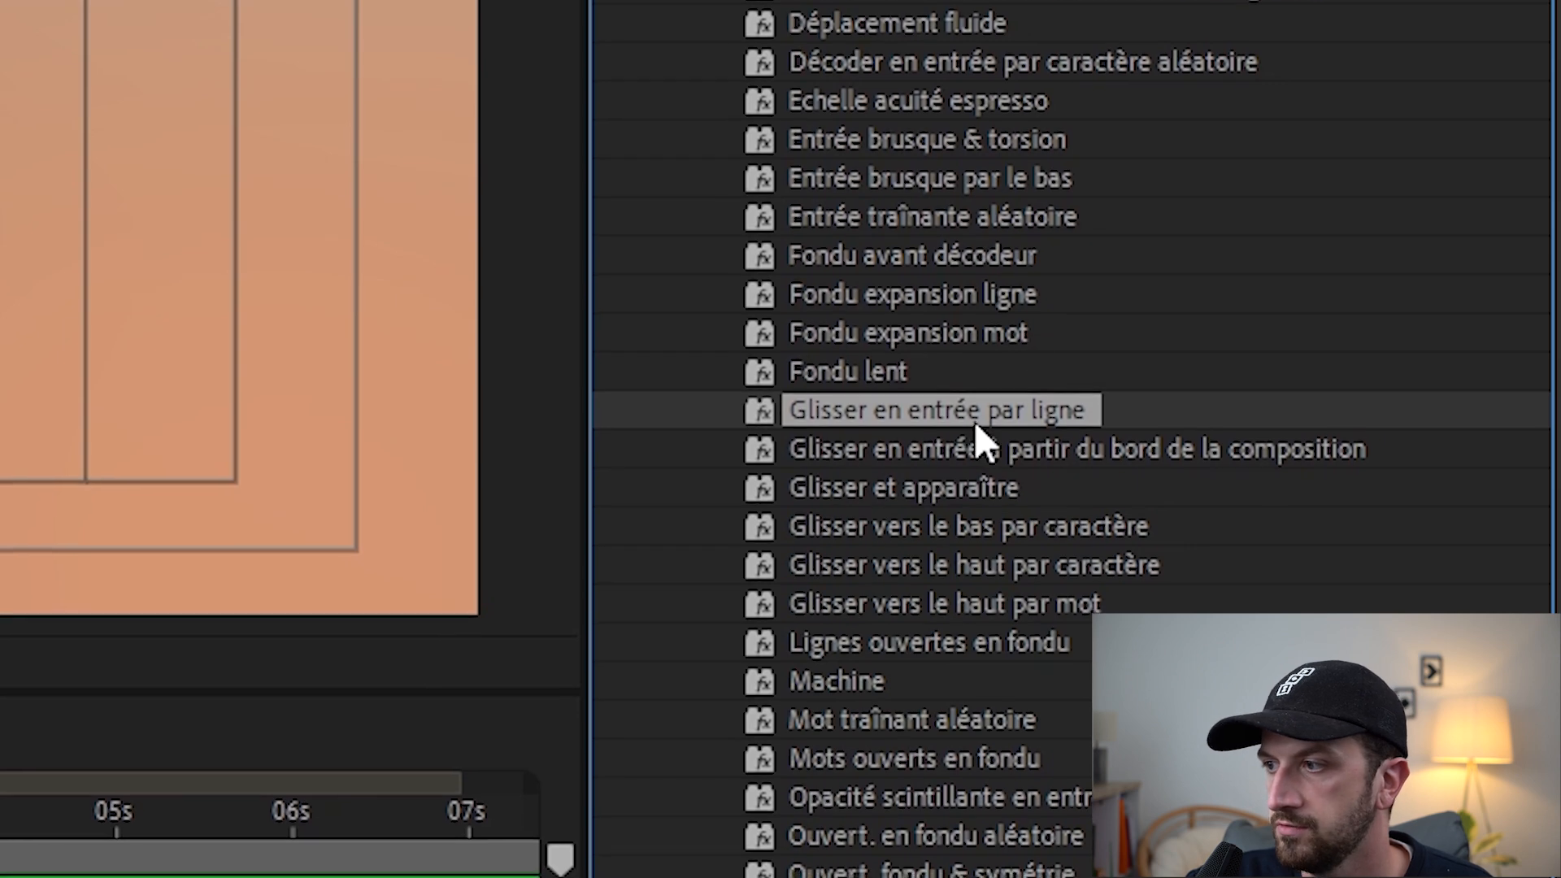
left_click(1038, 462)
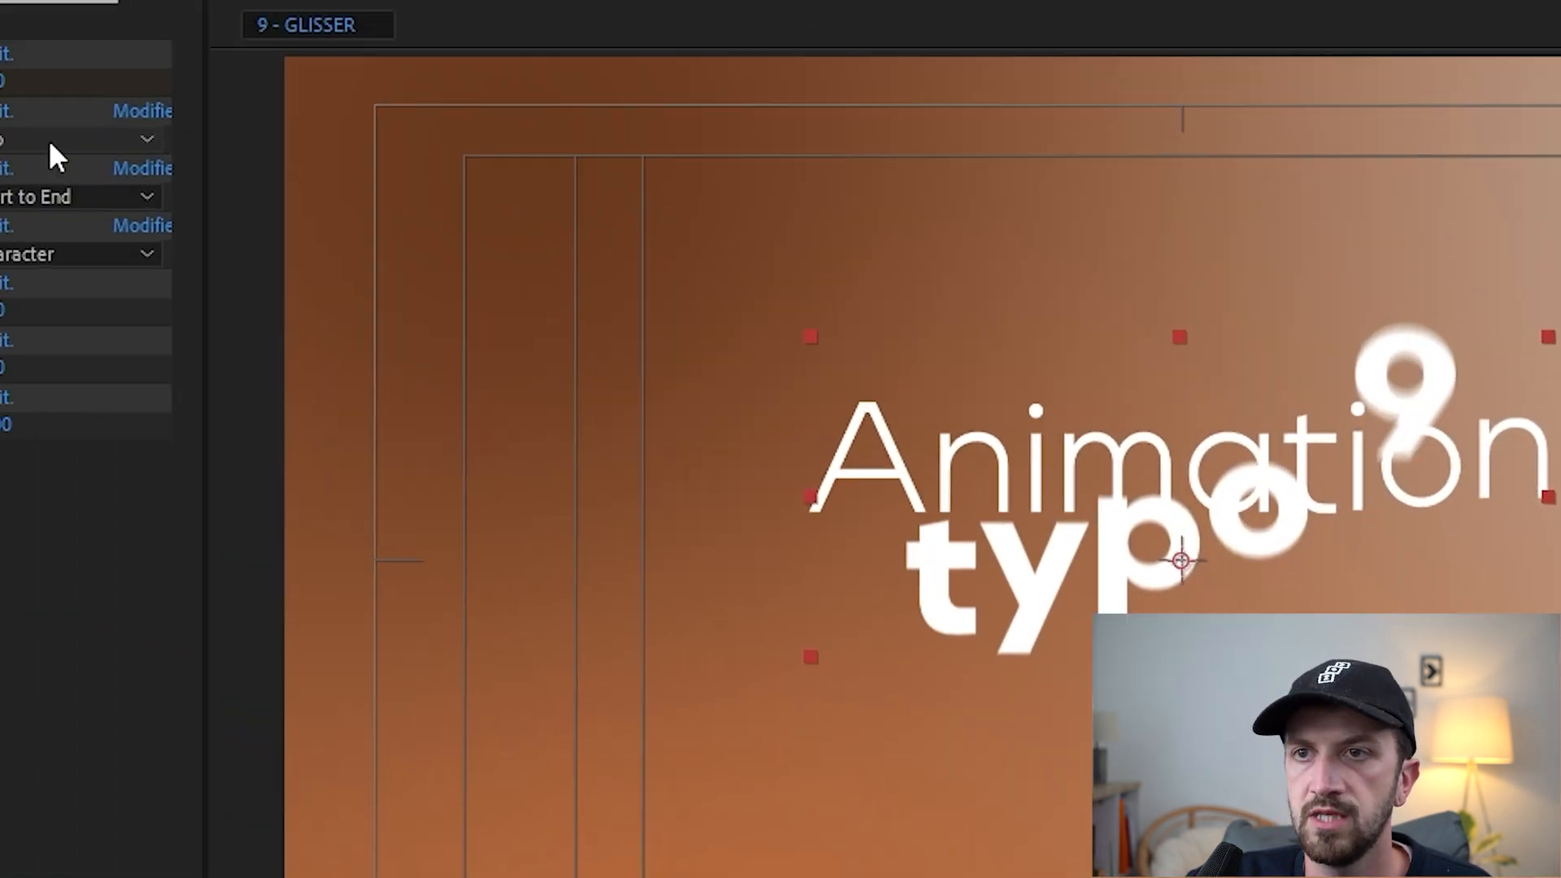
Set the typo 9 text to slide in from Bottom and preview the animation
left_click(49, 139)
left_click(471, 350)
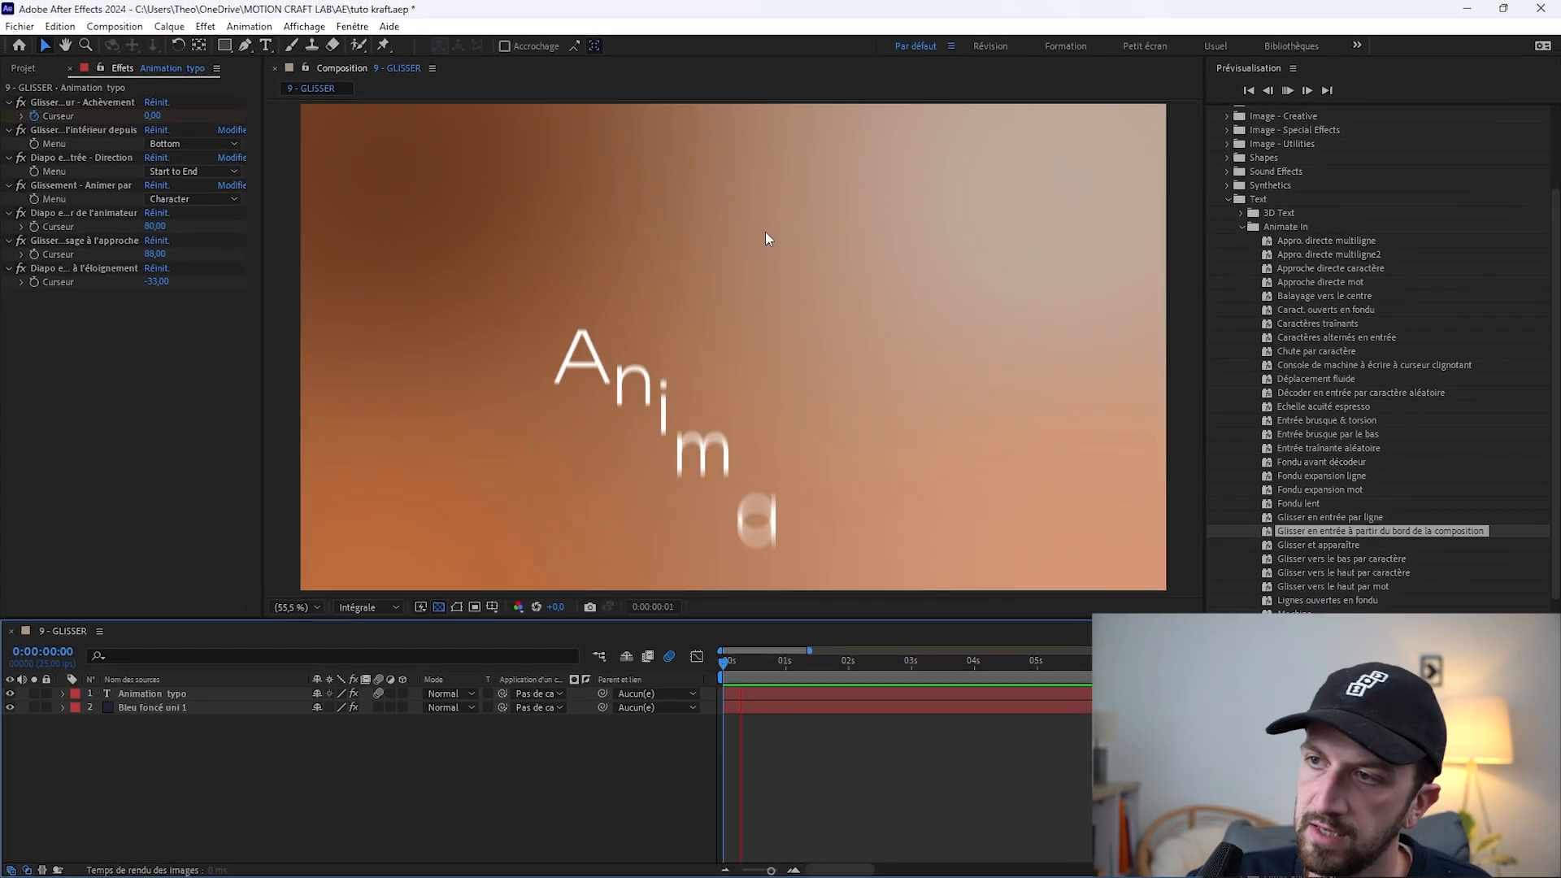
key("space")
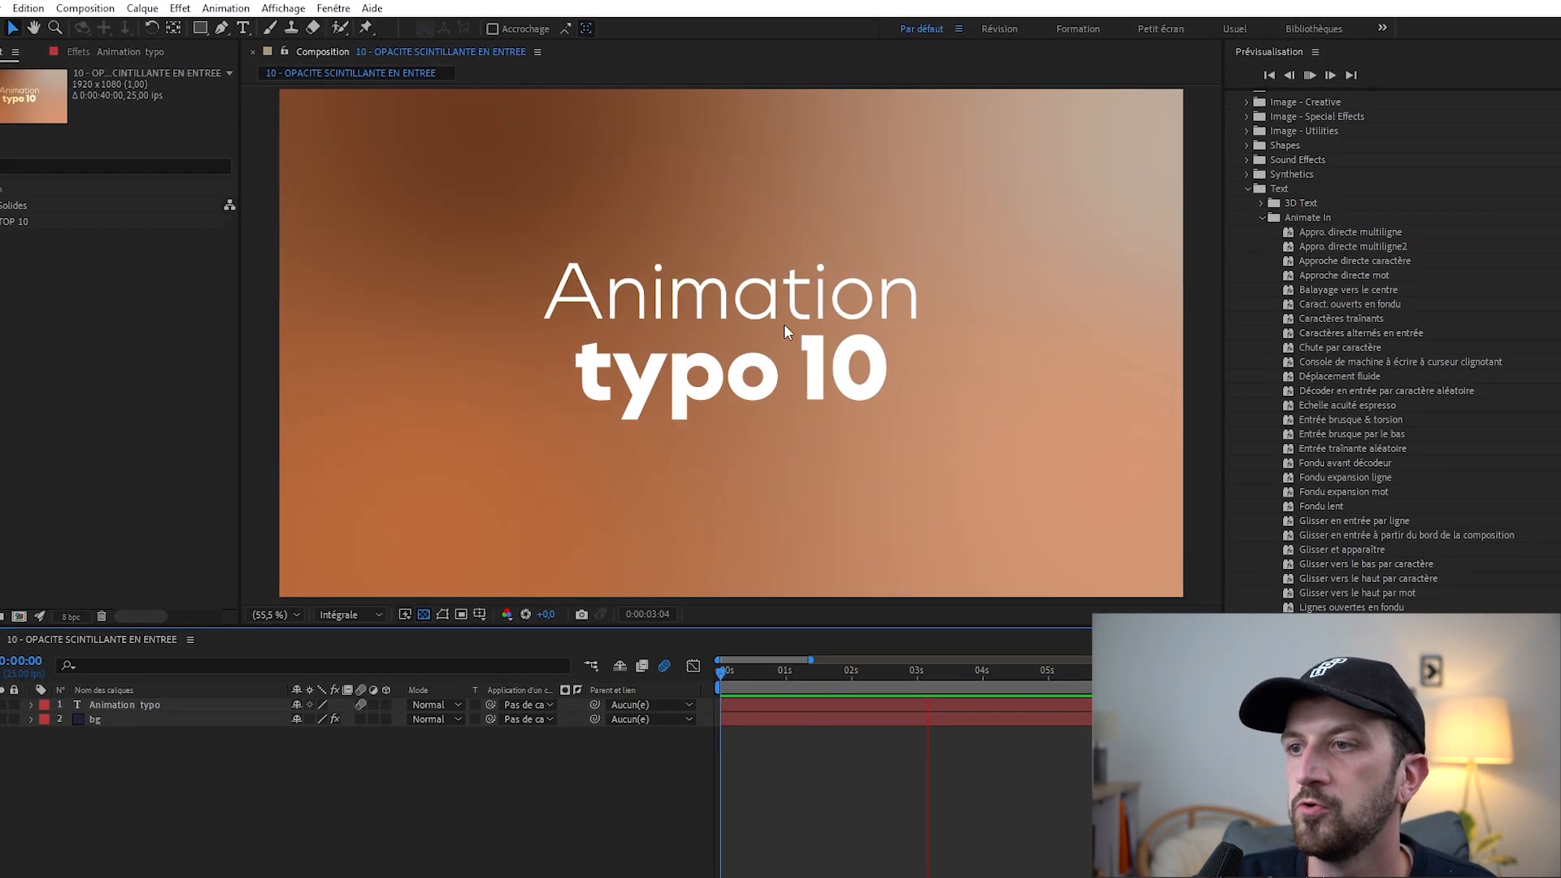
Preview the Opacité scintillante en entrée animation of the typo 10 text, replaying and scrubbing it from the start
key("space")
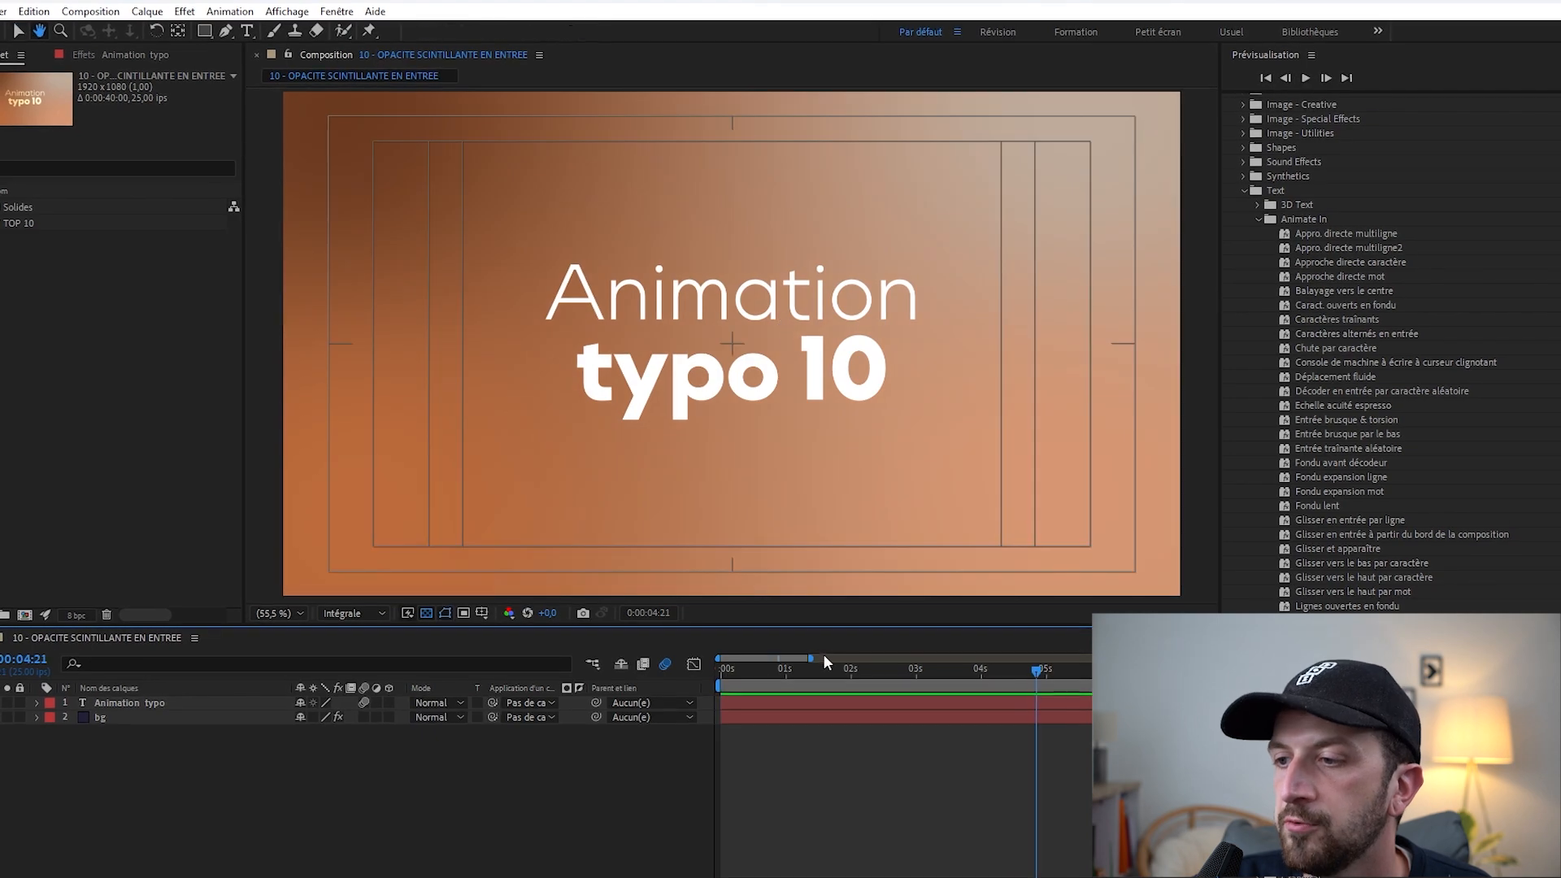
left_click_drag(847, 668, 683, 673)
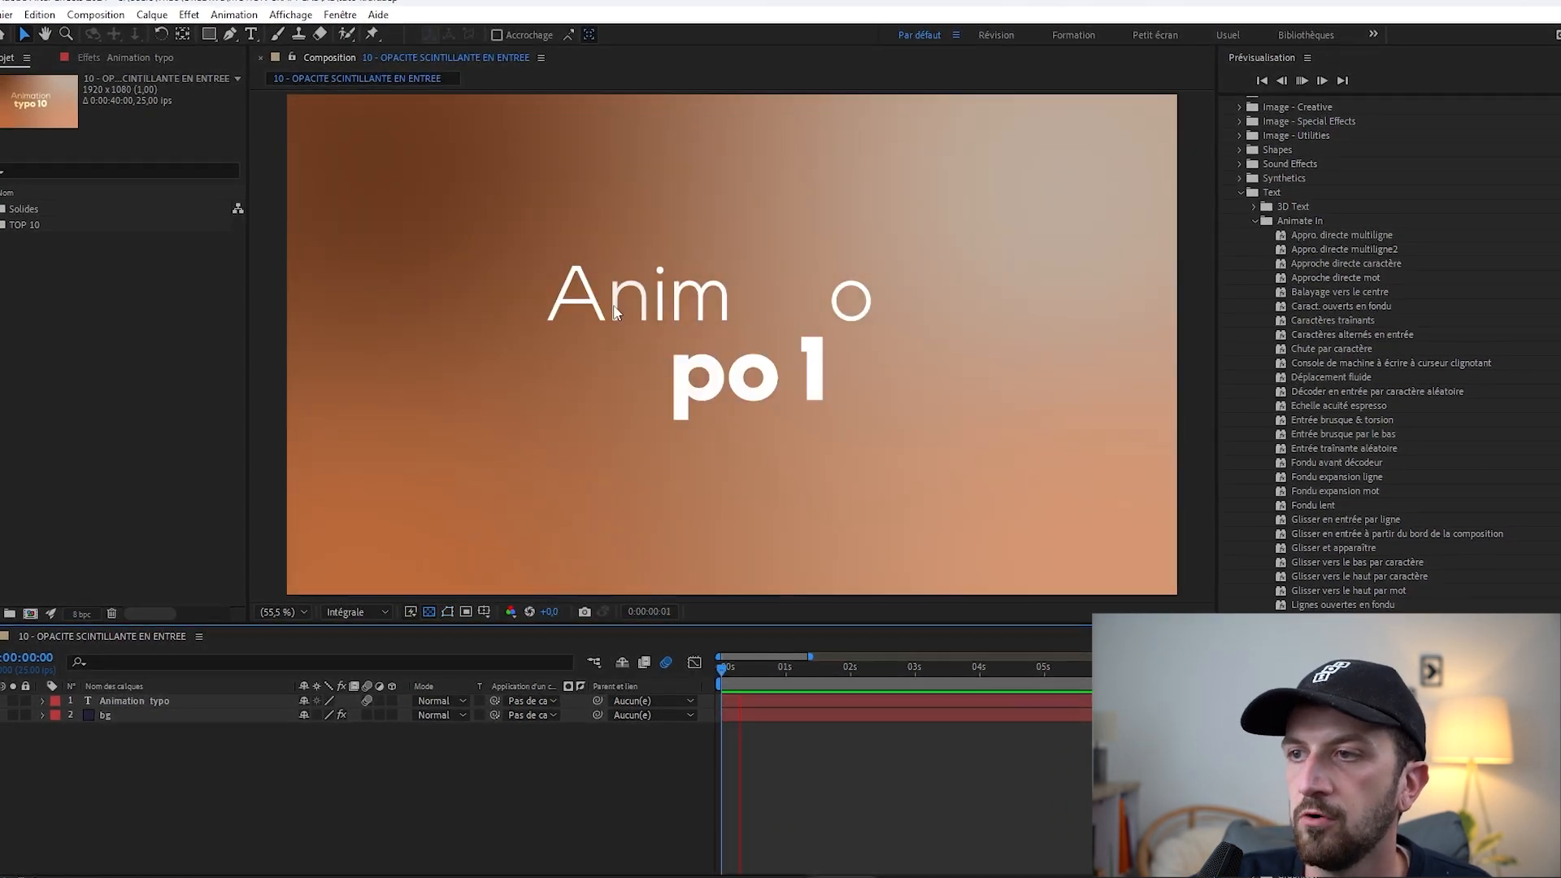
key("space")
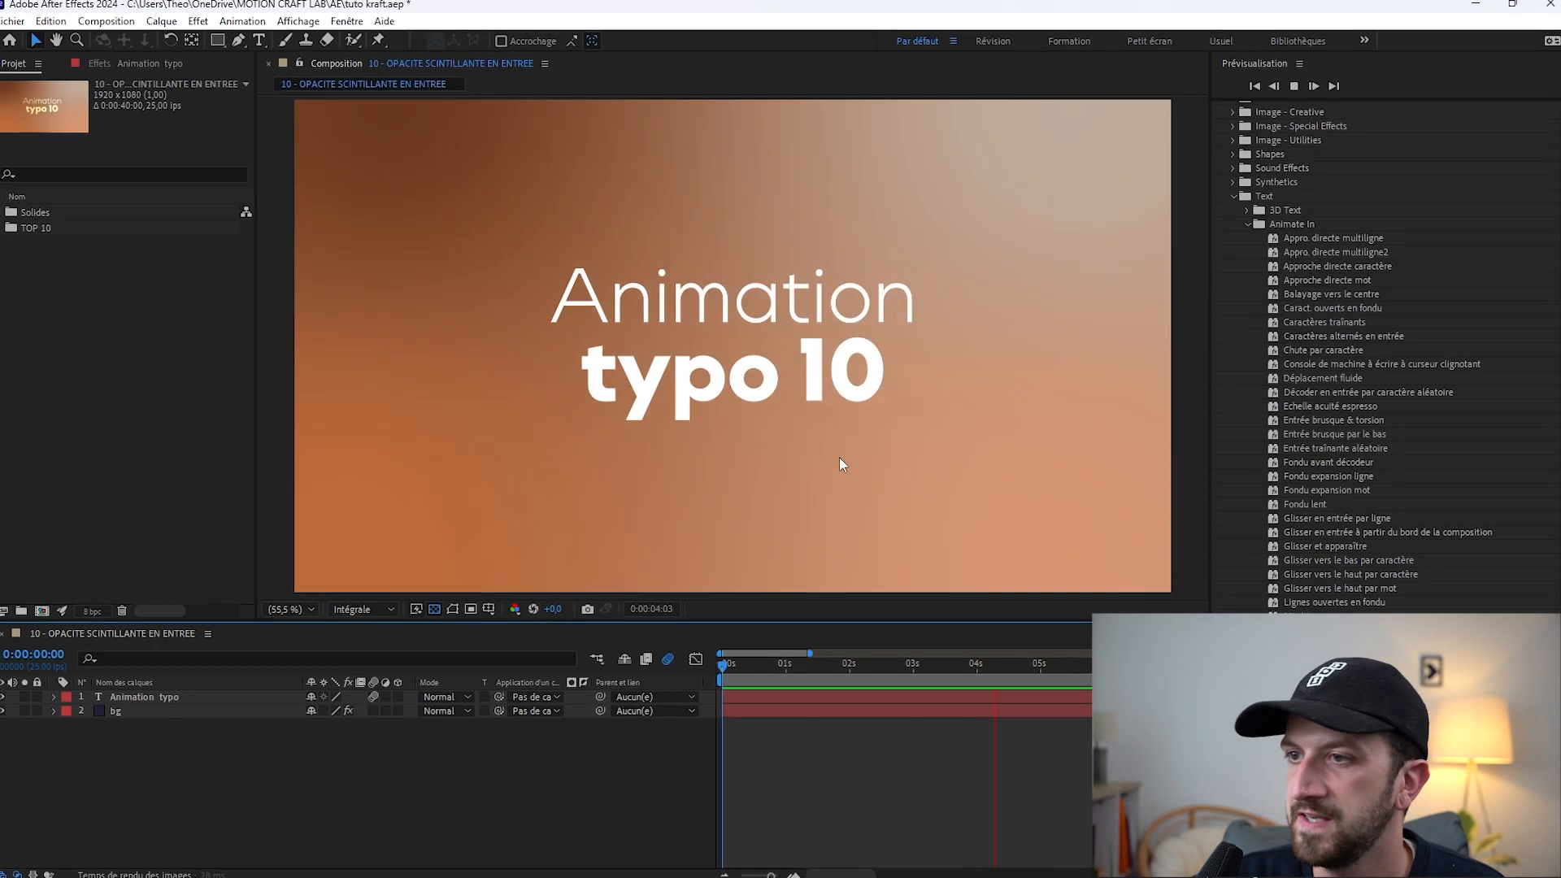
left_click_drag(963, 662, 727, 660)
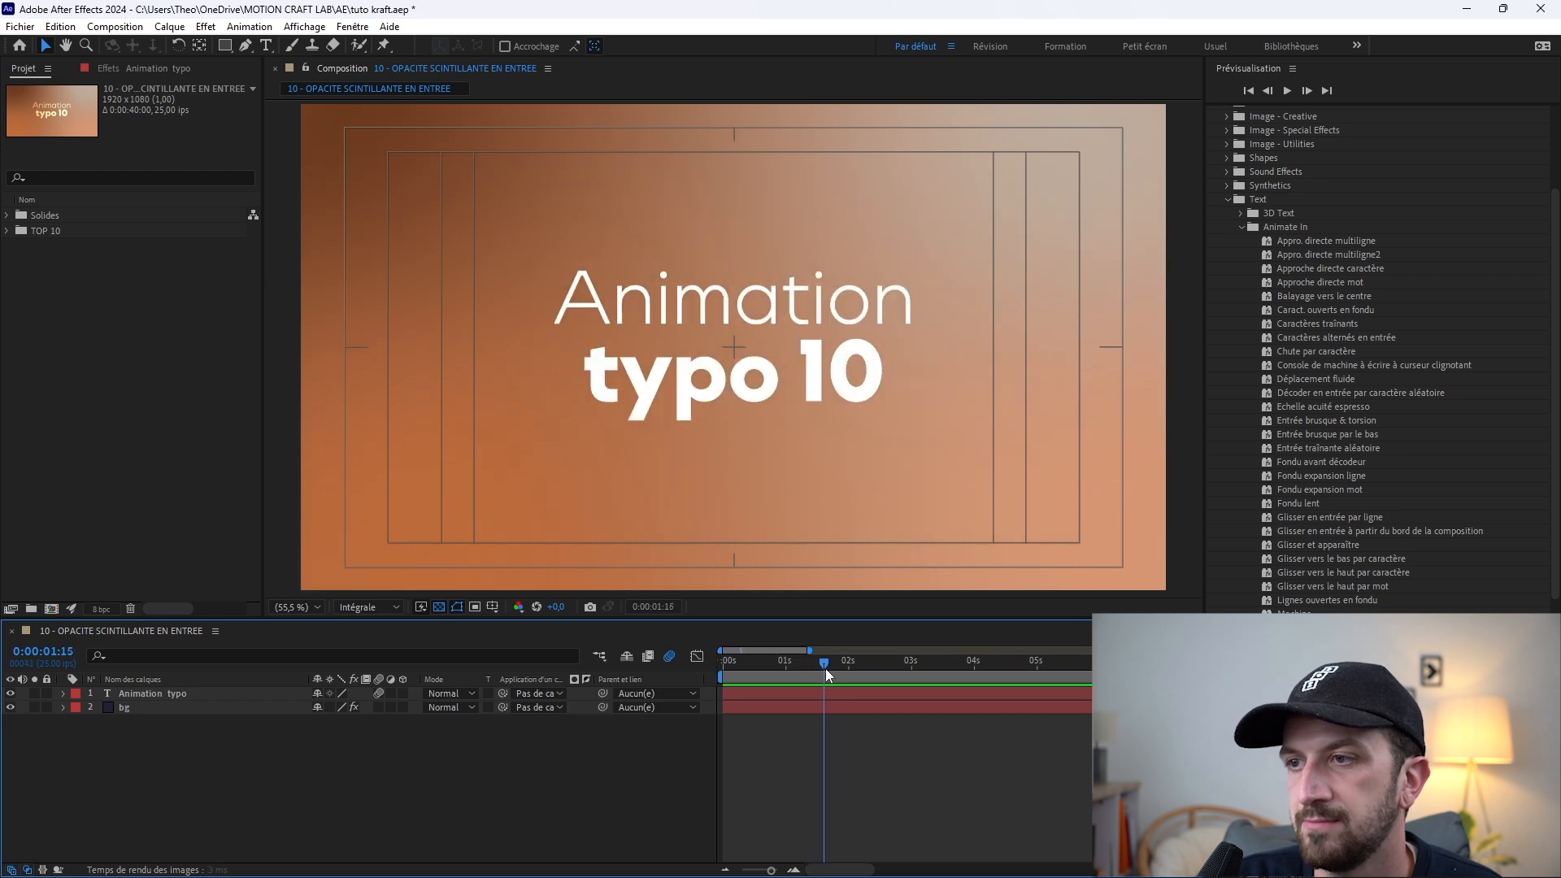
left_click_drag(948, 680, 986, 683)
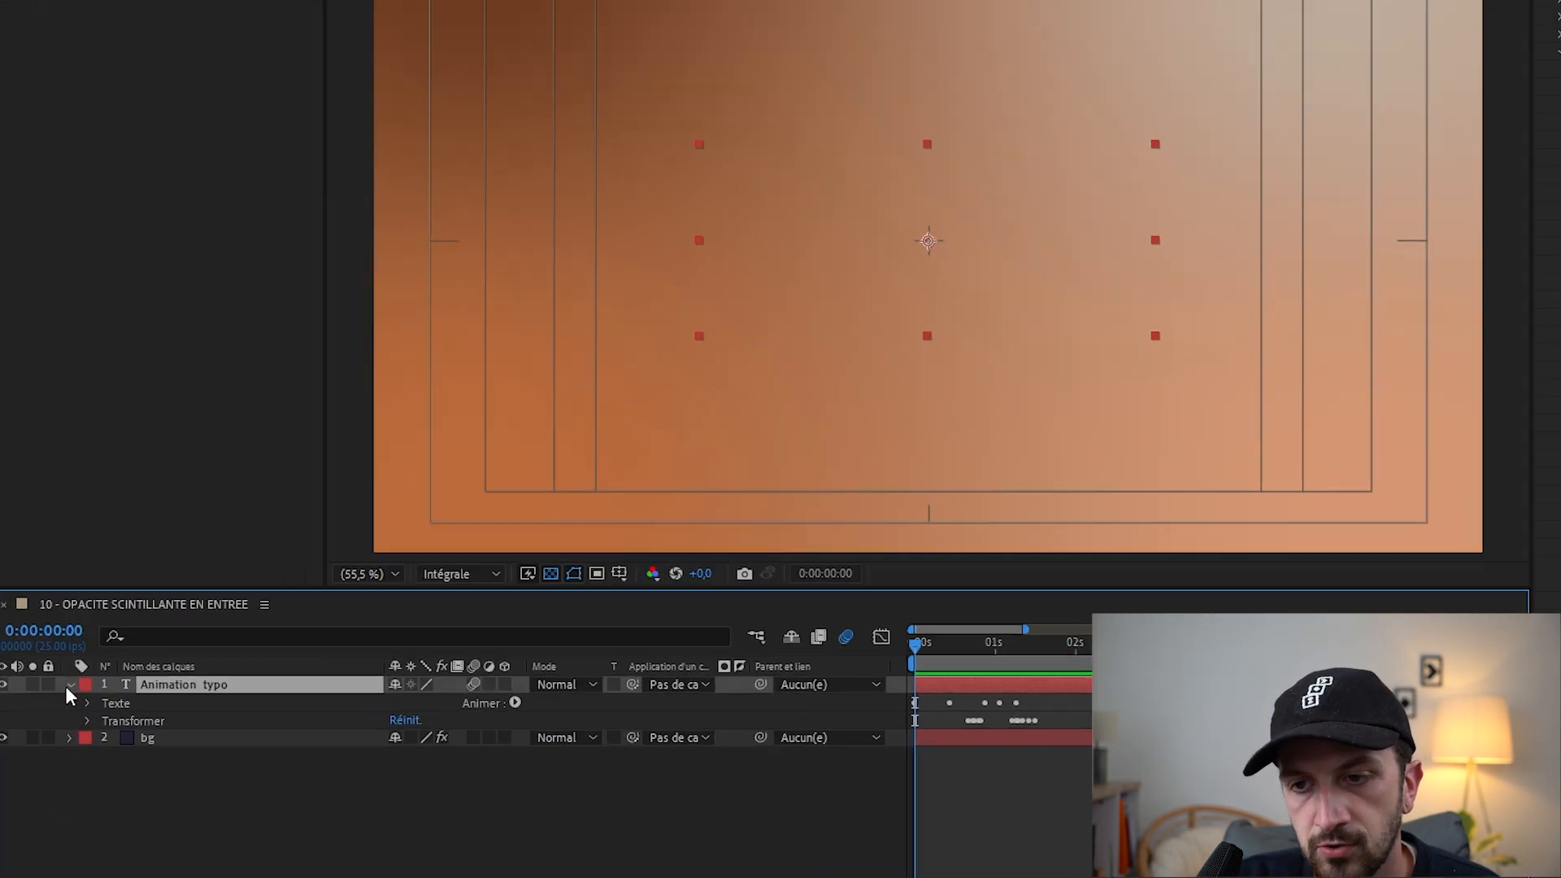
Examine the Flicker In animator's Range Selector 1 properties and the Transformer properties of the typo 10 text
left_click(62, 693)
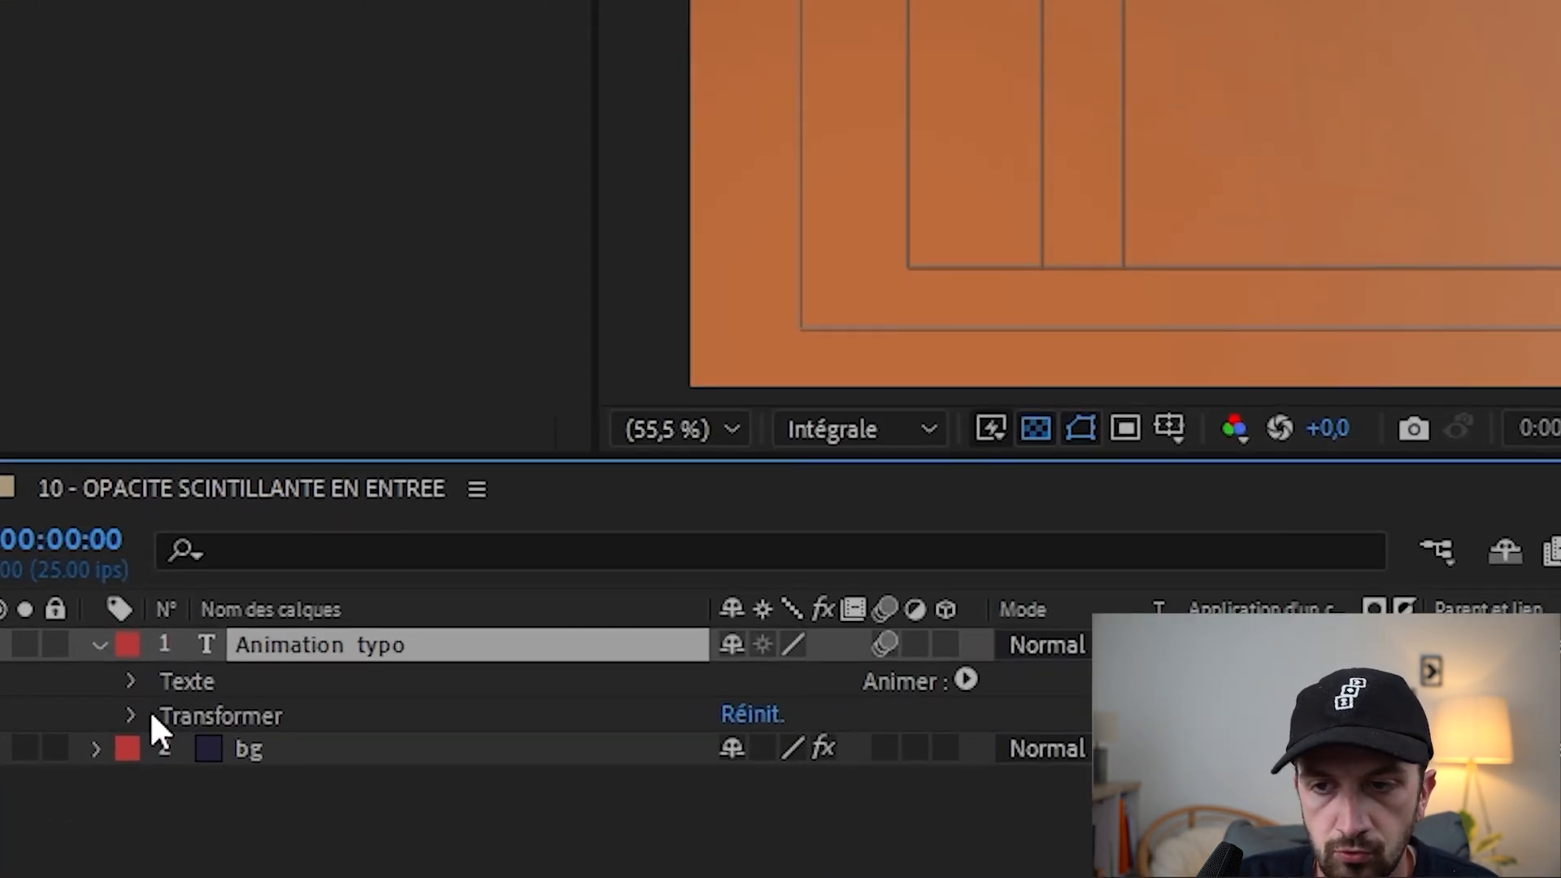
left_click(79, 707)
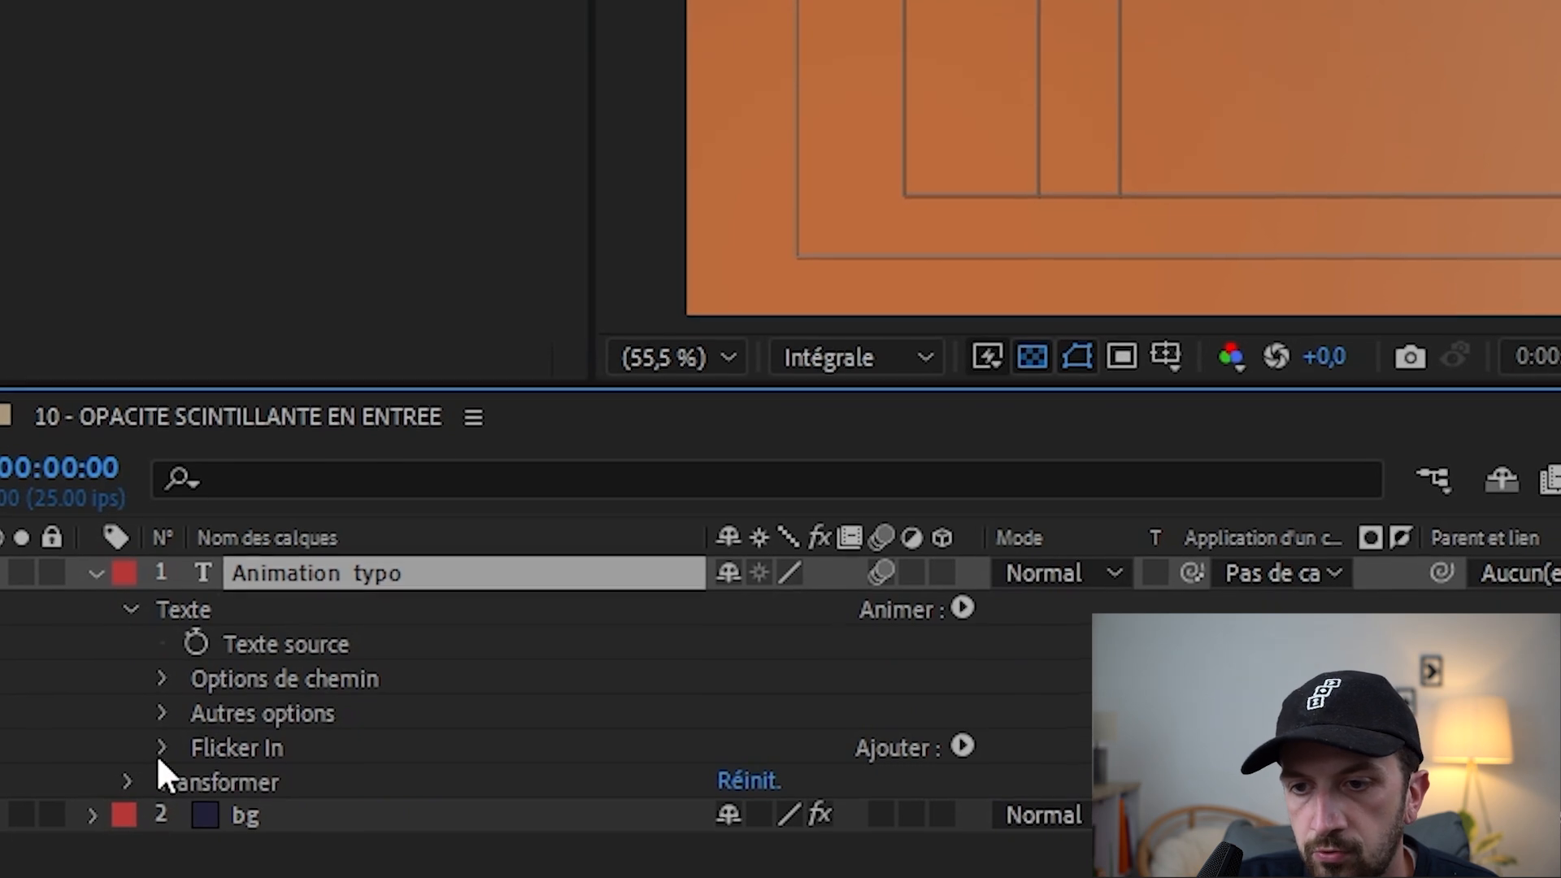
left_click(164, 783)
left_click(213, 716)
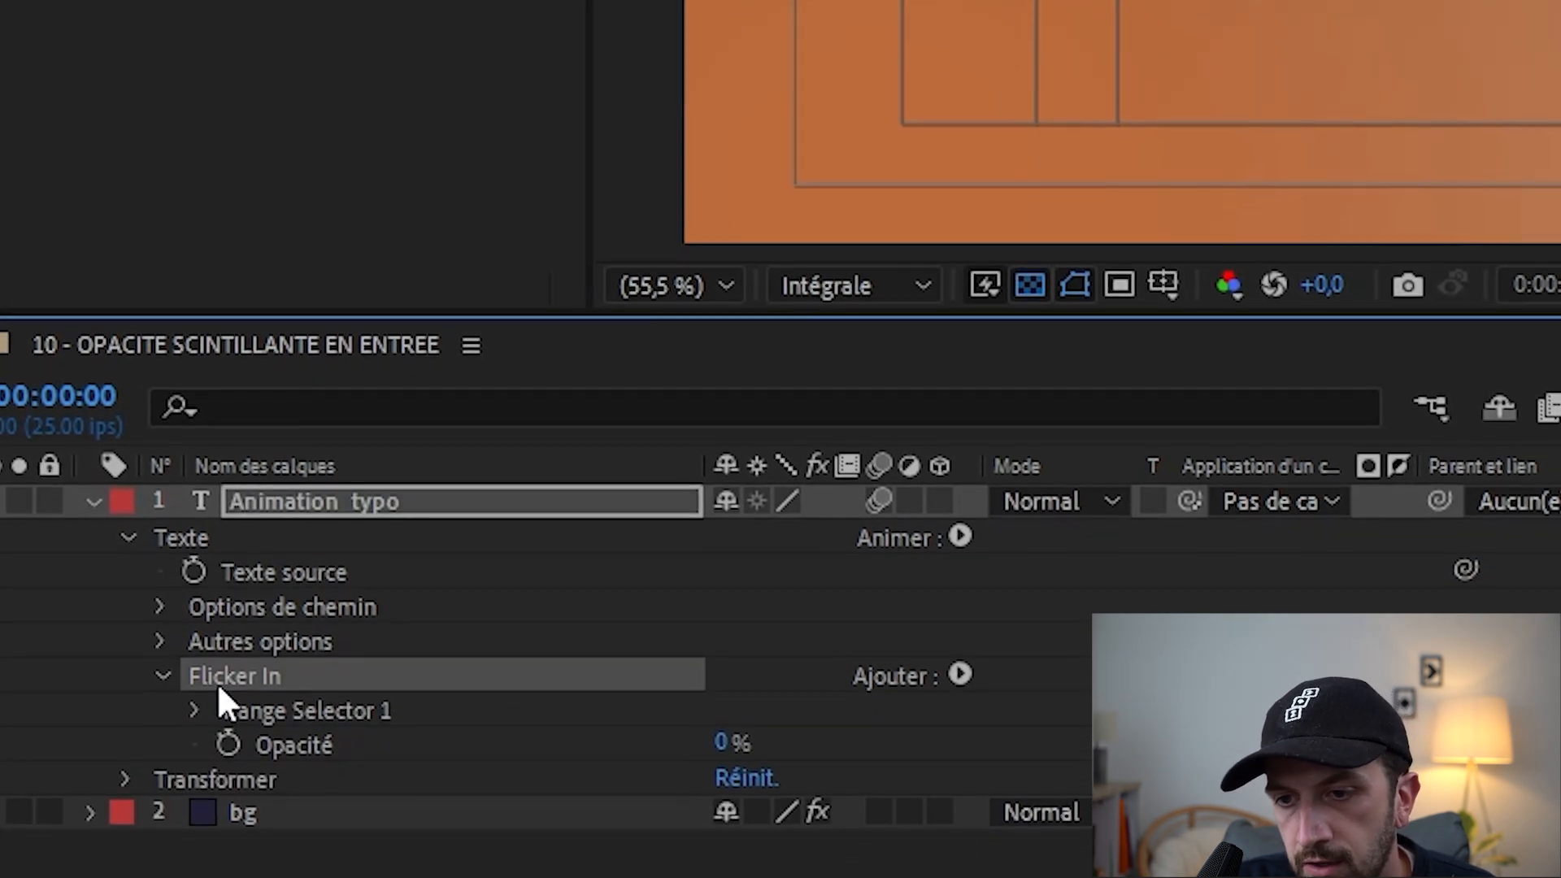
left_click(195, 746)
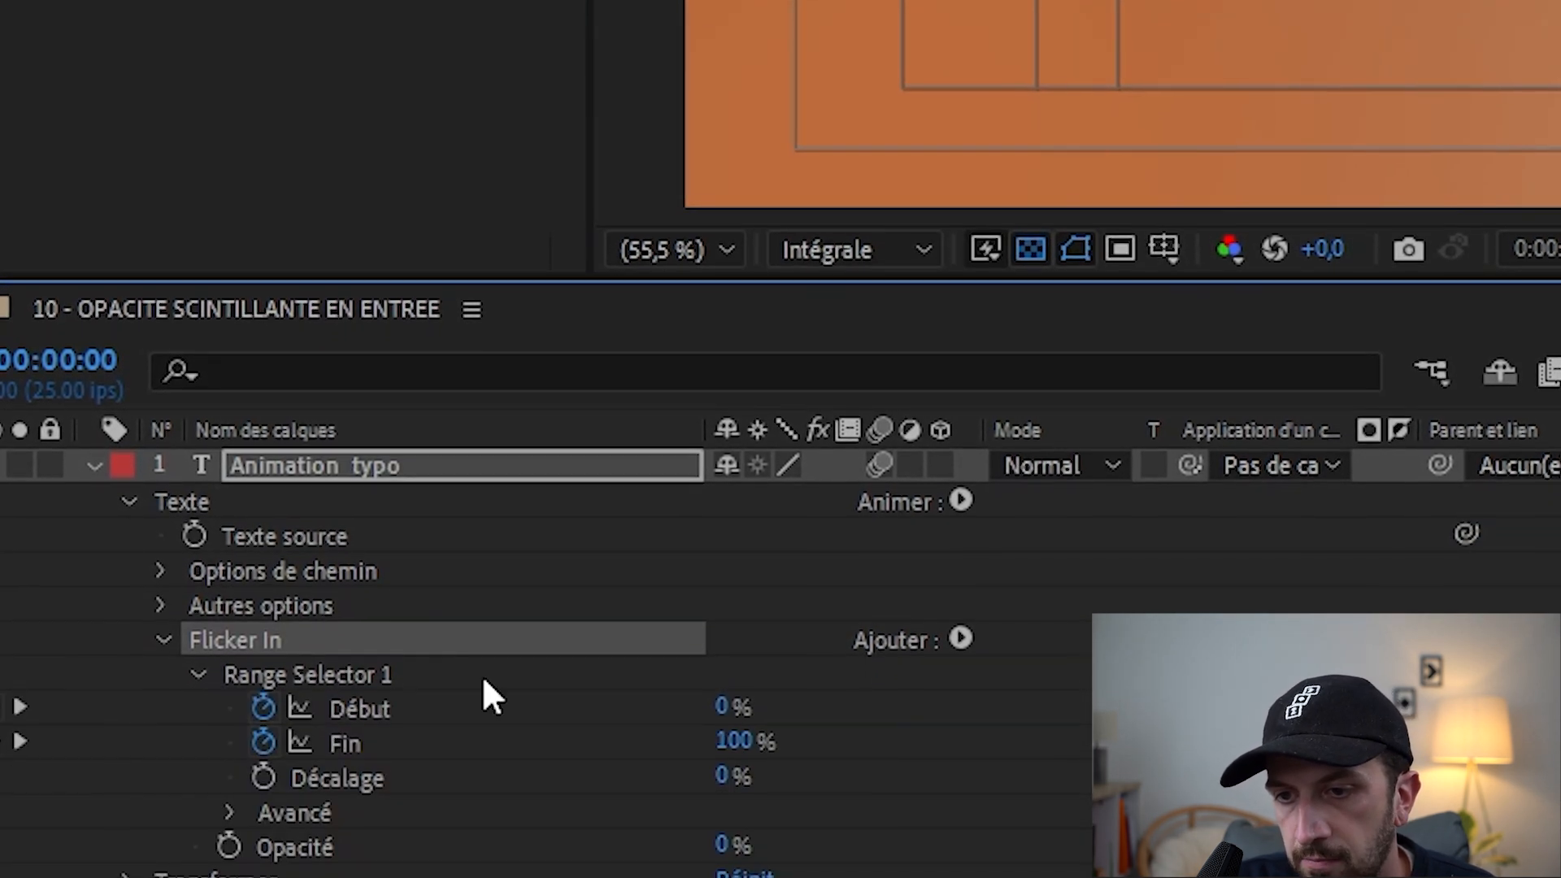
left_click(483, 679)
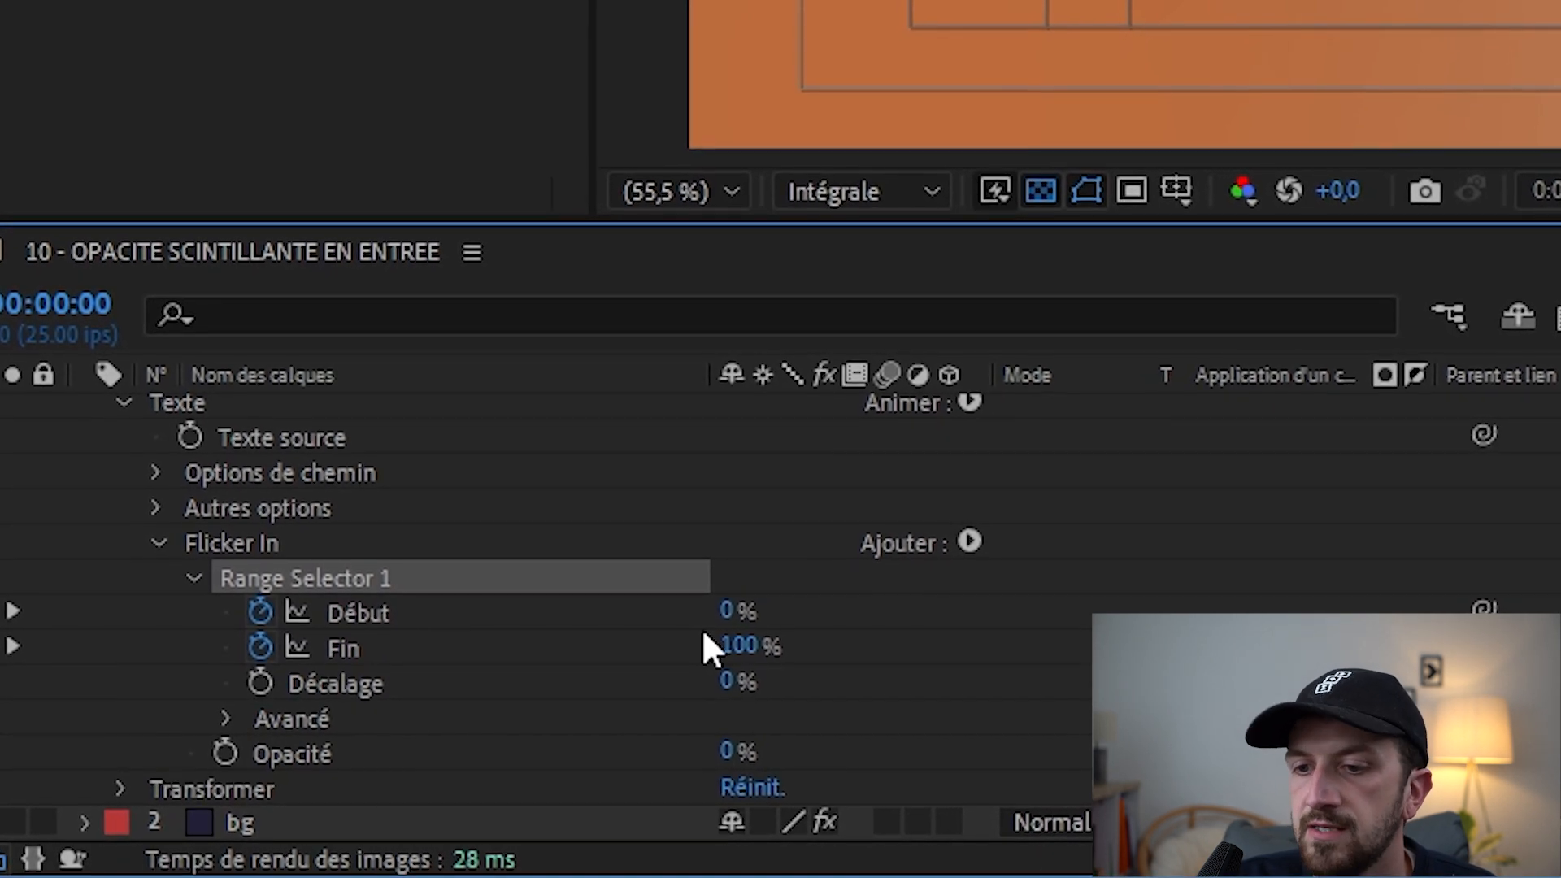
left_click(119, 788)
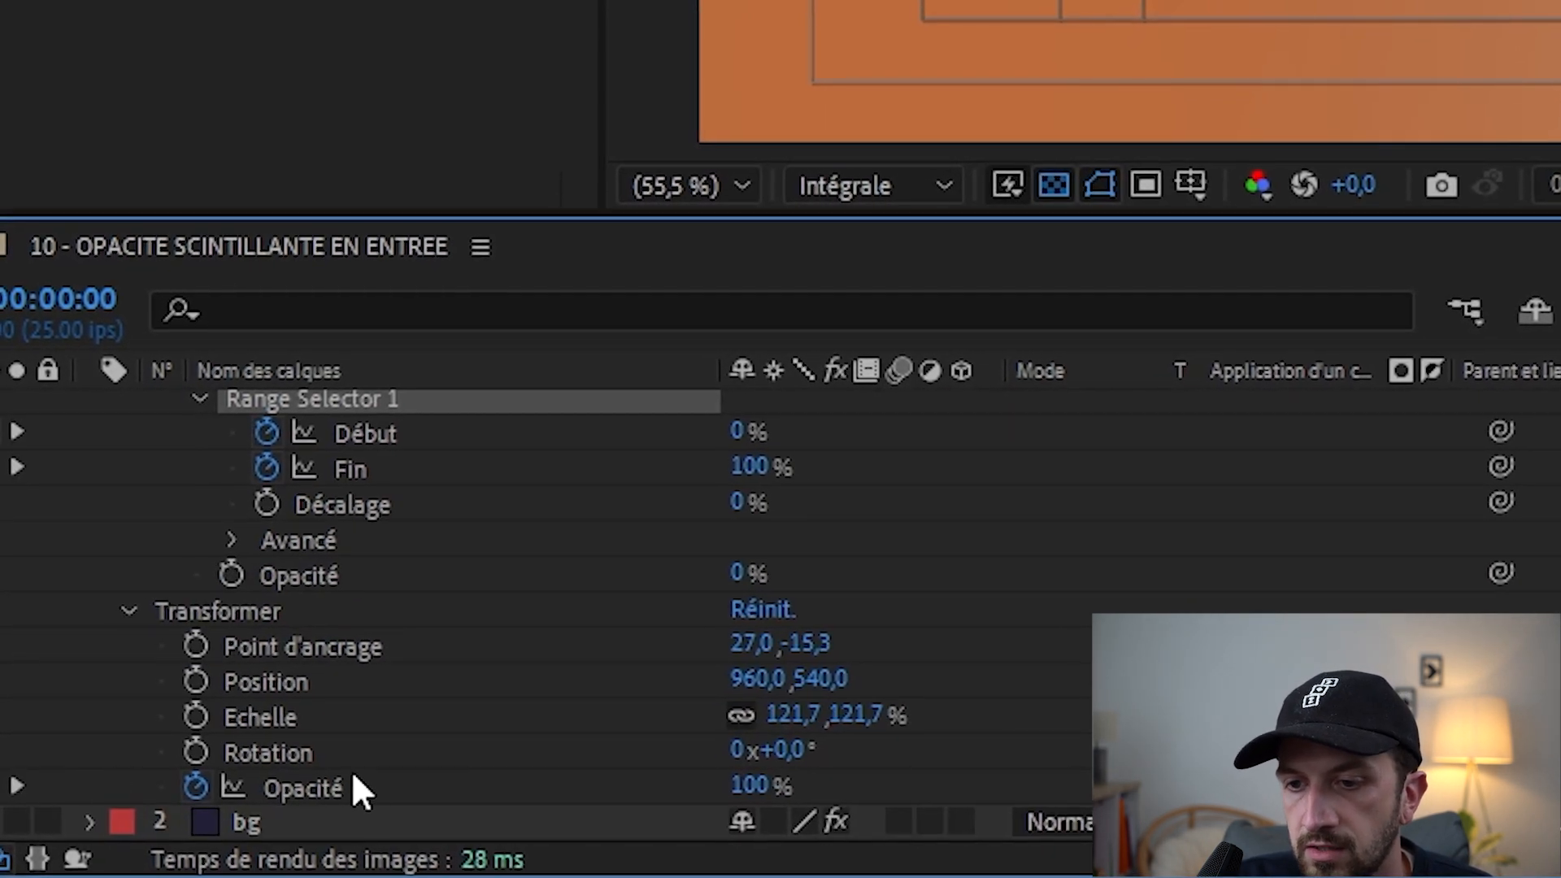
scroll(420, 665, "up", 3)
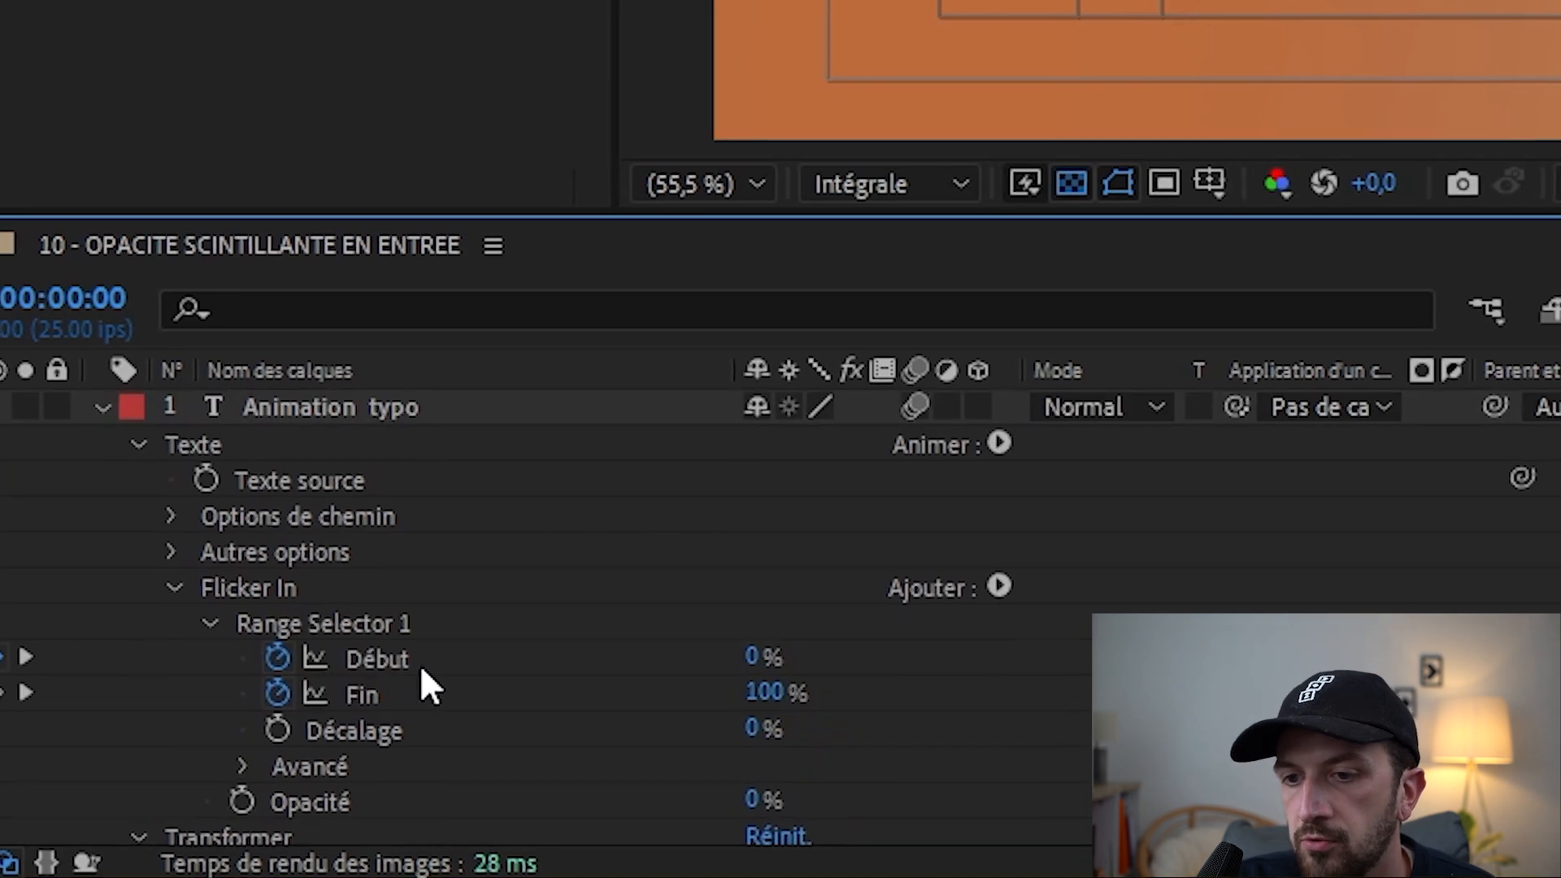
left_click(178, 586)
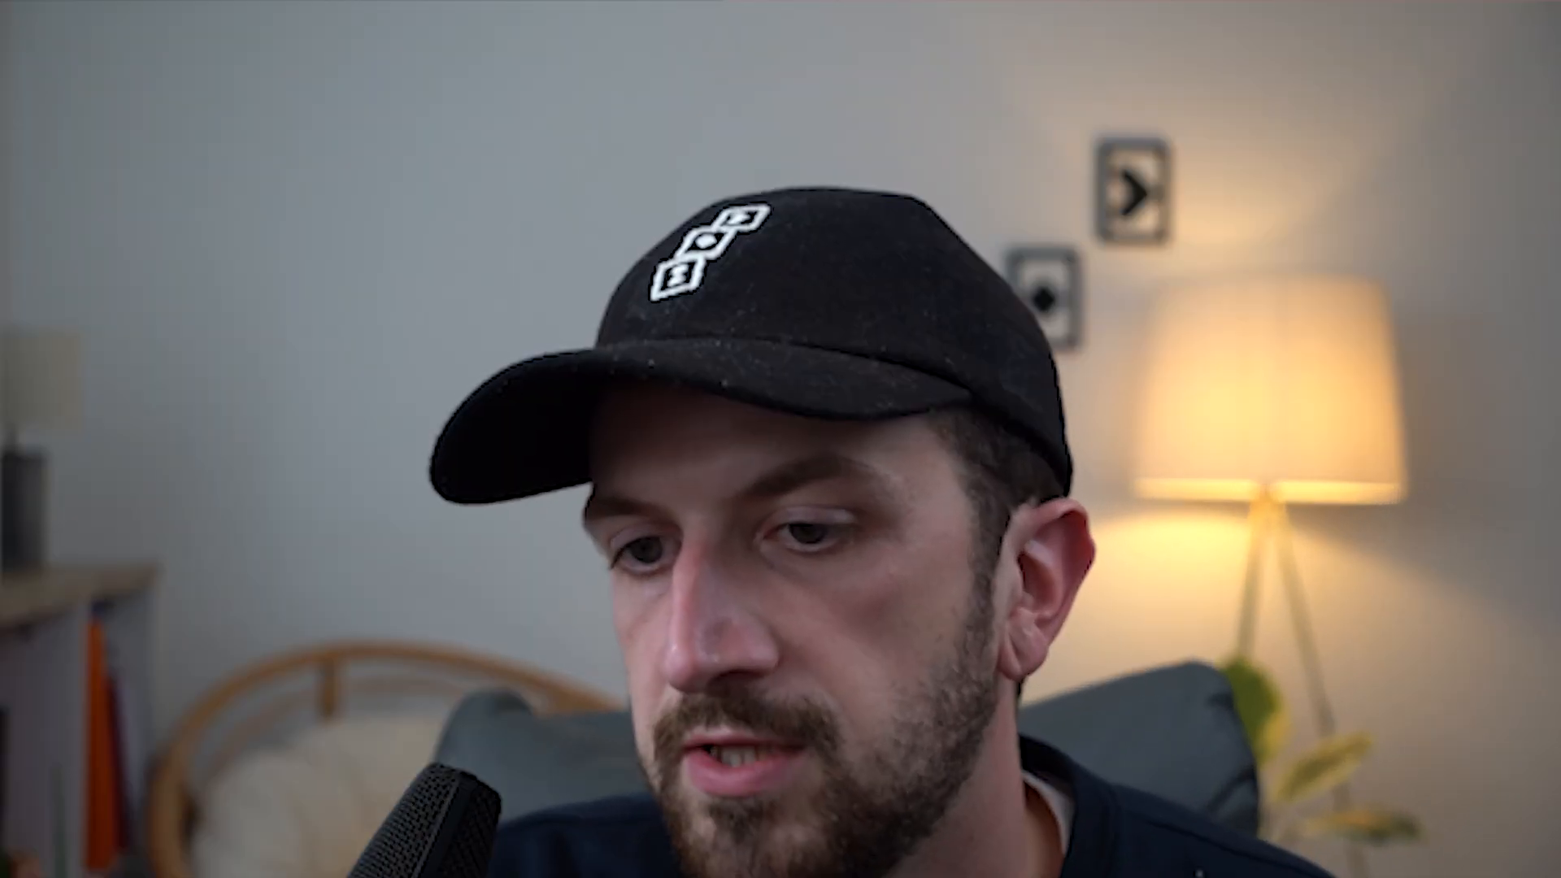